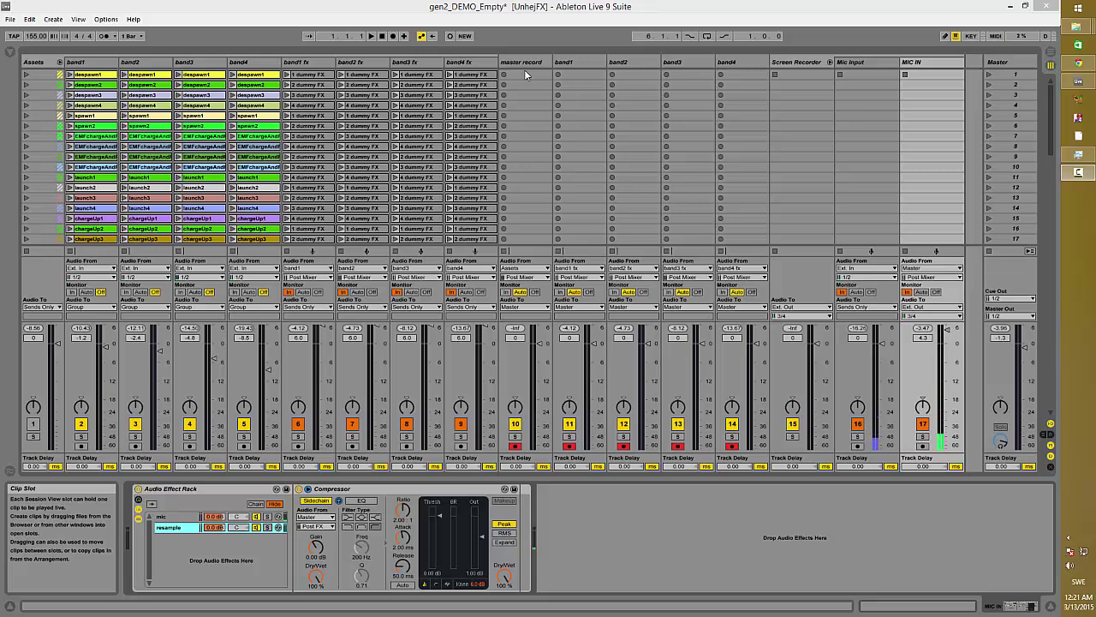
# Point out the Screen Recorder group and the first scene slot of the Assets group in the session
pyautogui.click(805, 65)
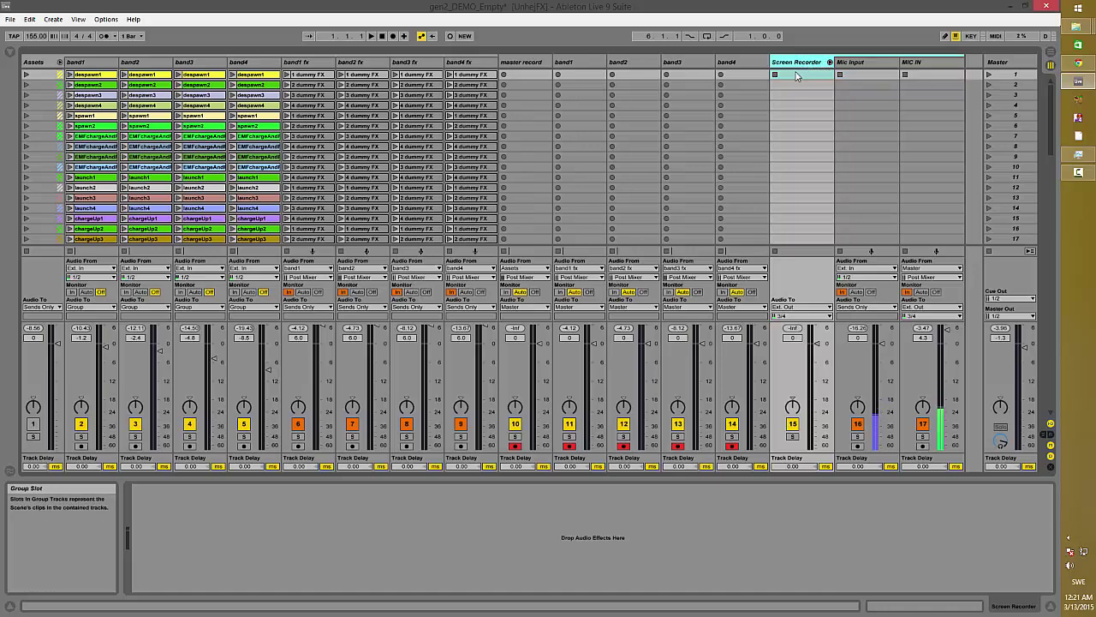
pyautogui.click(814, 74)
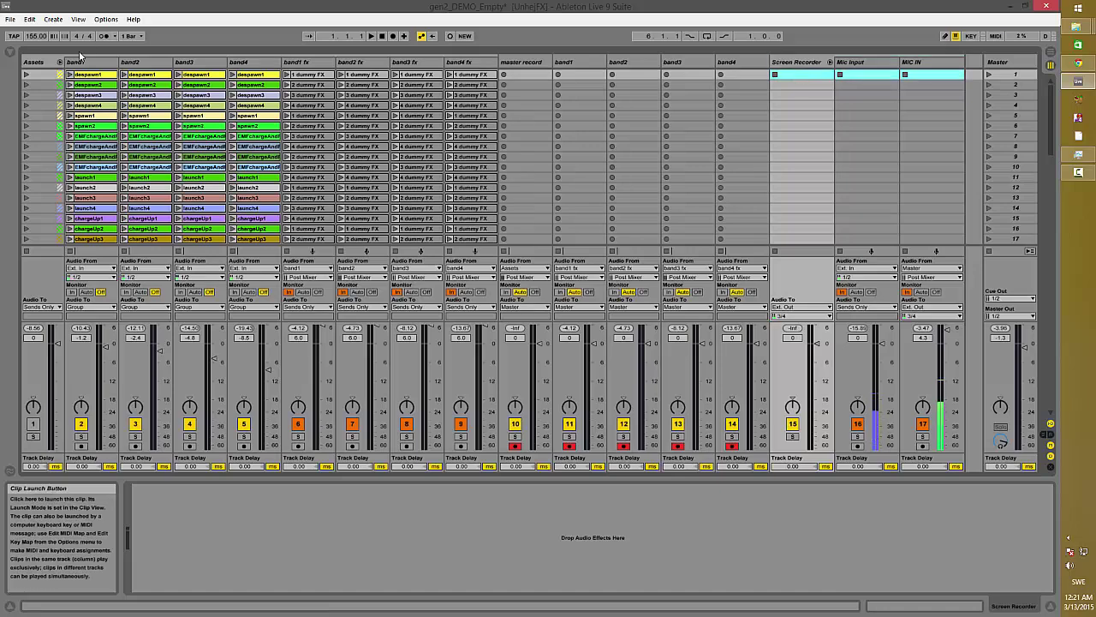
pyautogui.click(38, 77)
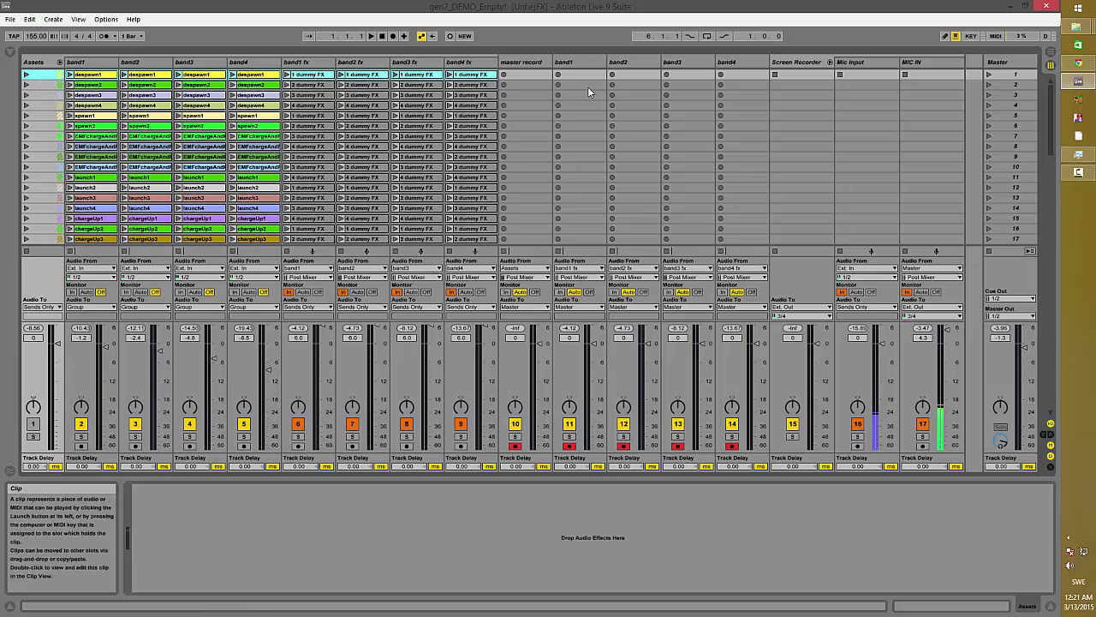
pyautogui.scroll(-1, 555, 121)
pyautogui.scroll(1, 519, 169)
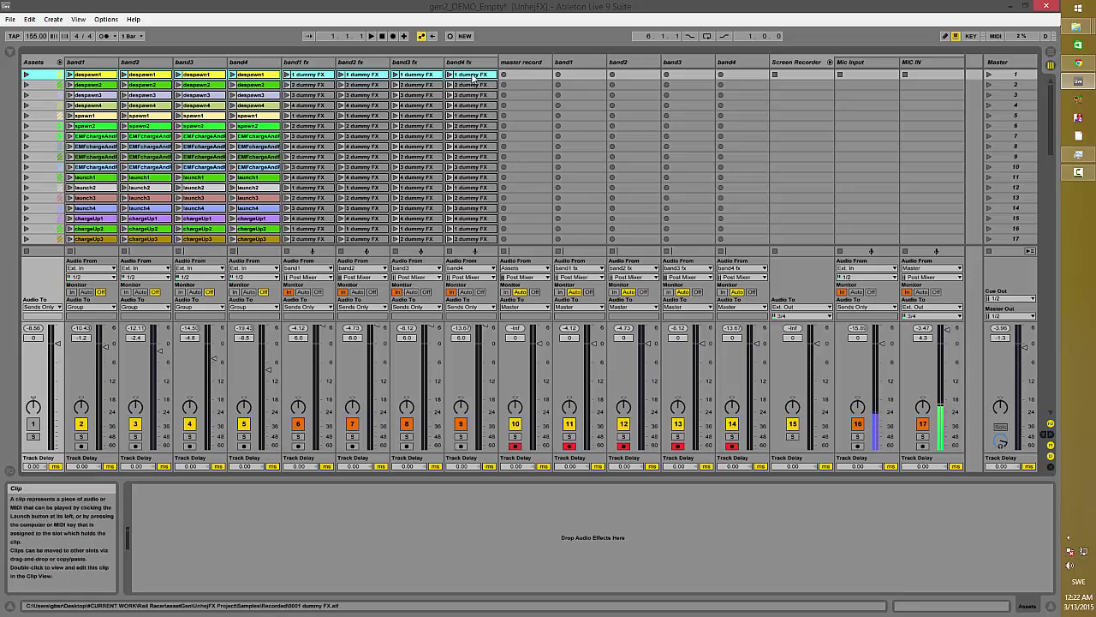
# Go through the empty first-scene slots of the master record, band1, band2, band3 and band4 recording tracks
pyautogui.click(747, 75)
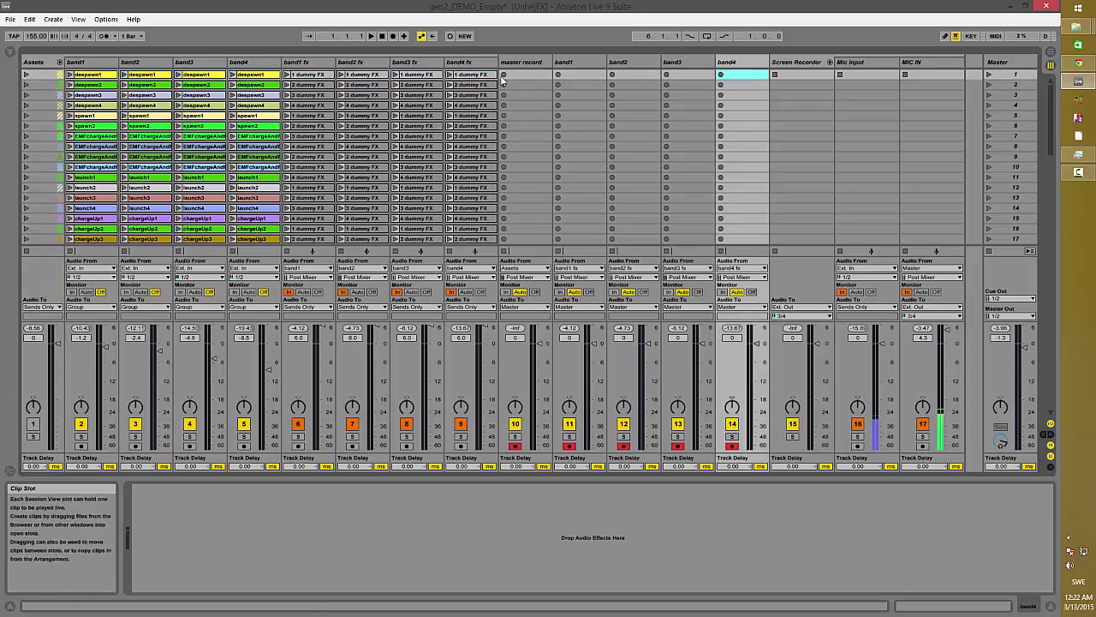
pyautogui.click(520, 74)
pyautogui.click(572, 75)
pyautogui.click(639, 75)
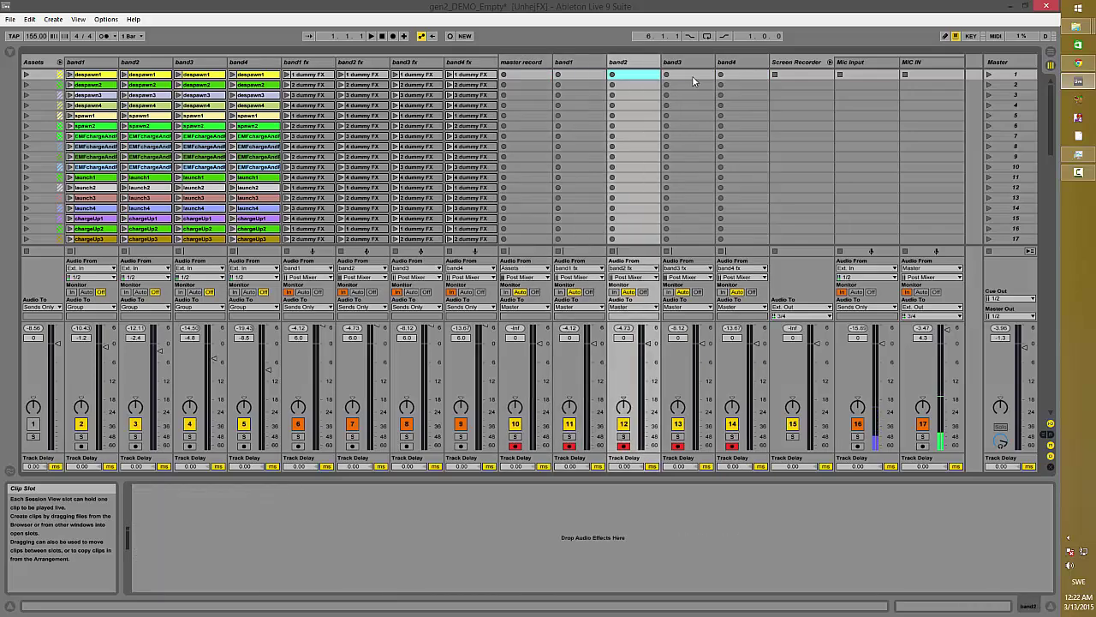
pyautogui.click(692, 75)
pyautogui.click(743, 75)
pyautogui.click(524, 75)
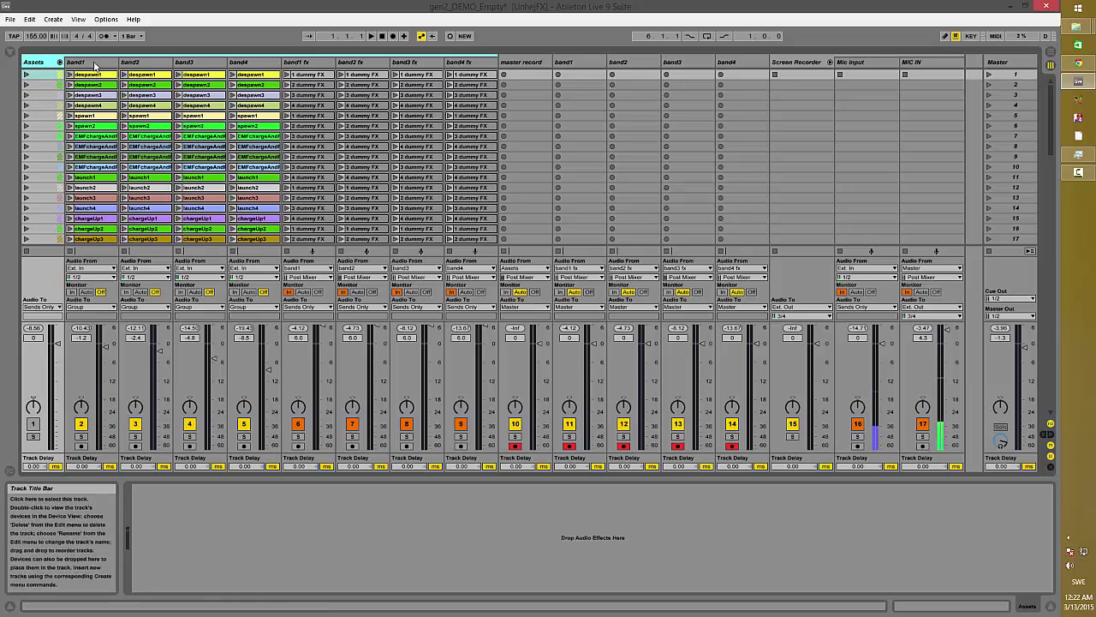
# Look through the band1 track's full list of sample clips with the device view hidden for more room
pyautogui.click(94, 66)
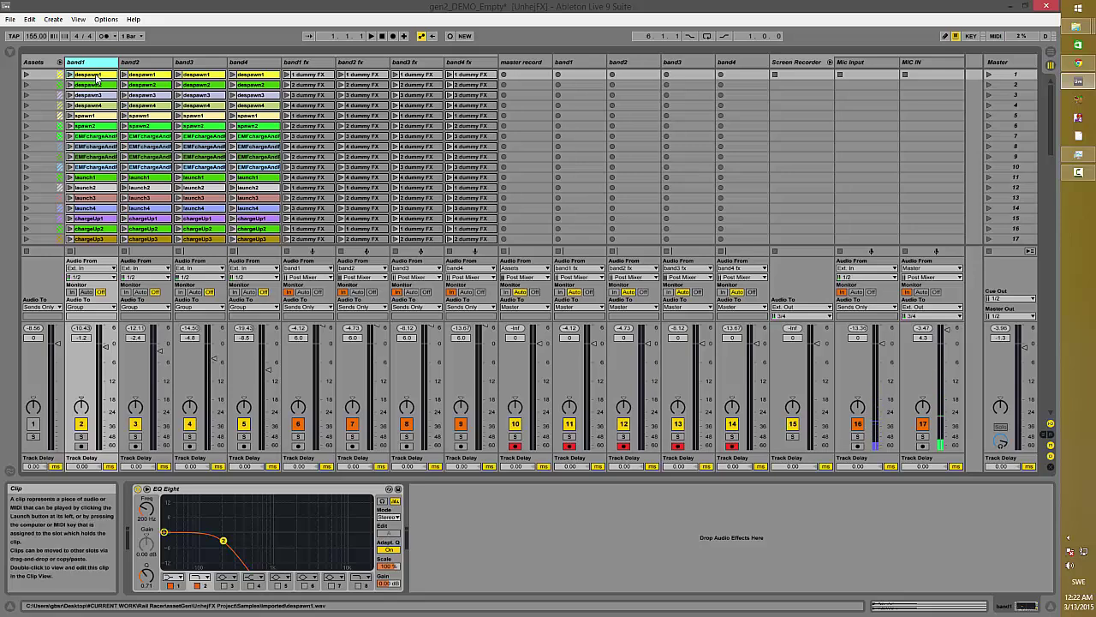
pyautogui.scroll(-8, 97, 77)
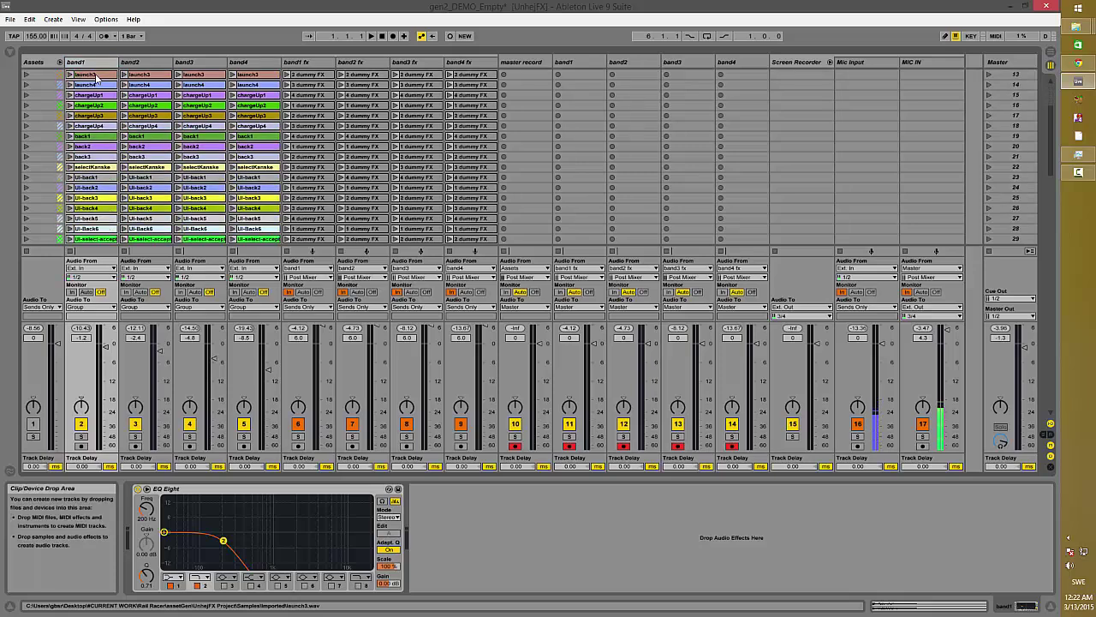
pyautogui.scroll(-5, 97, 77)
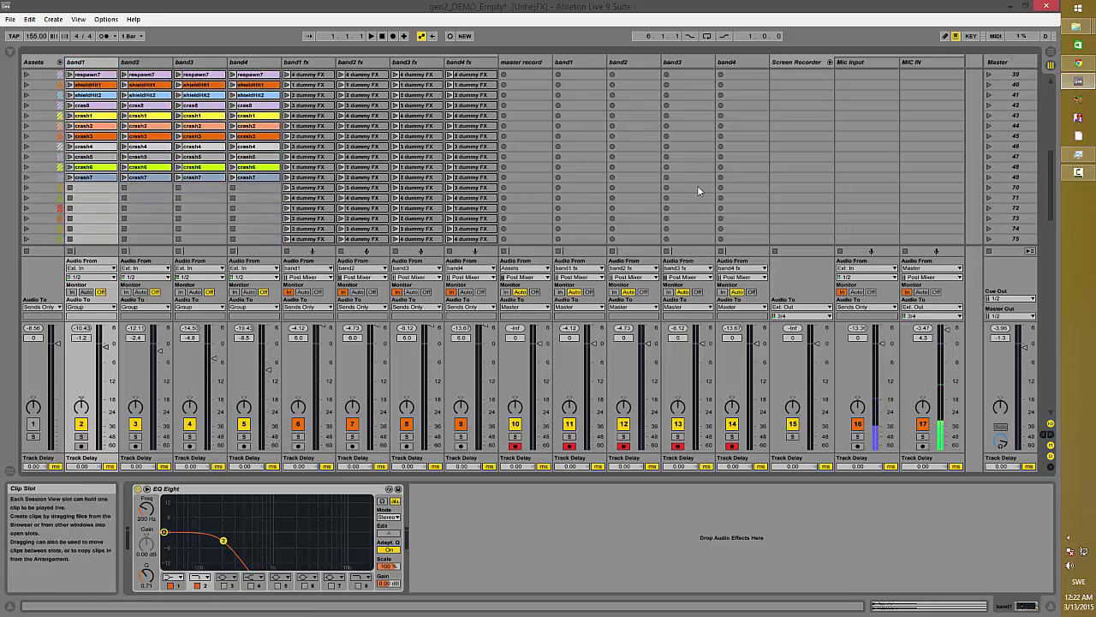
pyautogui.moveTo(1050, 202); pyautogui.dragTo(1043, 85)
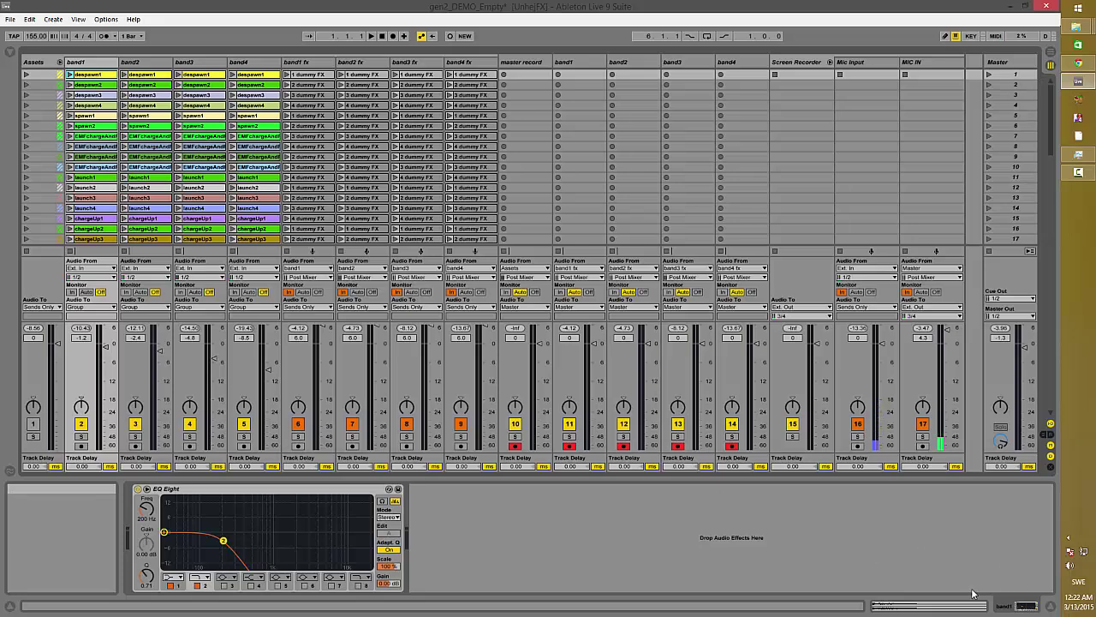
pyautogui.click(1049, 606)
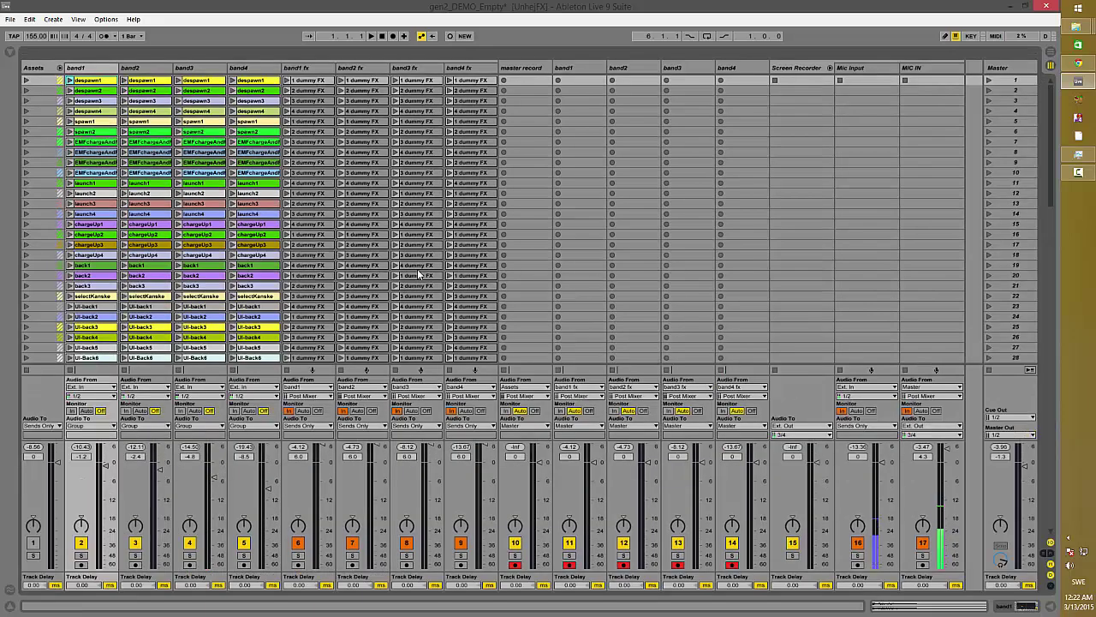
pyautogui.scroll(-10, 83, 162)
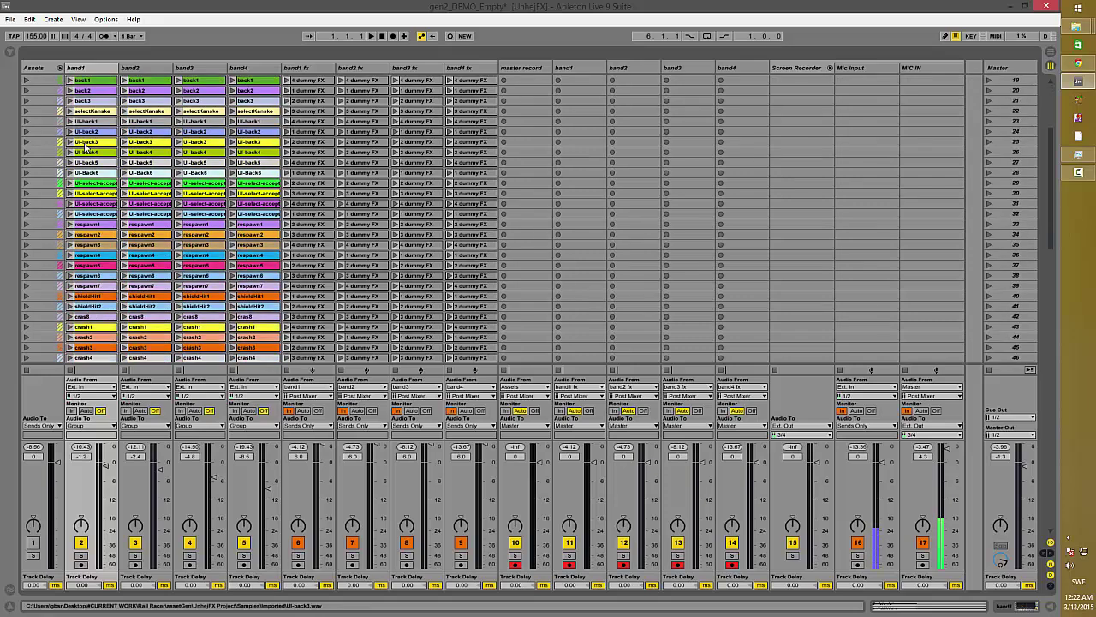
pyautogui.scroll(-3, 85, 149)
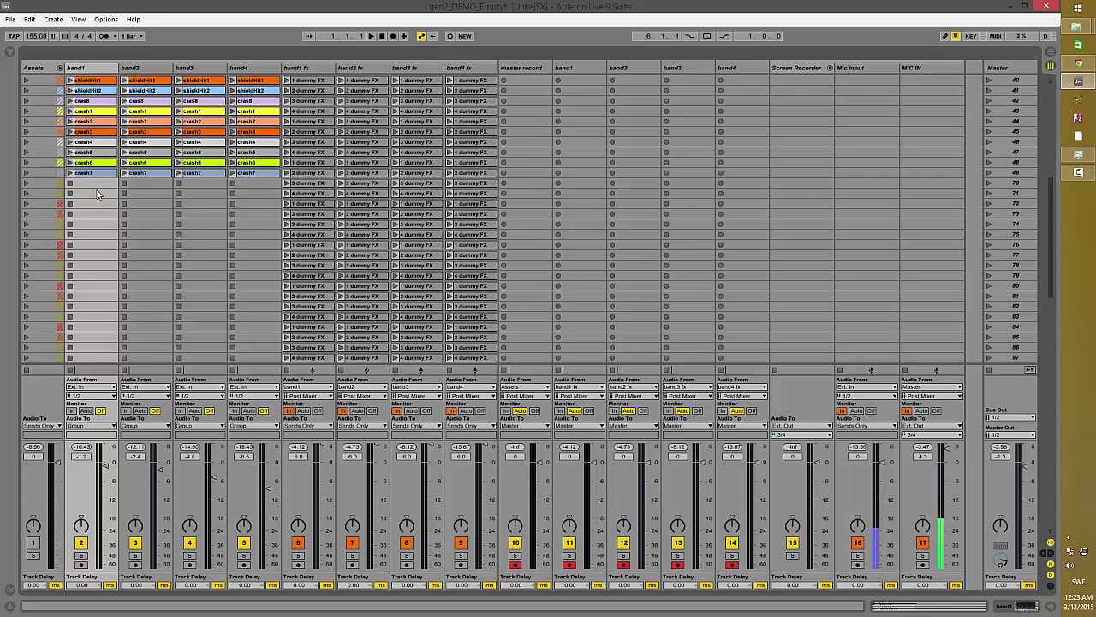
pyautogui.scroll(8, 95, 137)
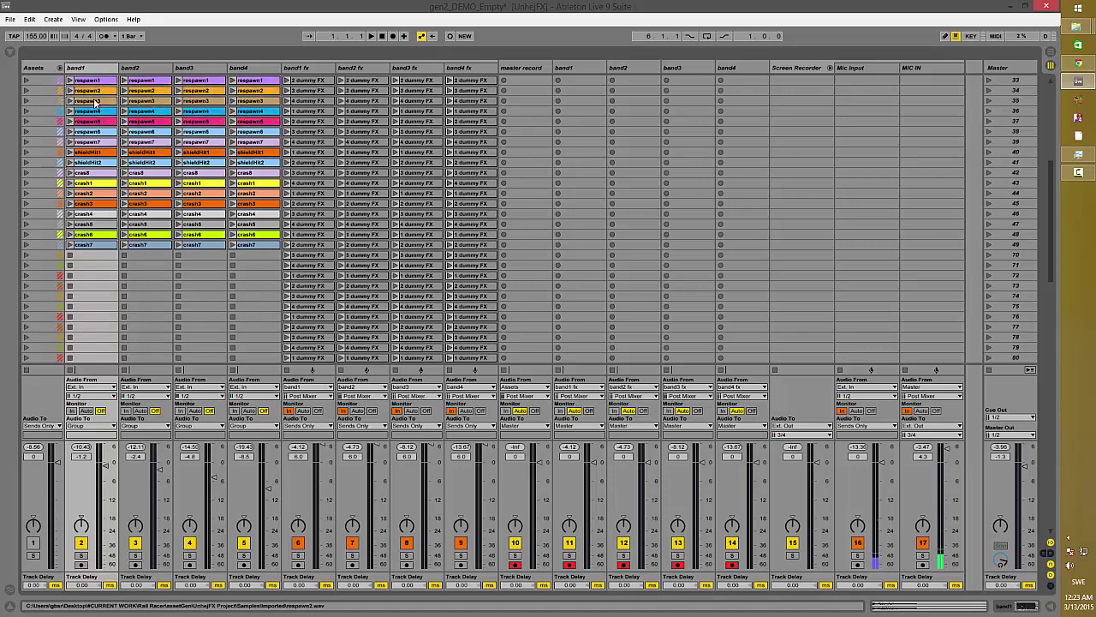
pyautogui.scroll(5, 110, 104)
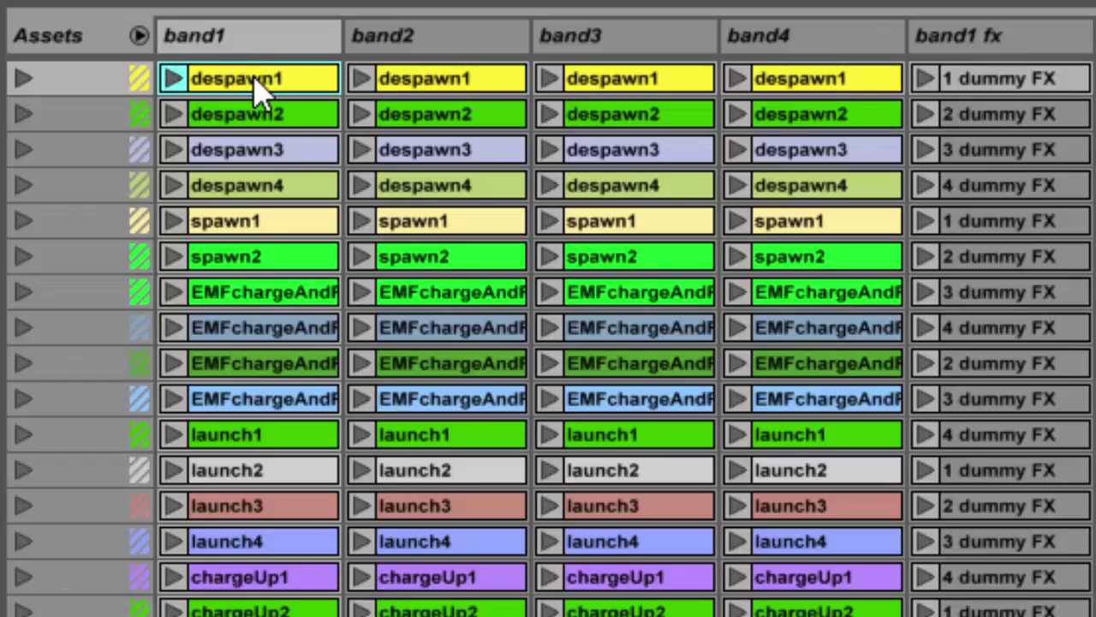
# Select all sample clips in the band1 track, from despawn1 to crash7, and review the list
pyautogui.scroll(-7, 291, 145)
pyautogui.scroll(-7, 313, 187)
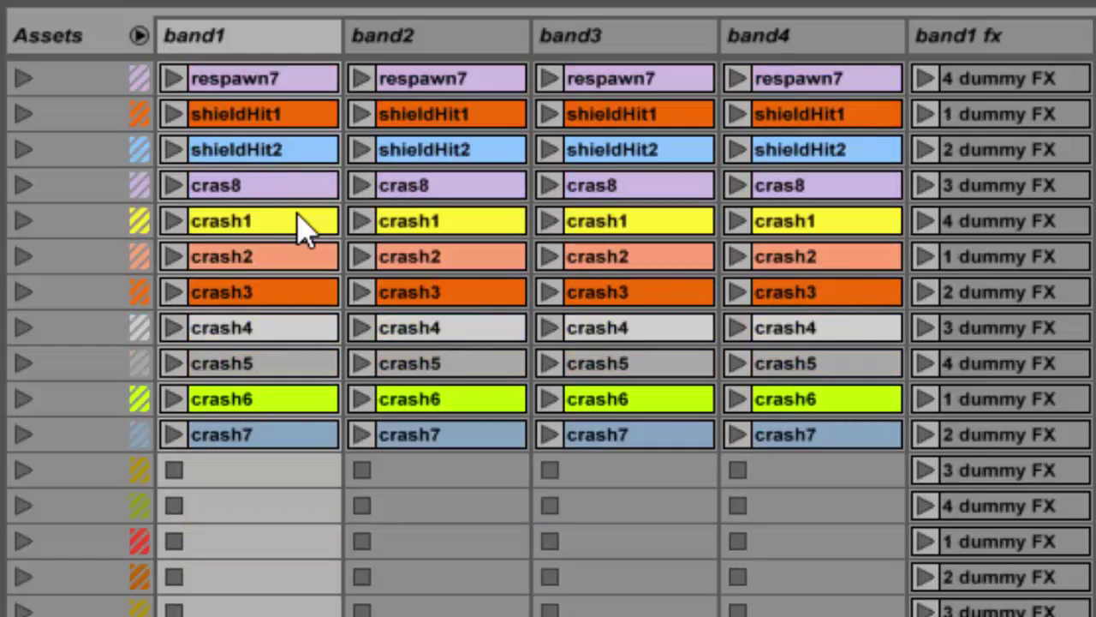
pyautogui.click(271, 336)
pyautogui.scroll(8, 262, 308)
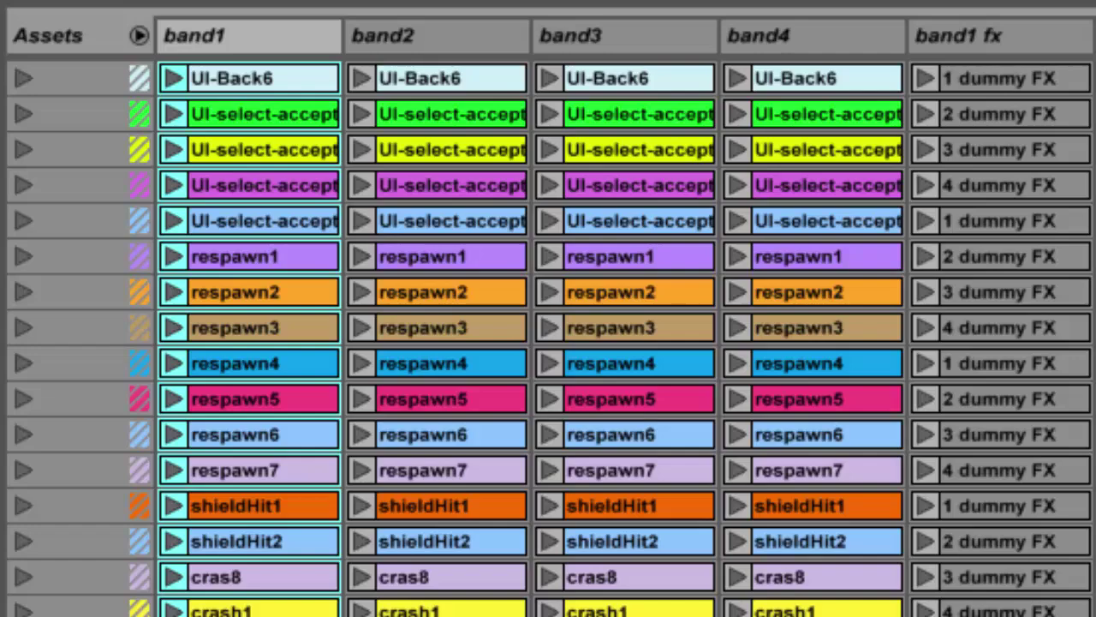
pyautogui.scroll(10, 359, 171)
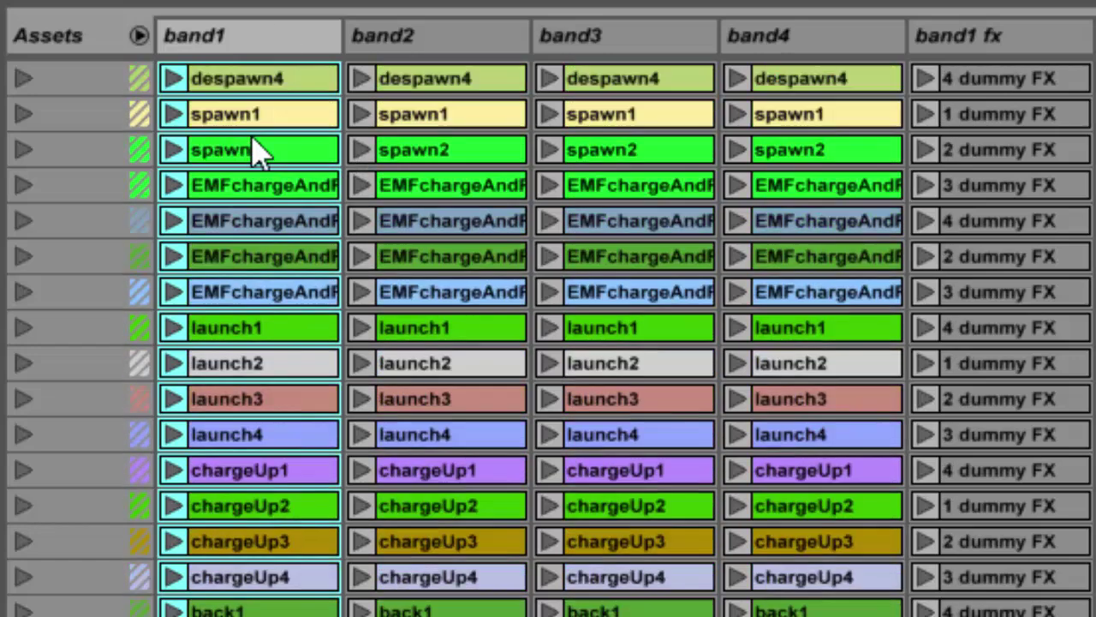
pyautogui.scroll(2, 257, 153)
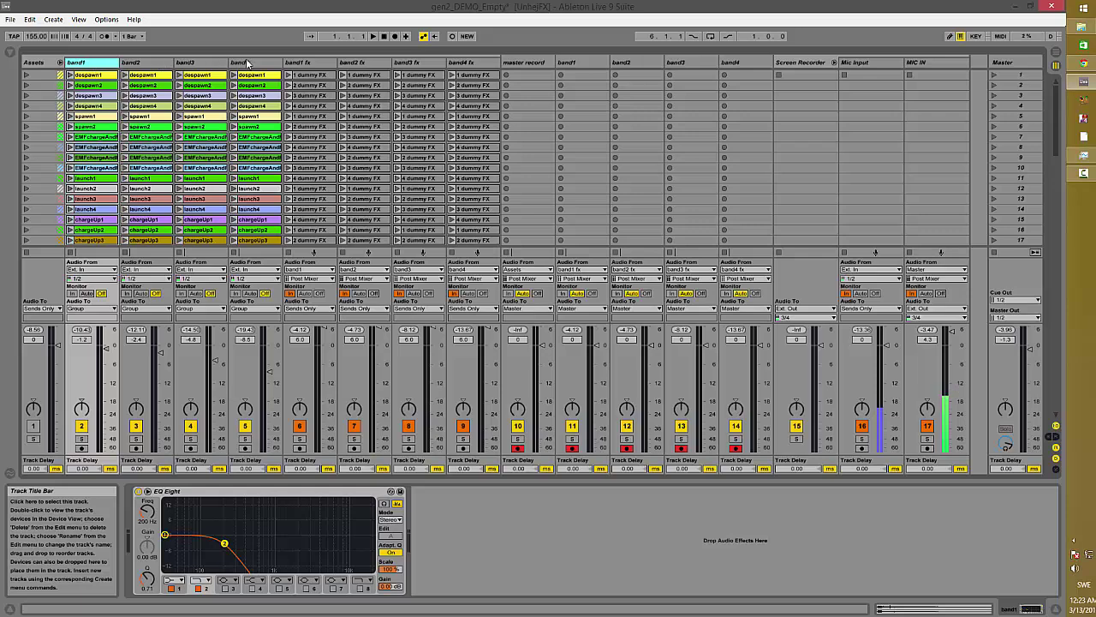
# Select the sample tracks band1 through band4 together, and go through them one by one
pyautogui.click(248, 63)
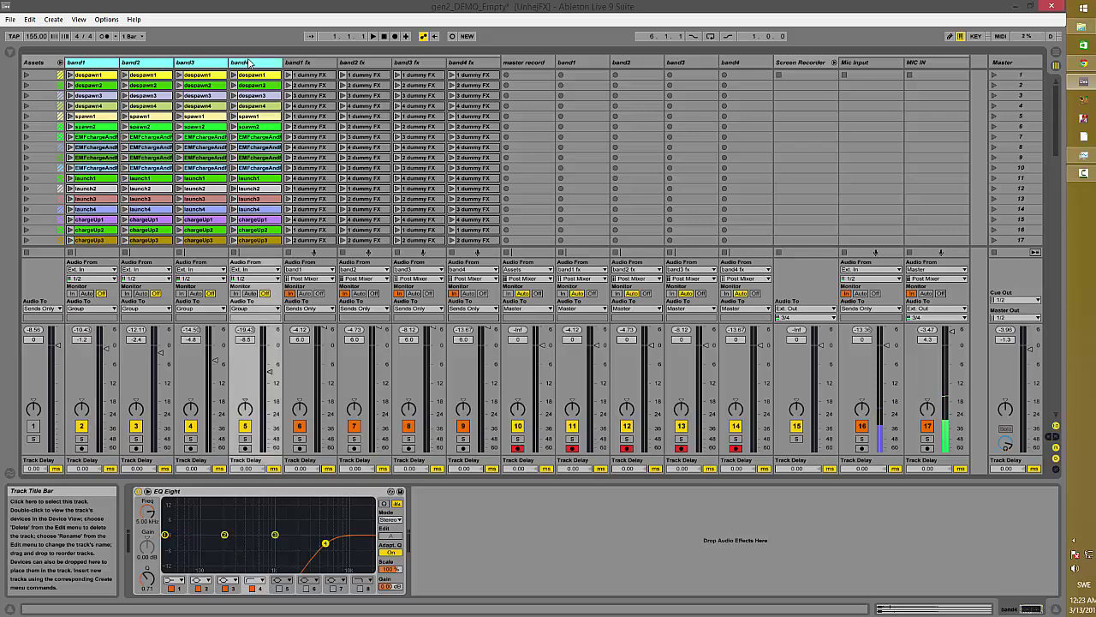
pyautogui.click(94, 66)
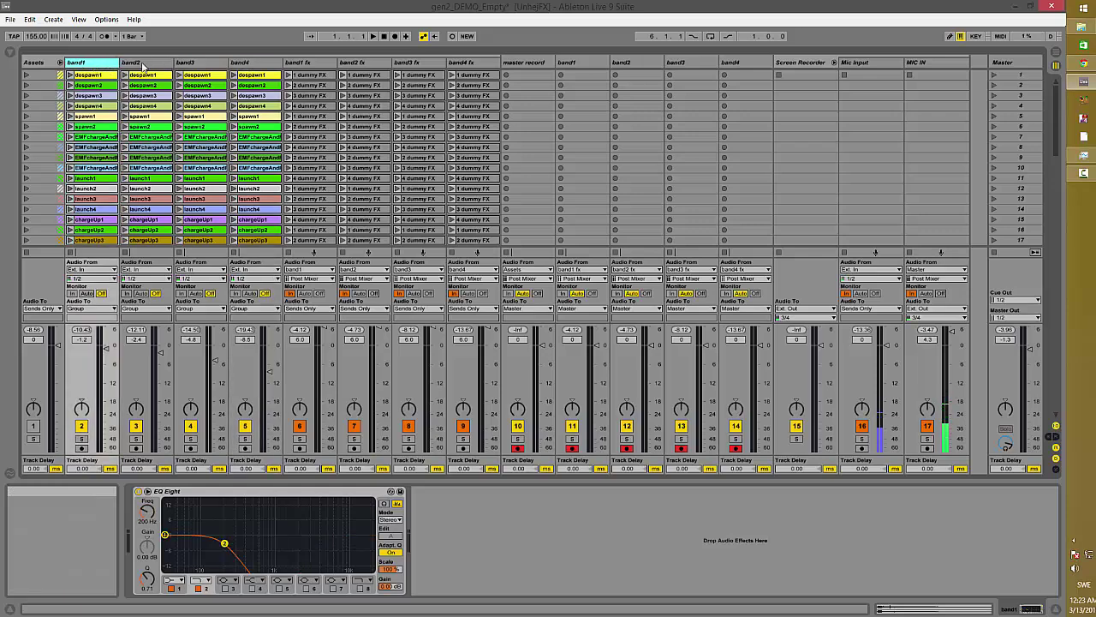
pyautogui.click(146, 64)
pyautogui.click(212, 65)
pyautogui.click(248, 64)
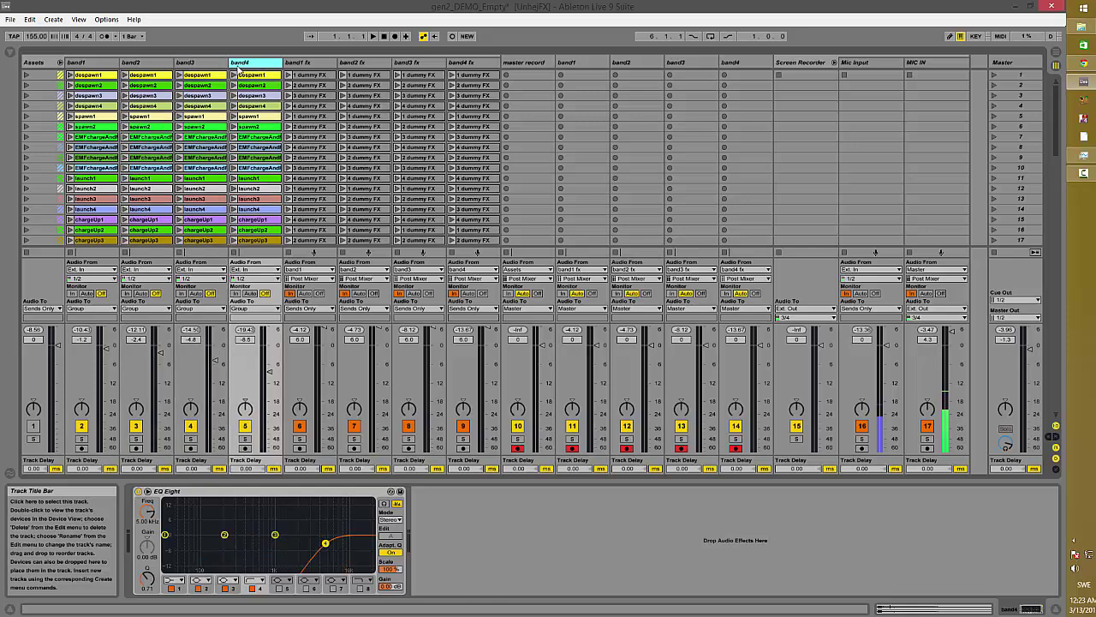
# Examine the EQ Eight filter curves on the Assets group's tracks band1, band2, band3 and band4
pyautogui.click(83, 64)
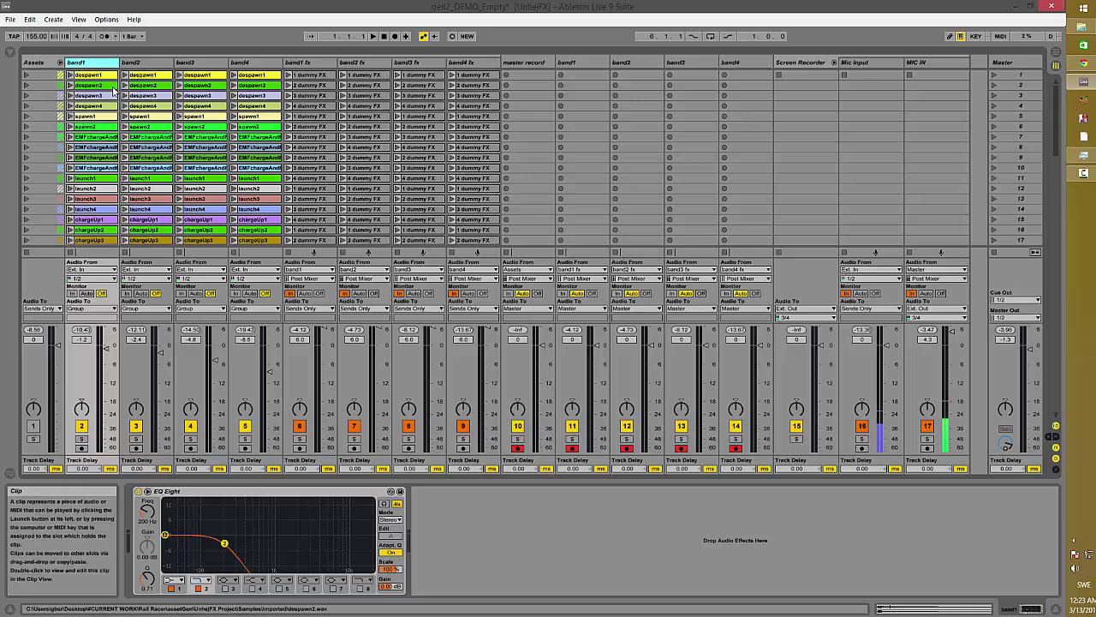
pyautogui.click(146, 65)
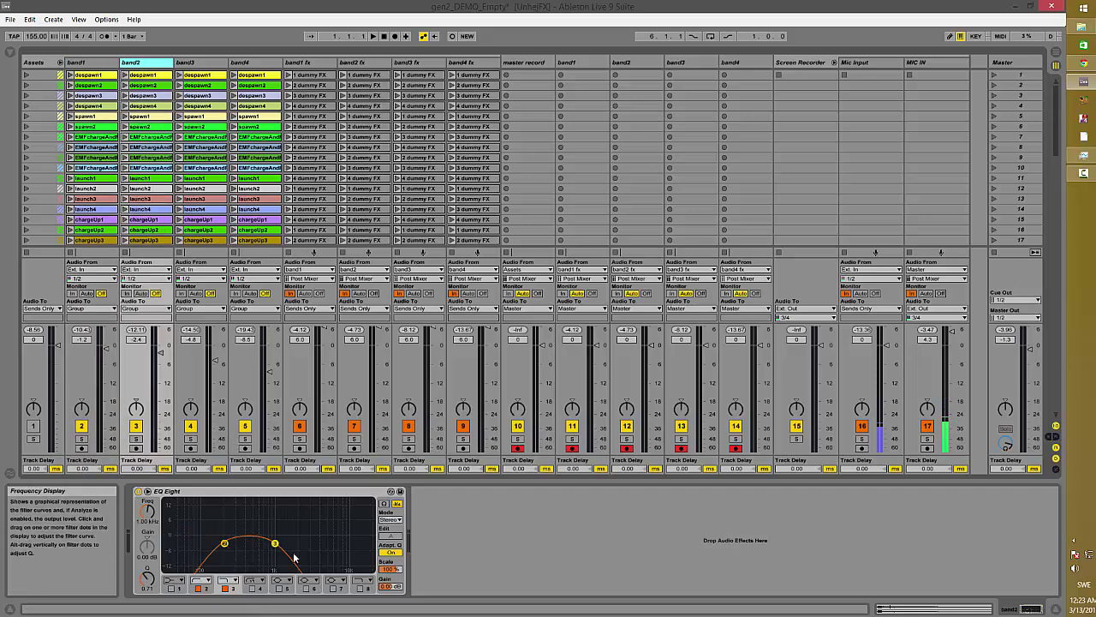
pyautogui.click(219, 428)
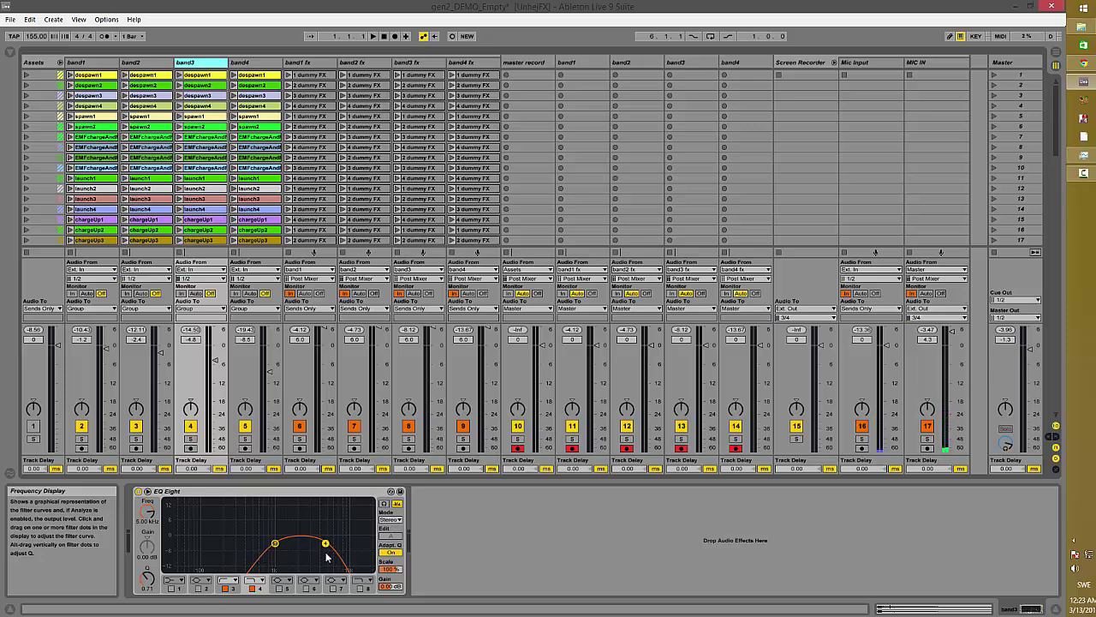
pyautogui.click(257, 65)
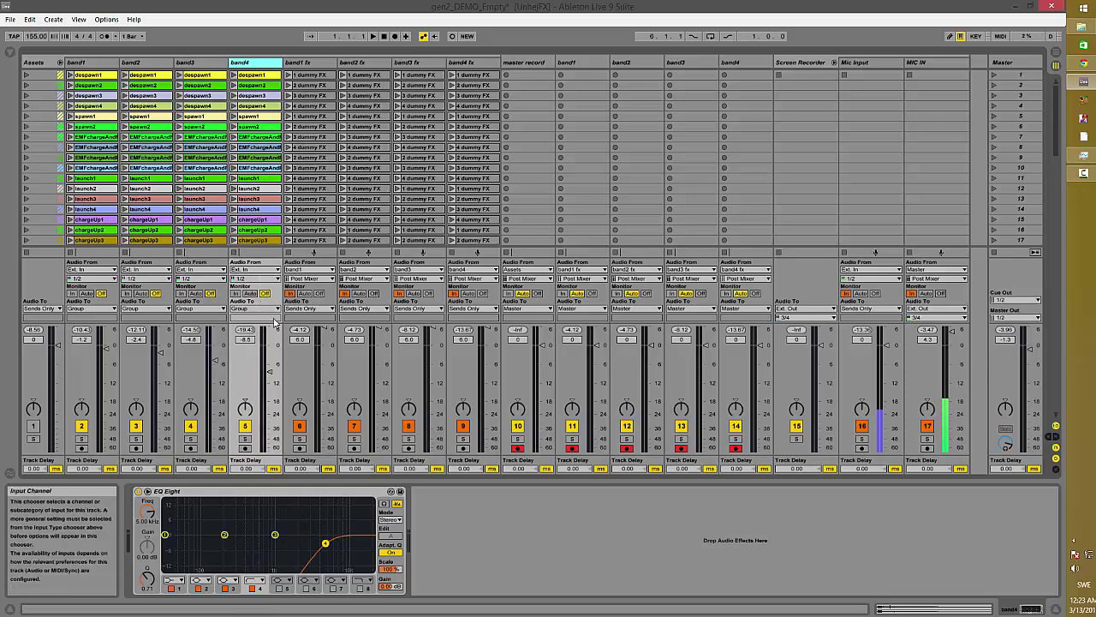
pyautogui.click(39, 64)
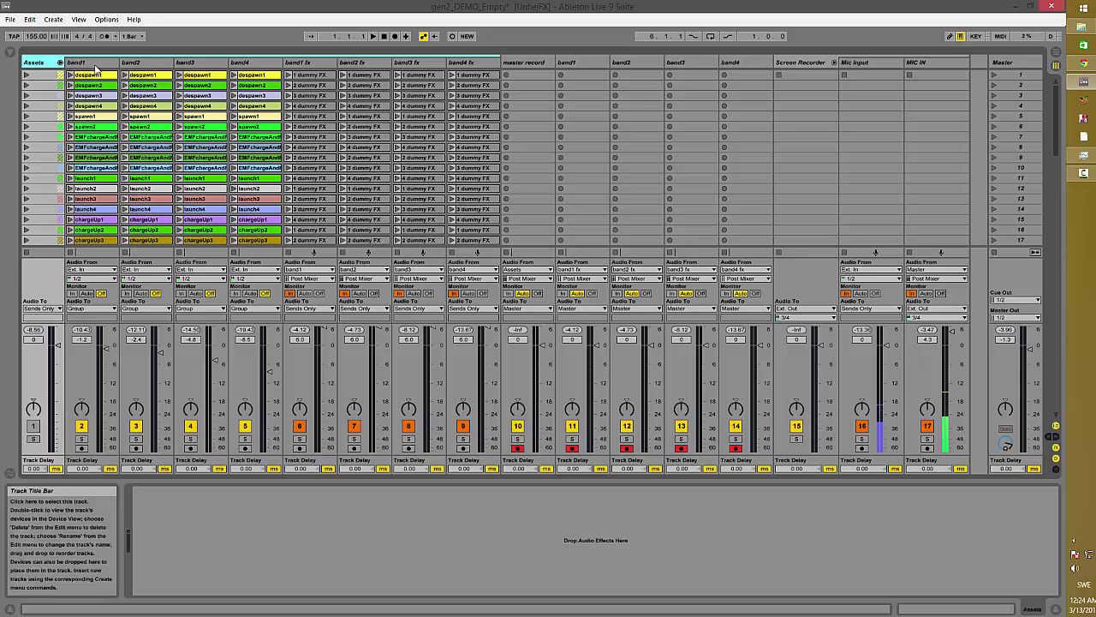
pyautogui.click(253, 76)
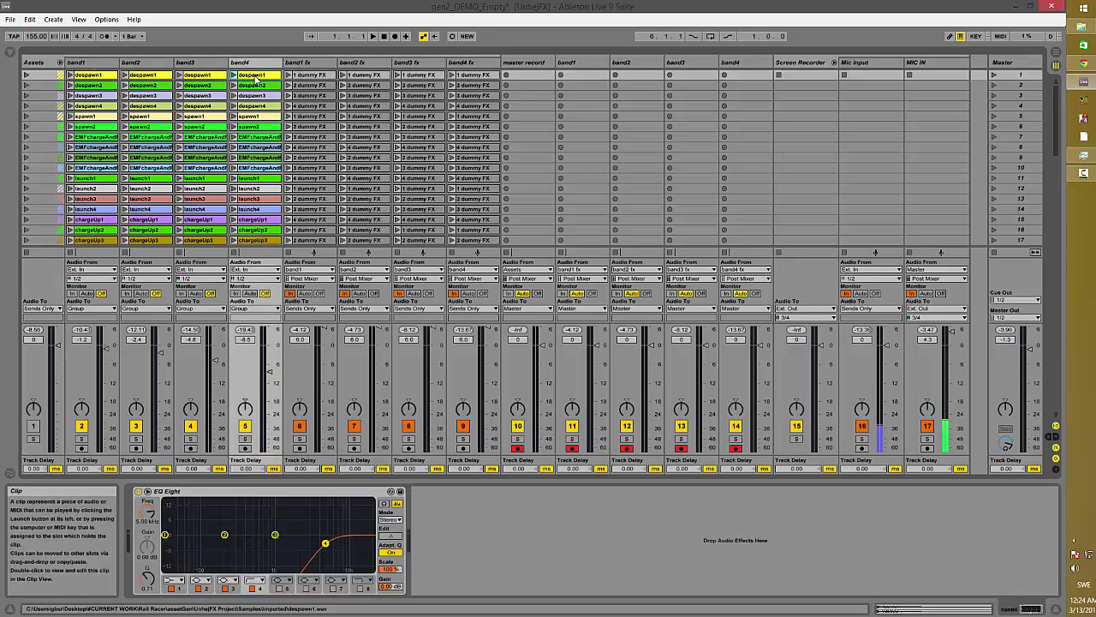
# View the band1 fx track's effect devices and select the four effect tracks from band1 fx to band4 fx
pyautogui.click(308, 62)
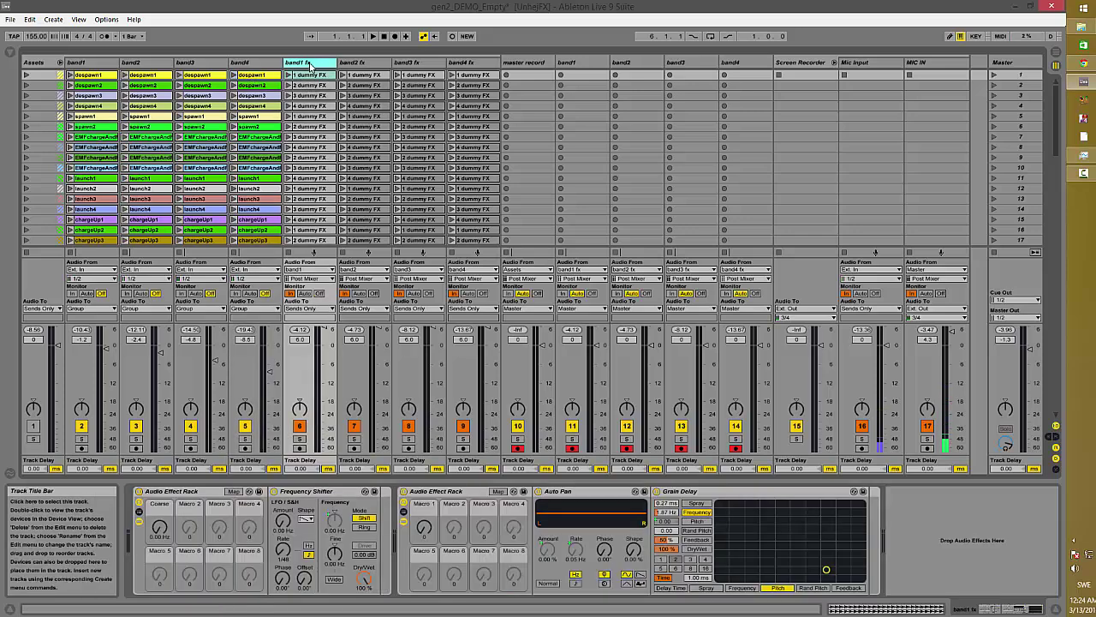
pyautogui.keyDown('shift'); pyautogui.click(476, 64); pyautogui.keyUp('shift')
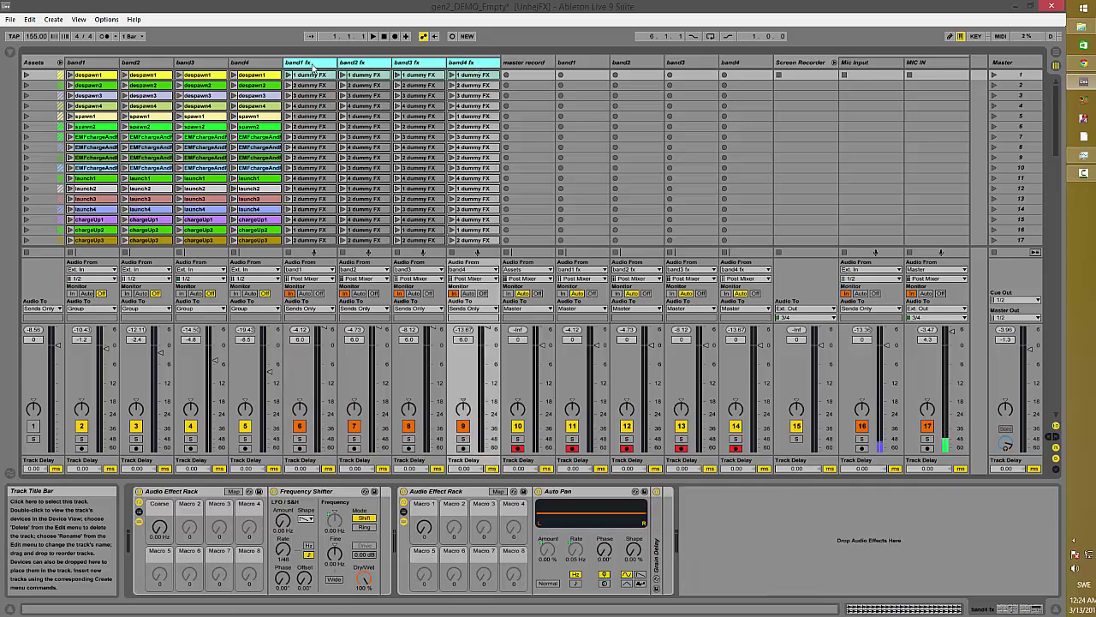
pyautogui.click(313, 68)
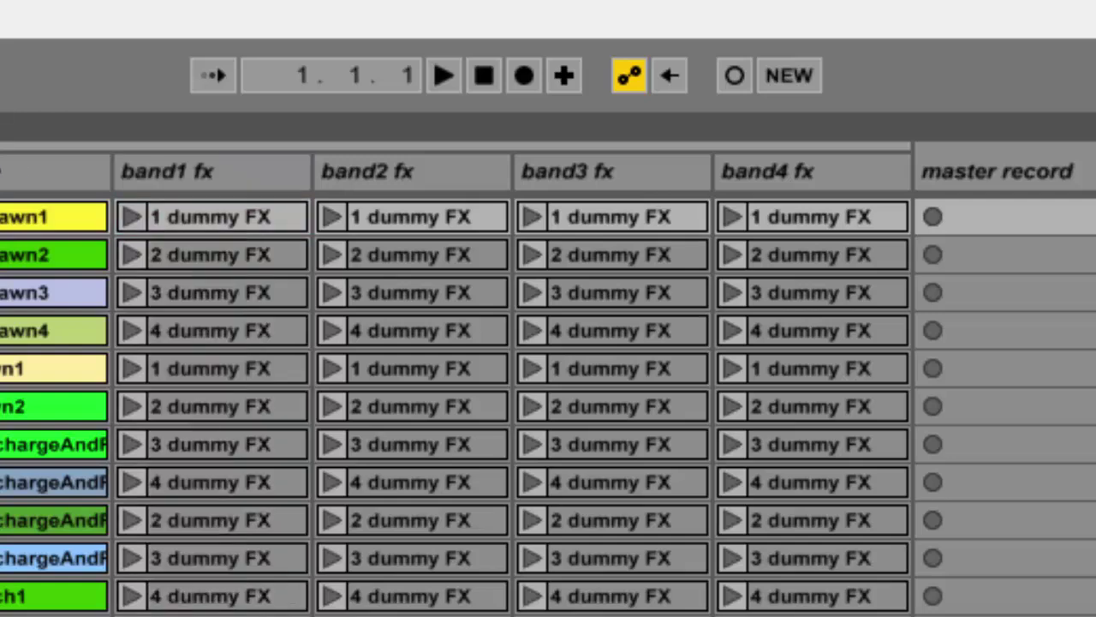
# Rename the band1 fx track to low and the band2 fx track to low-mid
pyautogui.click(224, 170)
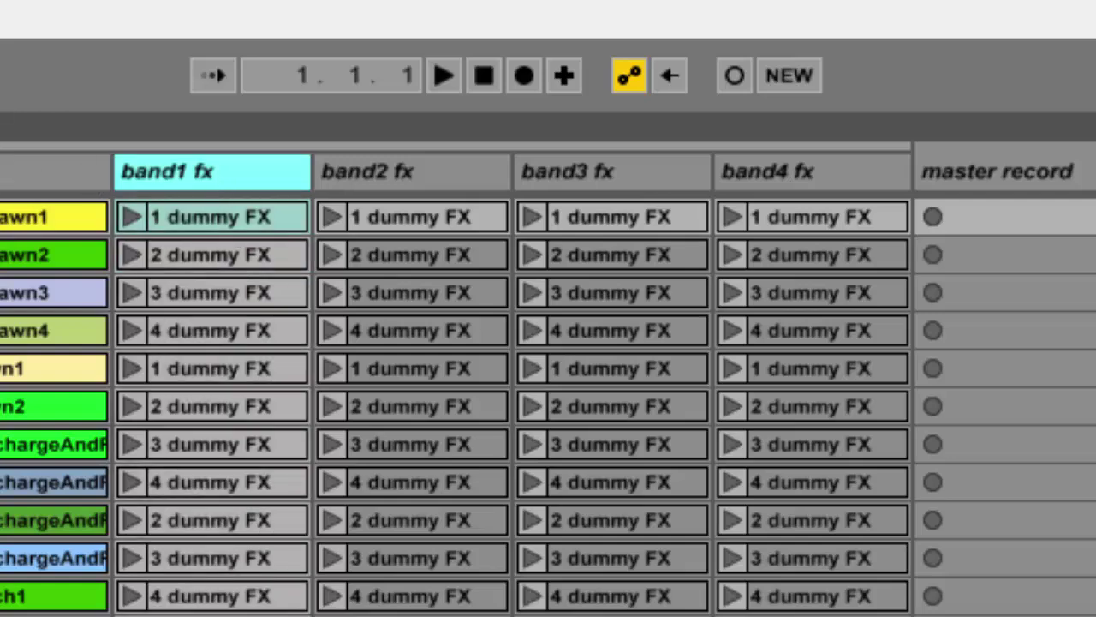
pyautogui.click(334, 179)
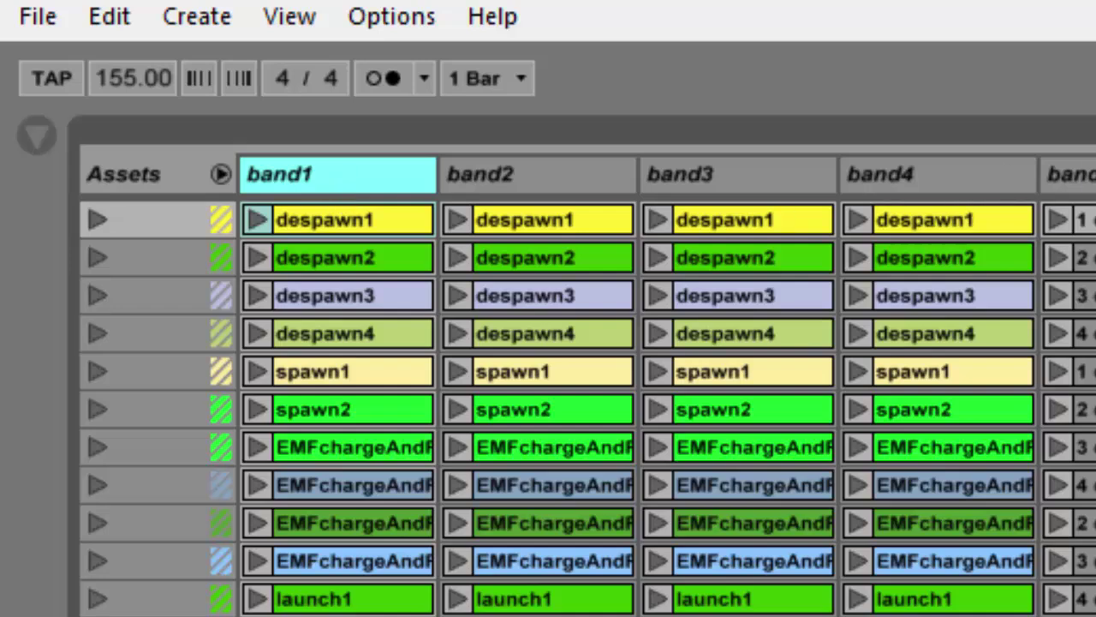
pyautogui.click(220, 174)
pyautogui.hotkey('ctrl', 'r')
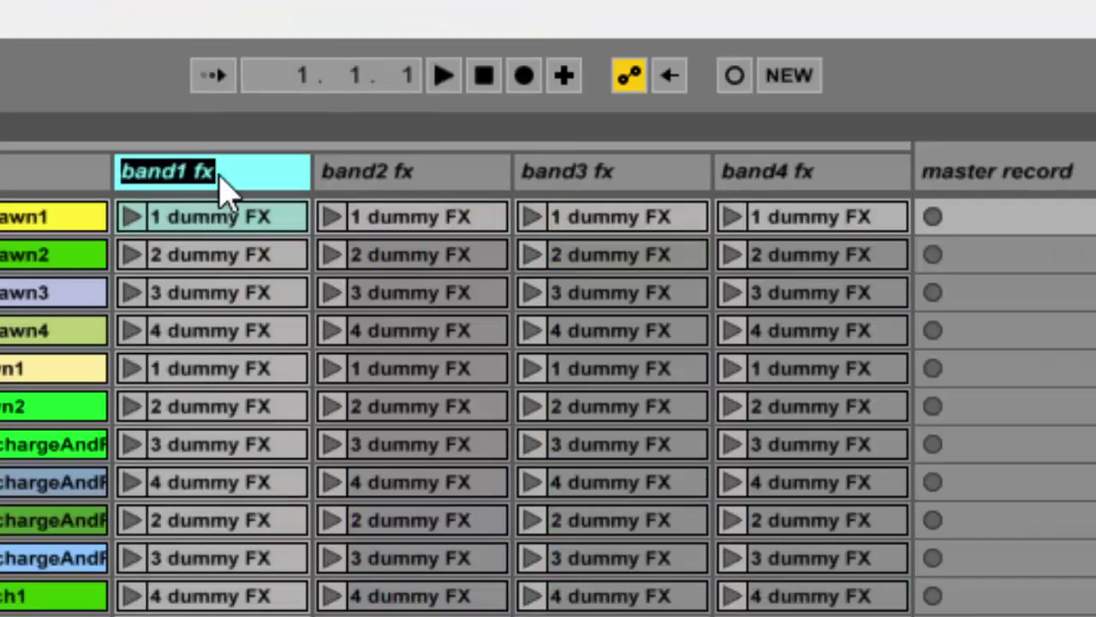
pyautogui.write('low')
pyautogui.press('Tab')
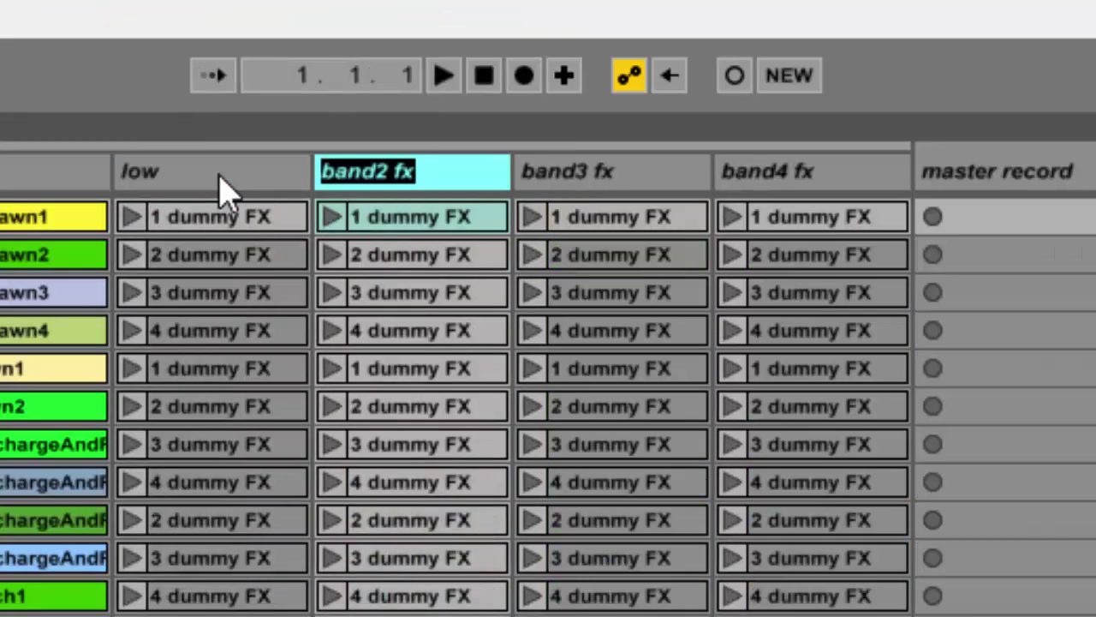
pyautogui.write('low-mid')
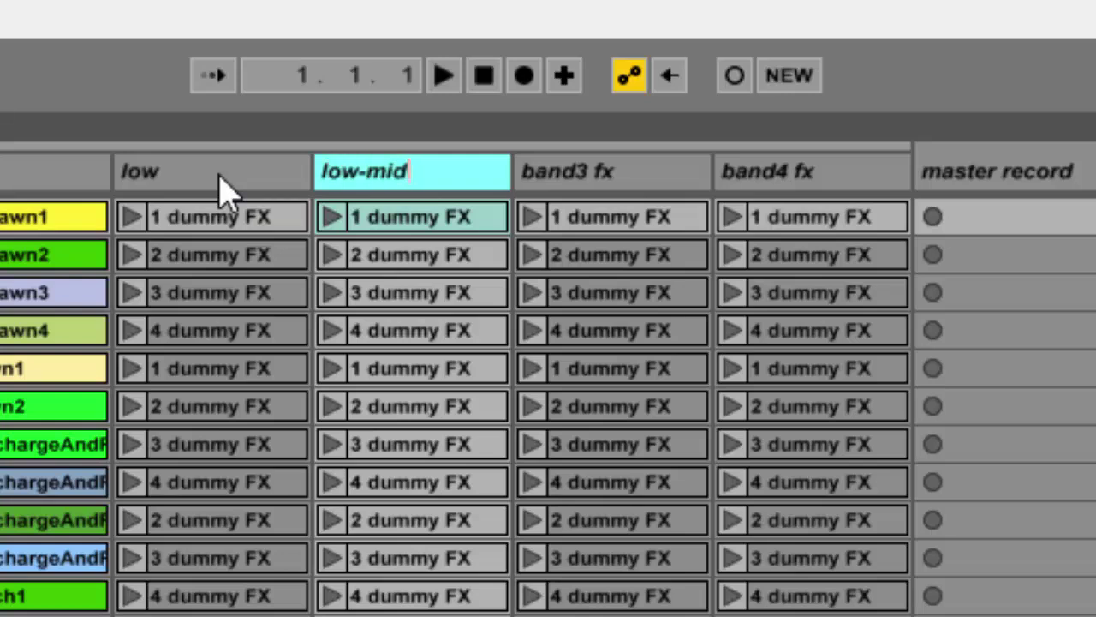
pyautogui.press('Tab')
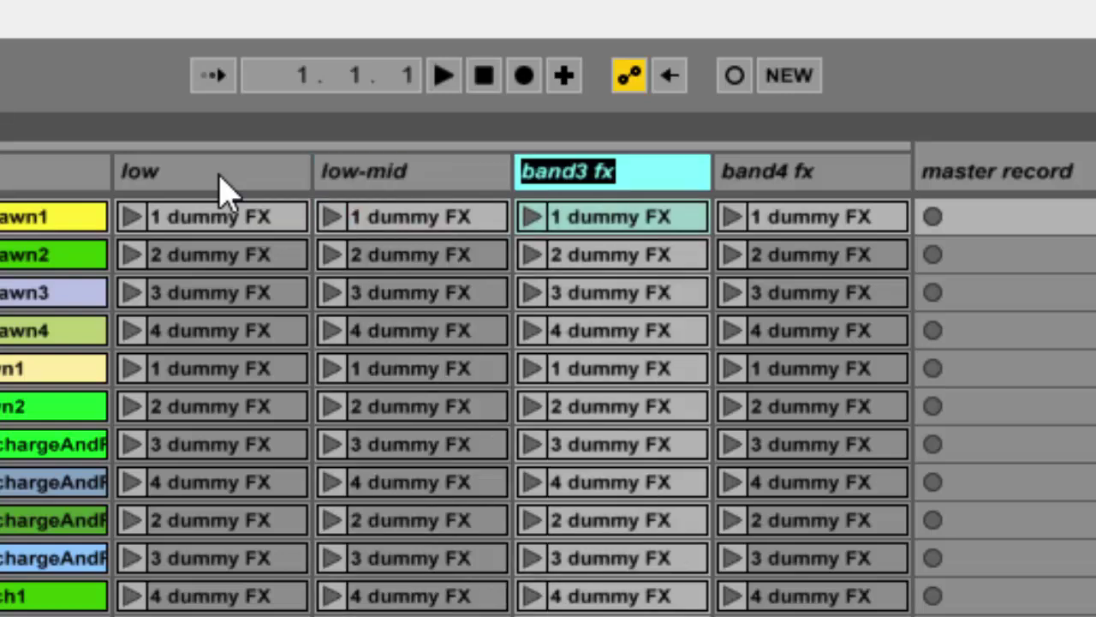
# Rename the band3 fx track to mid and the band4 fx track to hi
pyautogui.write('mid')
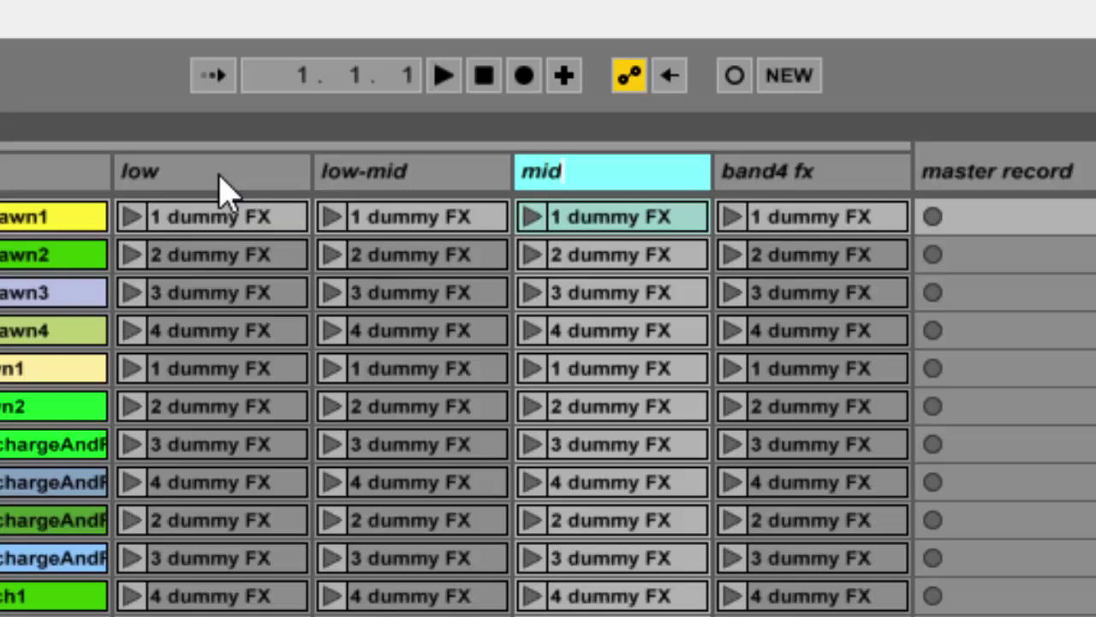
pyautogui.press('BackSpace')
pyautogui.press('BackSpace')
pyautogui.press('BackSpace')
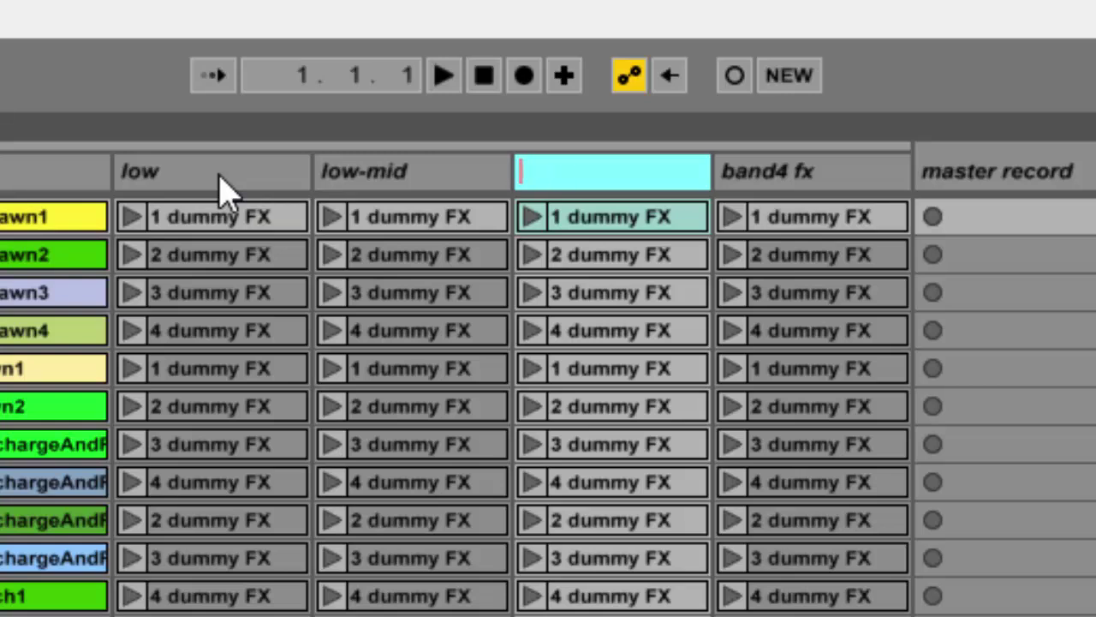
pyautogui.write('mid')
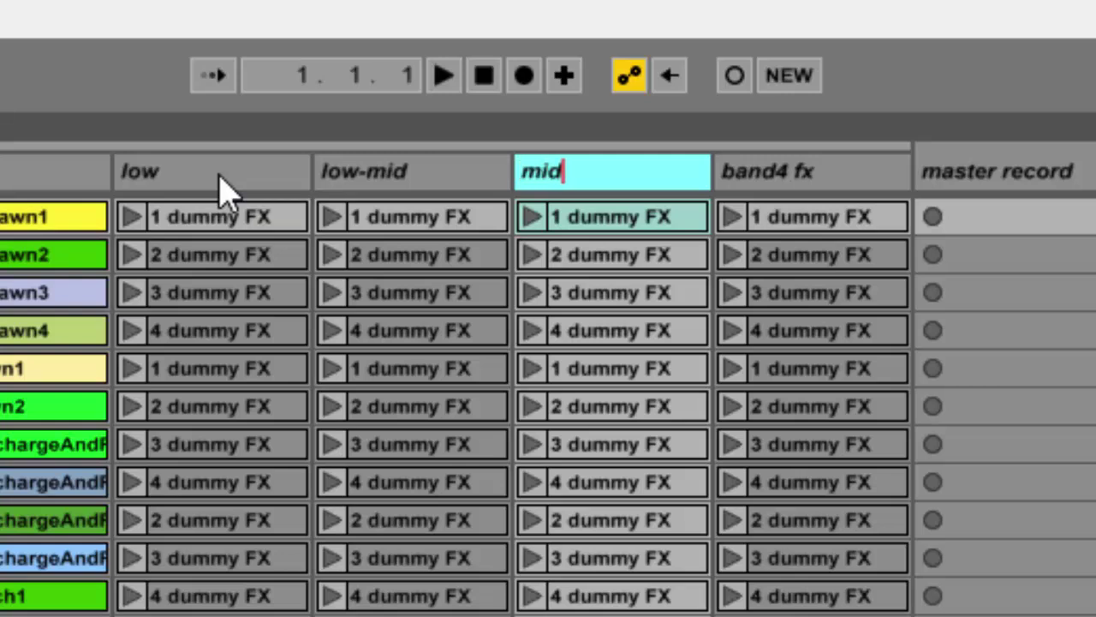
pyautogui.press('Tab')
pyautogui.write('hi')
pyautogui.rightClick(219, 176)
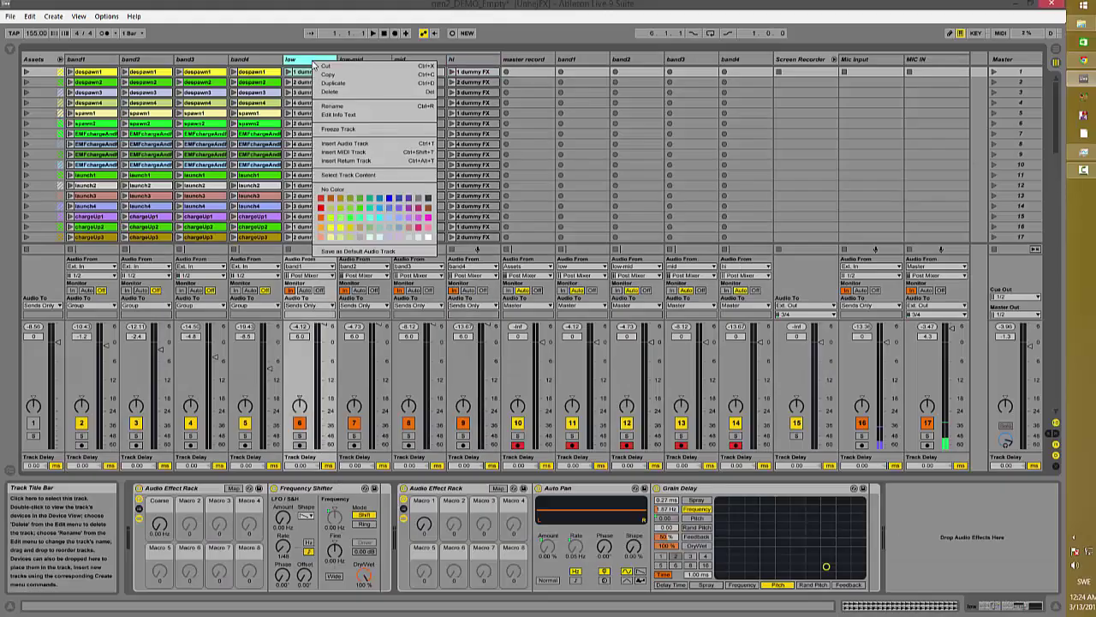
pyautogui.click(397, 167)
# Compare the devices on the low-mid, mid and hi effect tracks with those on the band2 and band3 sample tracks
pyautogui.click(364, 60)
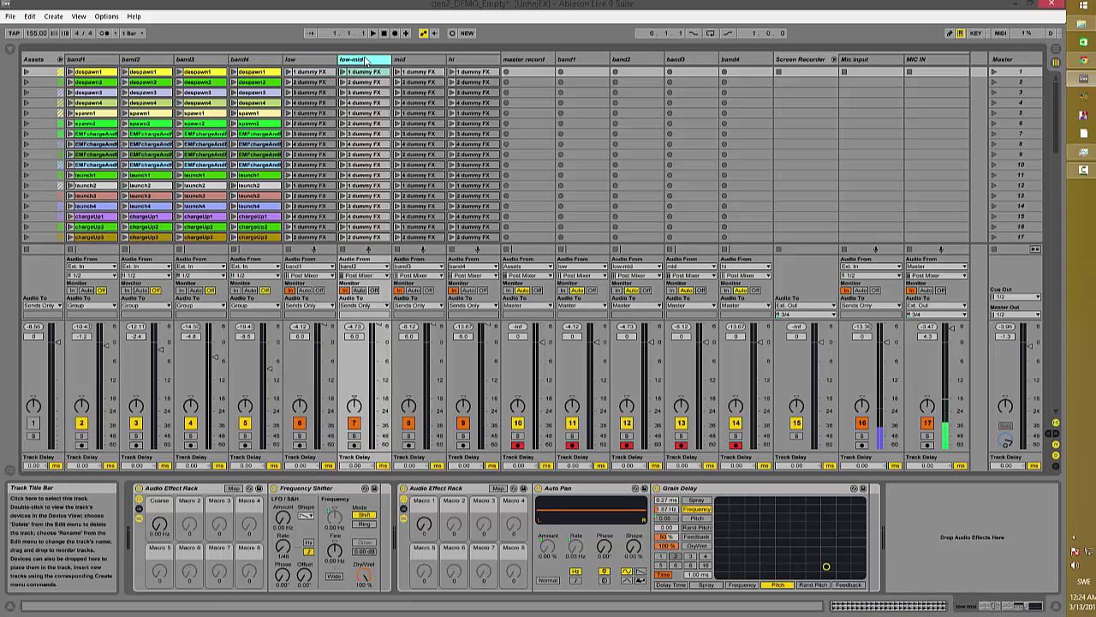
pyautogui.click(144, 60)
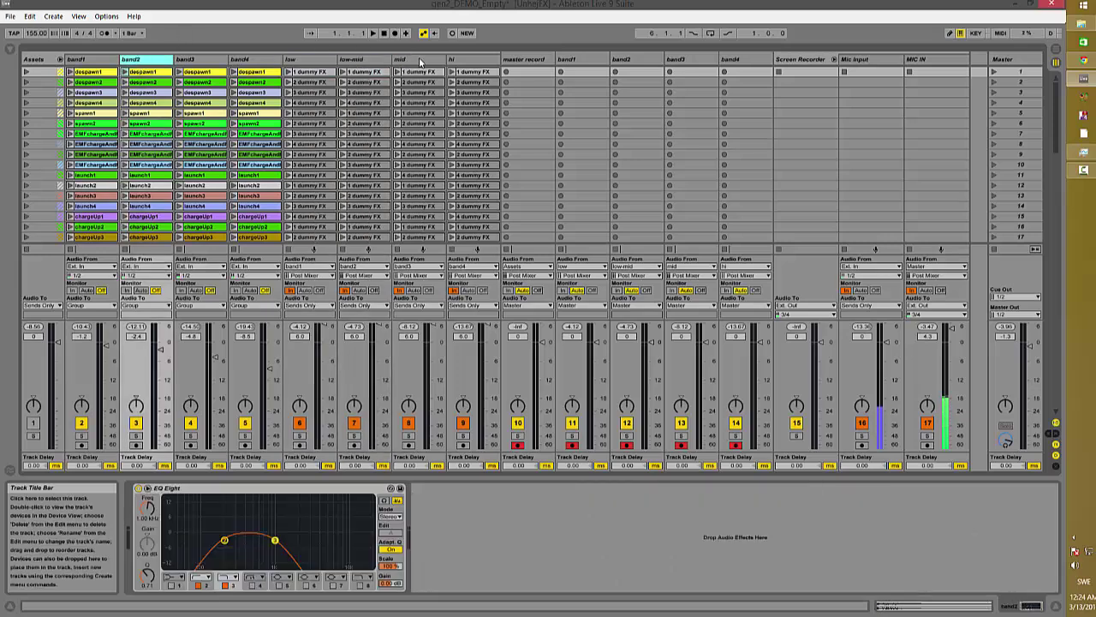
pyautogui.click(402, 59)
pyautogui.click(202, 60)
pyautogui.click(493, 72)
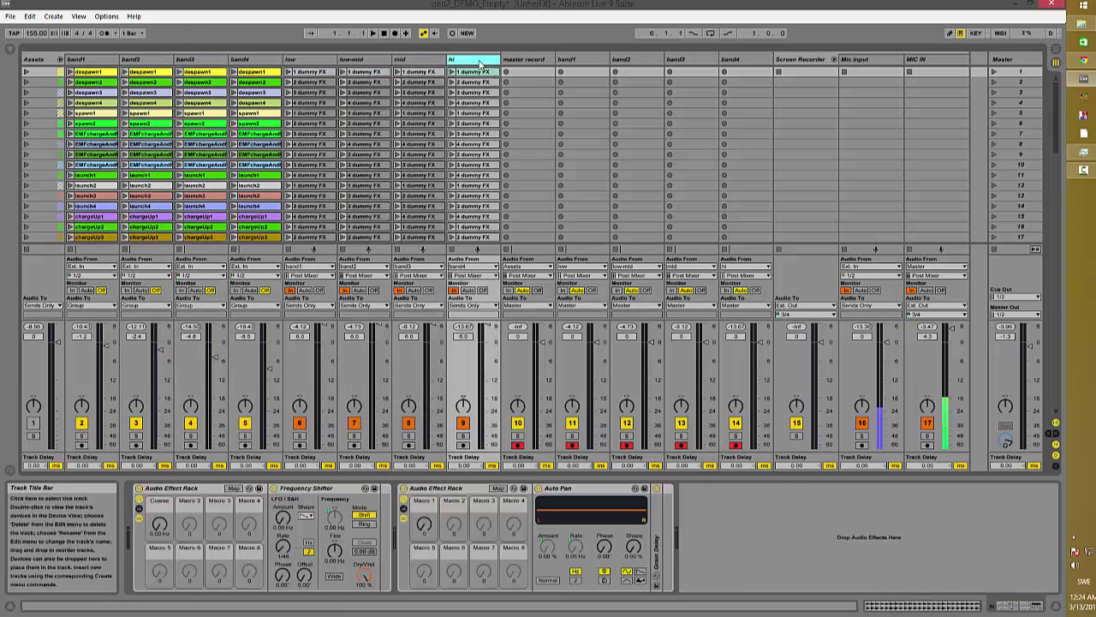
# Select the low track's first four dummy clips, and open the clip details of its first 1 dummy FX clip
pyautogui.click(313, 73)
pyautogui.keyDown('shift'); pyautogui.click(315, 102); pyautogui.keyUp('shift')
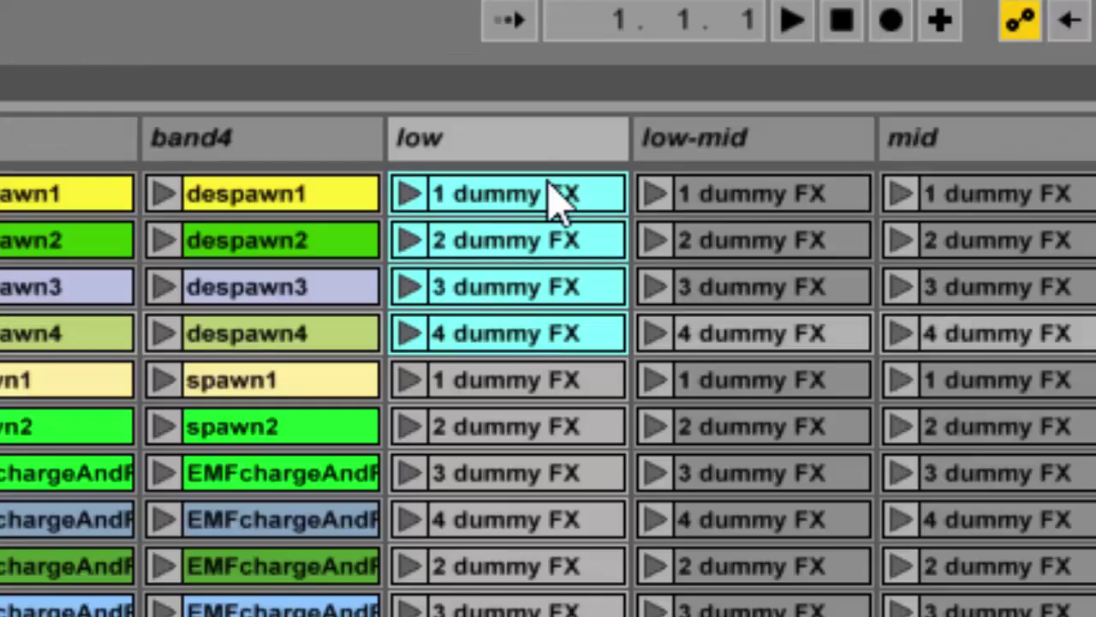
pyautogui.click(552, 201)
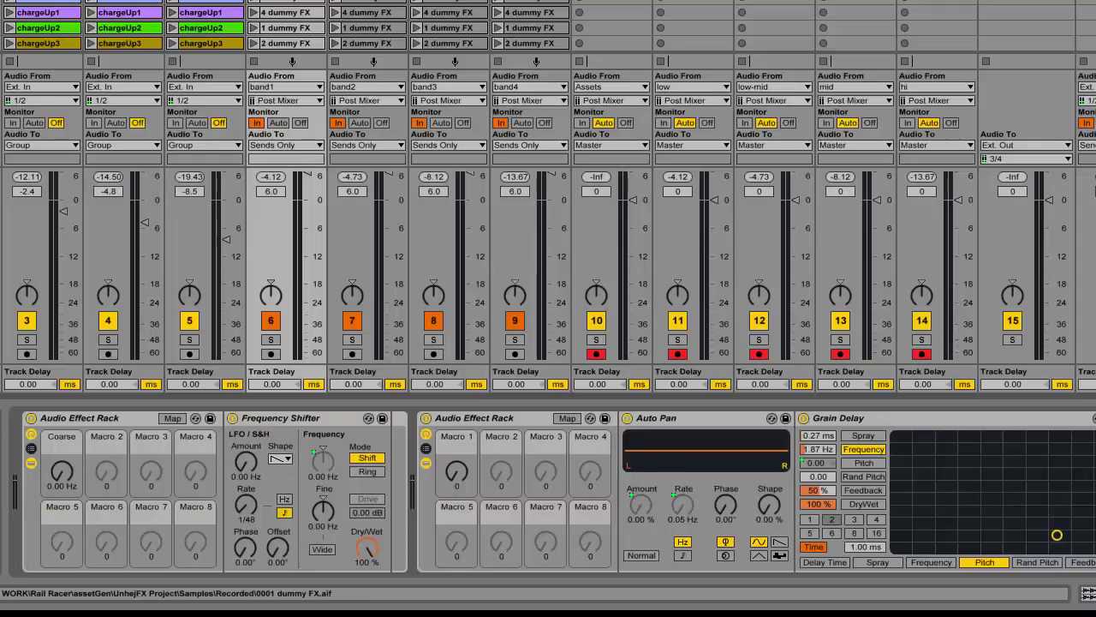
pyautogui.rightClick(280, 2)
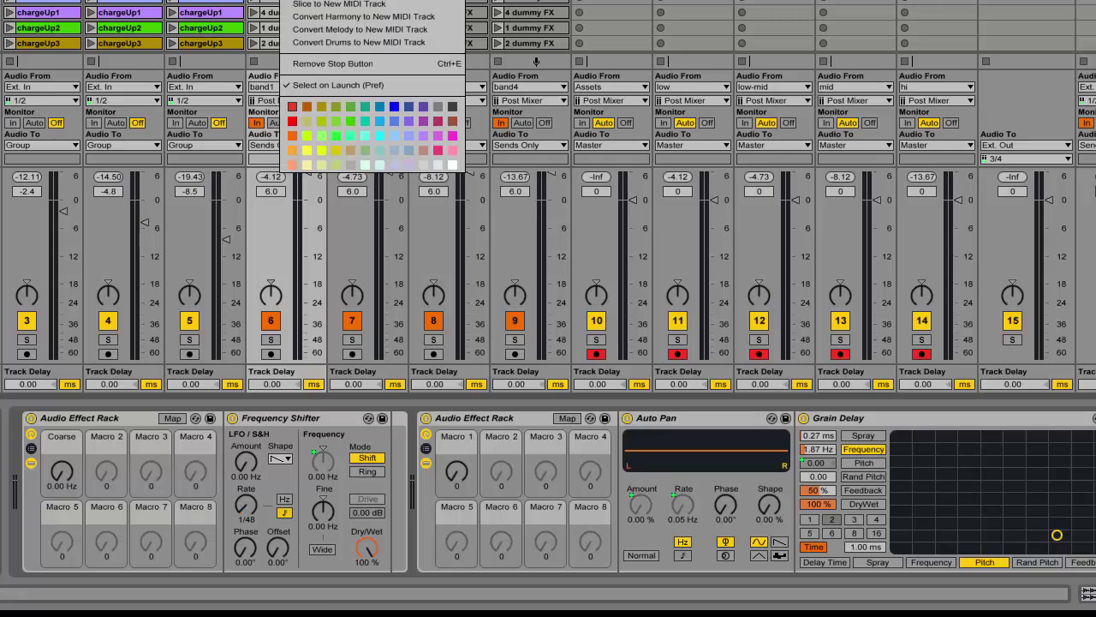
pyautogui.press('Escape')
pyautogui.hotkey('shift', 'Tab')
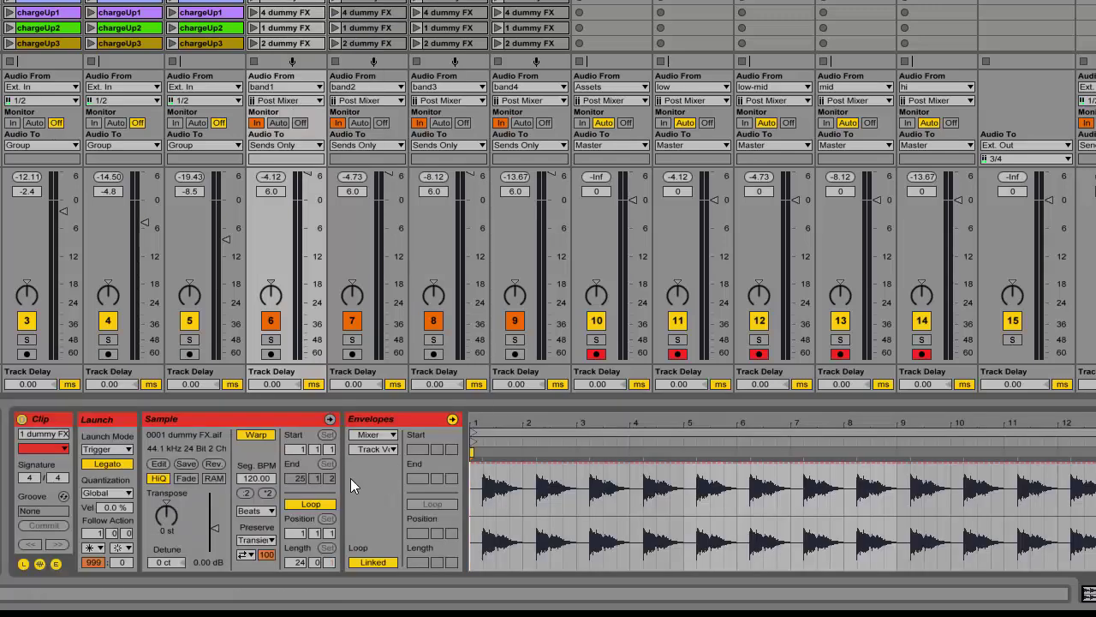
# Display the Audio Effect Rack's Coarse envelope for the low track's first 1 dummy FX clip
pyautogui.click(375, 447)
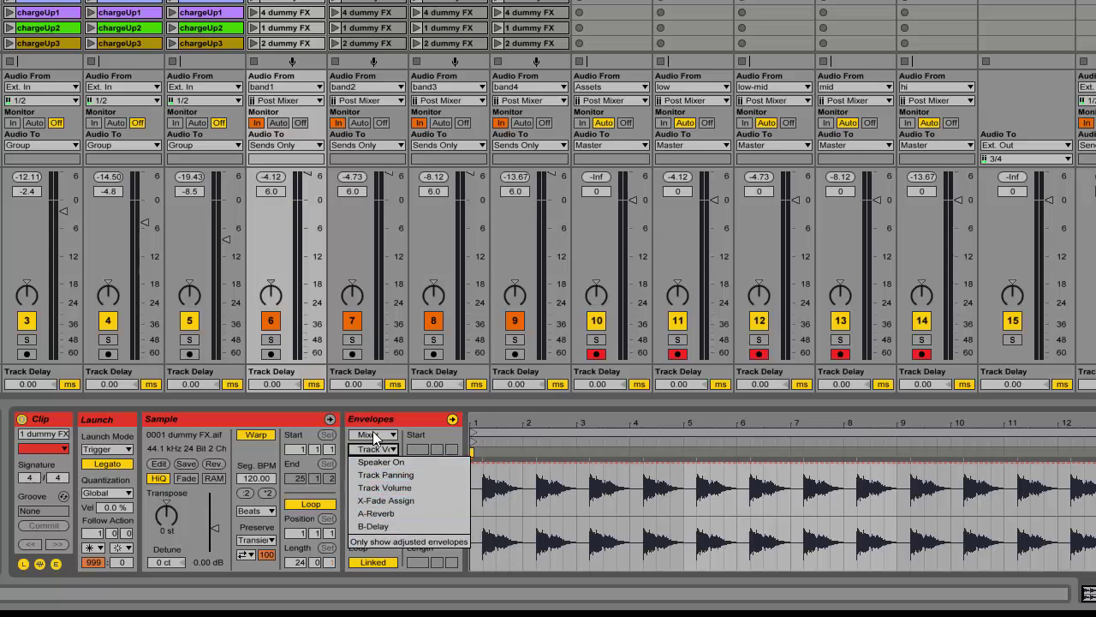
pyautogui.click(372, 434)
pyautogui.click(377, 468)
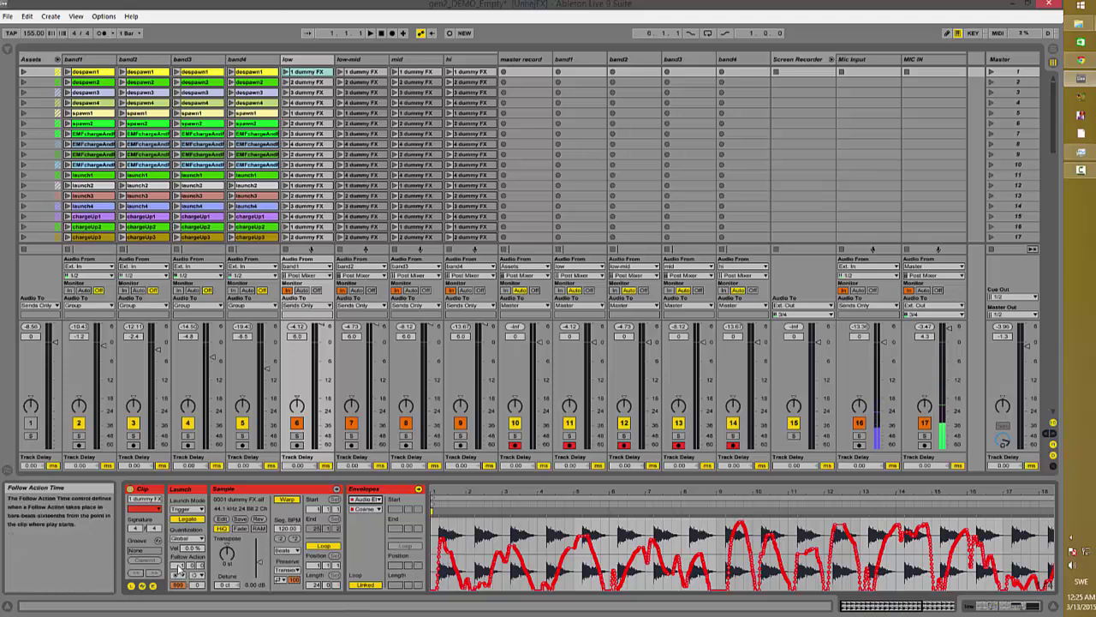
# Select the first four rows of dummy FX clips across the low, low-mid, mid and hi tracks
pyautogui.keyDown('shift'); pyautogui.click(314, 105); pyautogui.keyUp('shift')
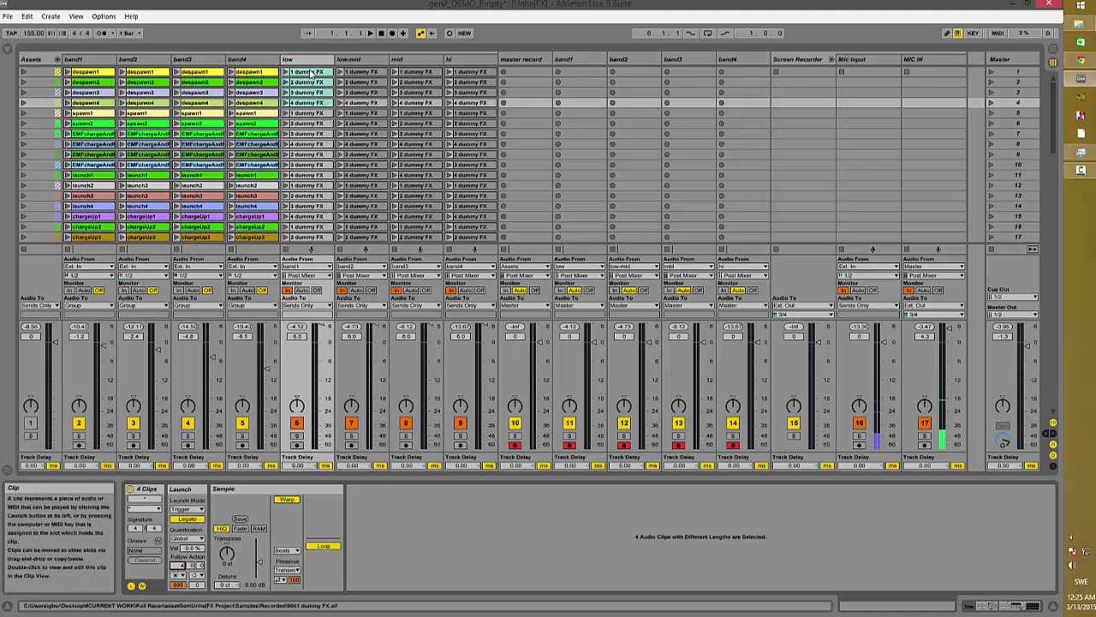
pyautogui.moveTo(309, 74); pyautogui.dragTo(471, 77)
pyautogui.click(474, 102)
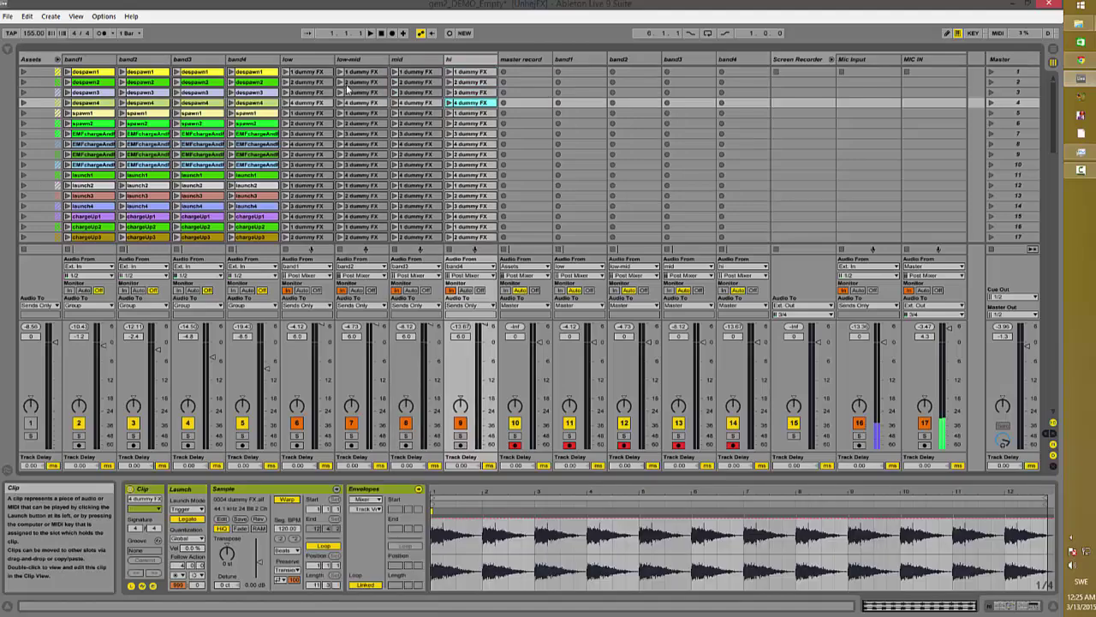
pyautogui.keyDown('shift'); pyautogui.click(308, 74); pyautogui.keyUp('shift')
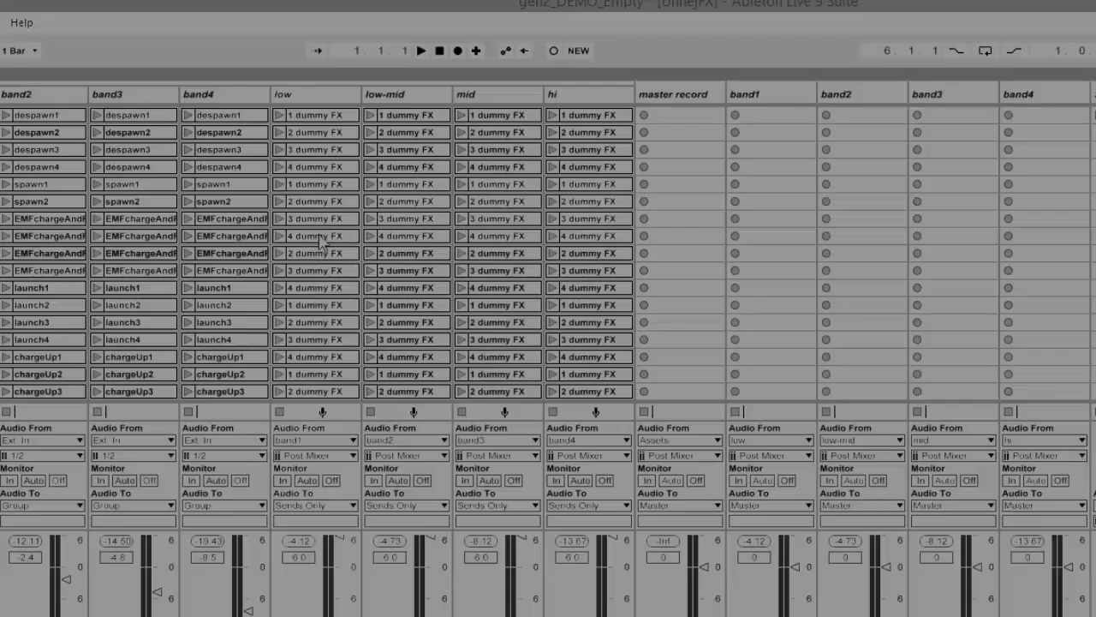
# Copy the repeating 1 to 4 dummy FX clip sequence down the four effect tracks alongside the remaining sample rows
pyautogui.scroll(-4, 376, 254)
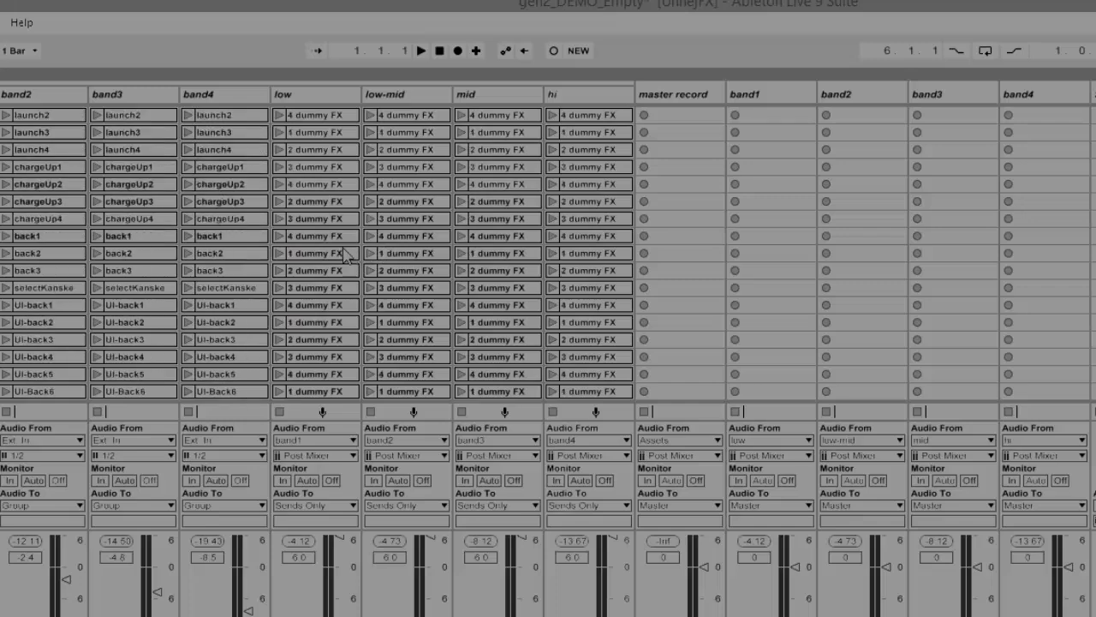
pyautogui.scroll(-4, 315, 255)
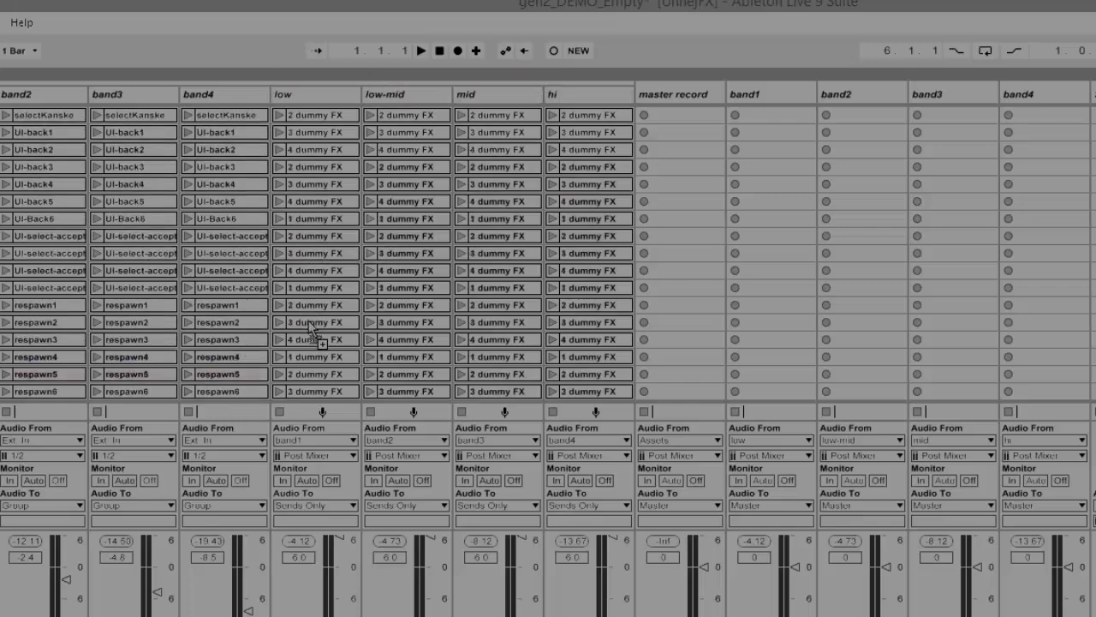
pyautogui.scroll(-3, 330, 240)
pyautogui.scroll(-5, 329, 338)
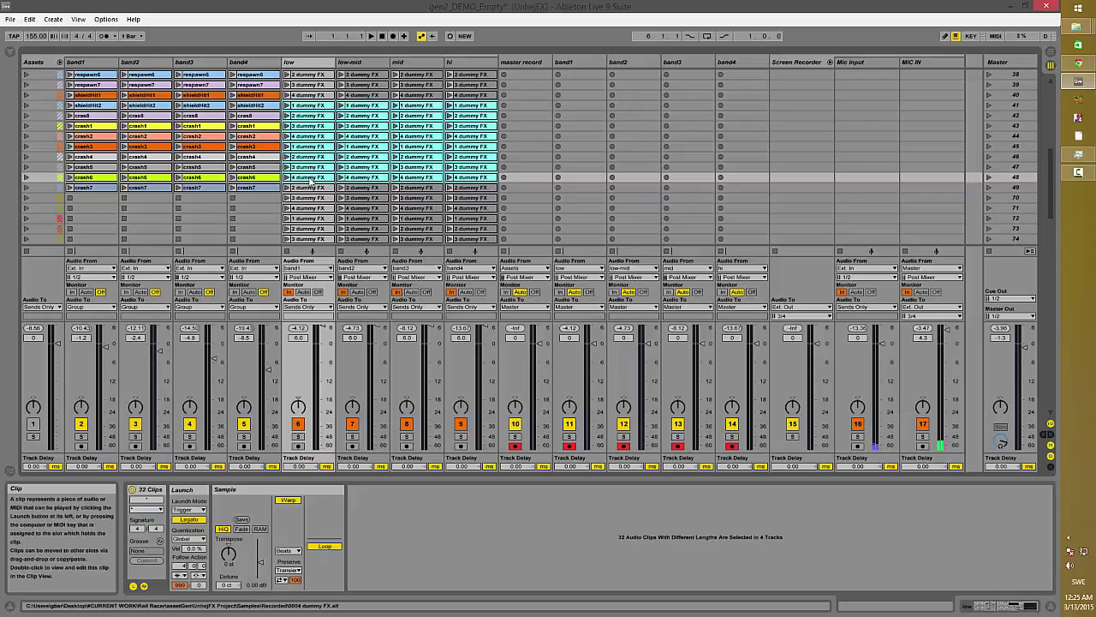
pyautogui.moveTo(300, 250); pyautogui.dragTo(306, 242)
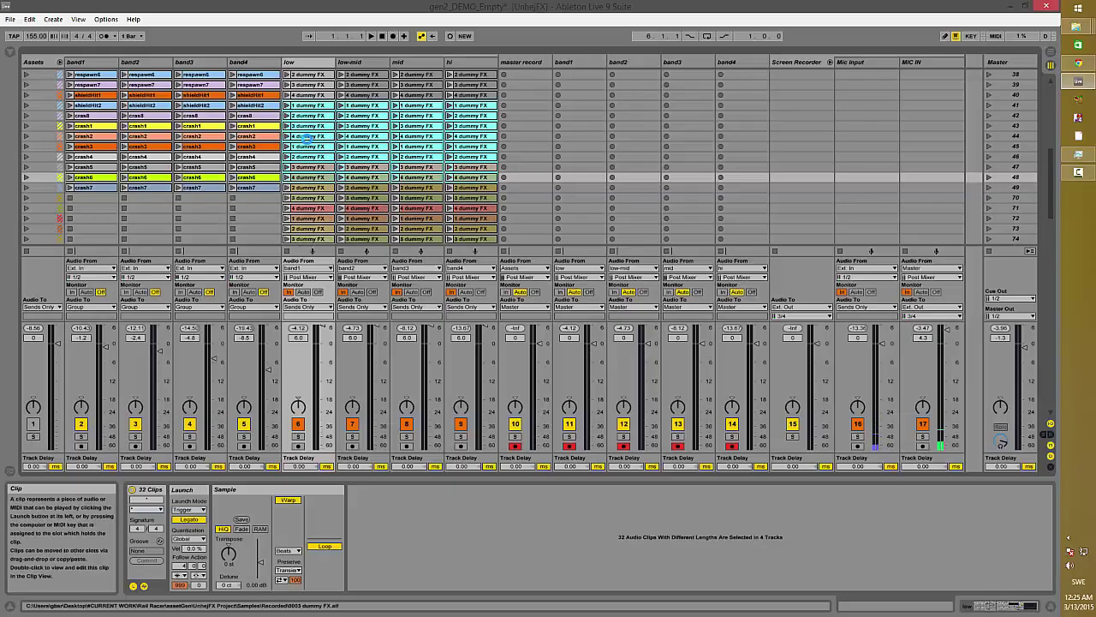
pyautogui.scroll(10, 330, 137)
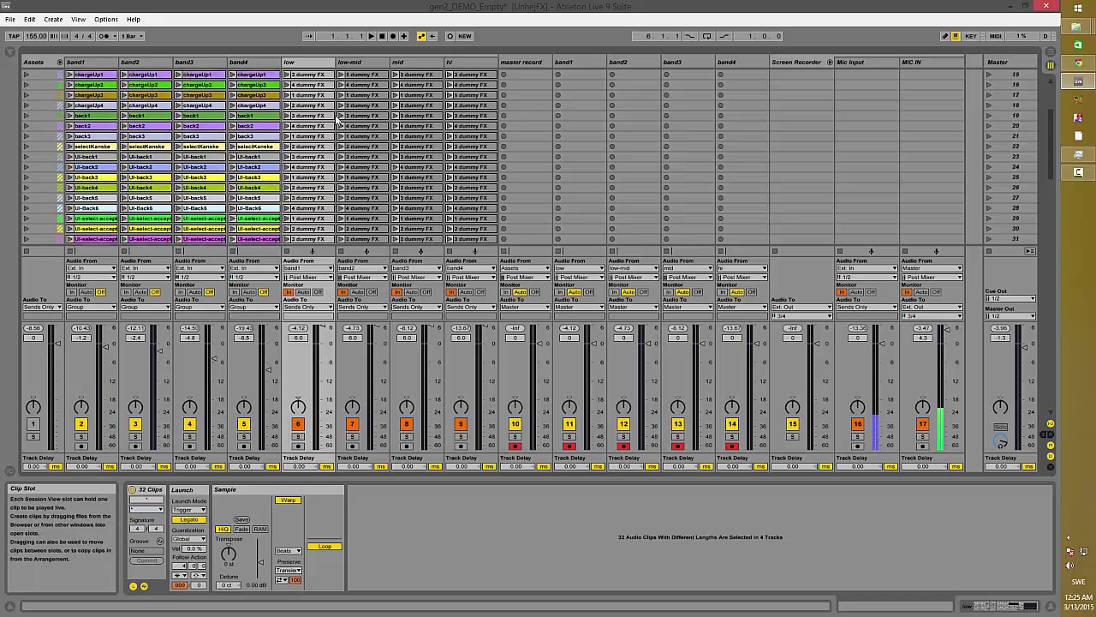
pyautogui.scroll(3, 330, 125)
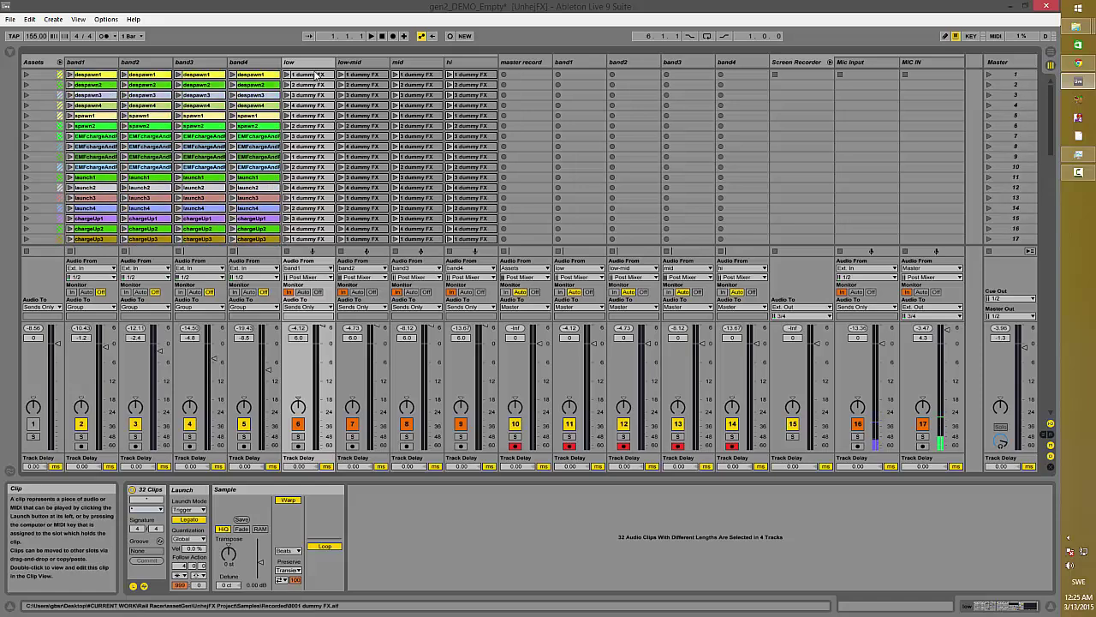
# Review the low track's first four dummy FX clips as a group and individually
pyautogui.click(317, 75)
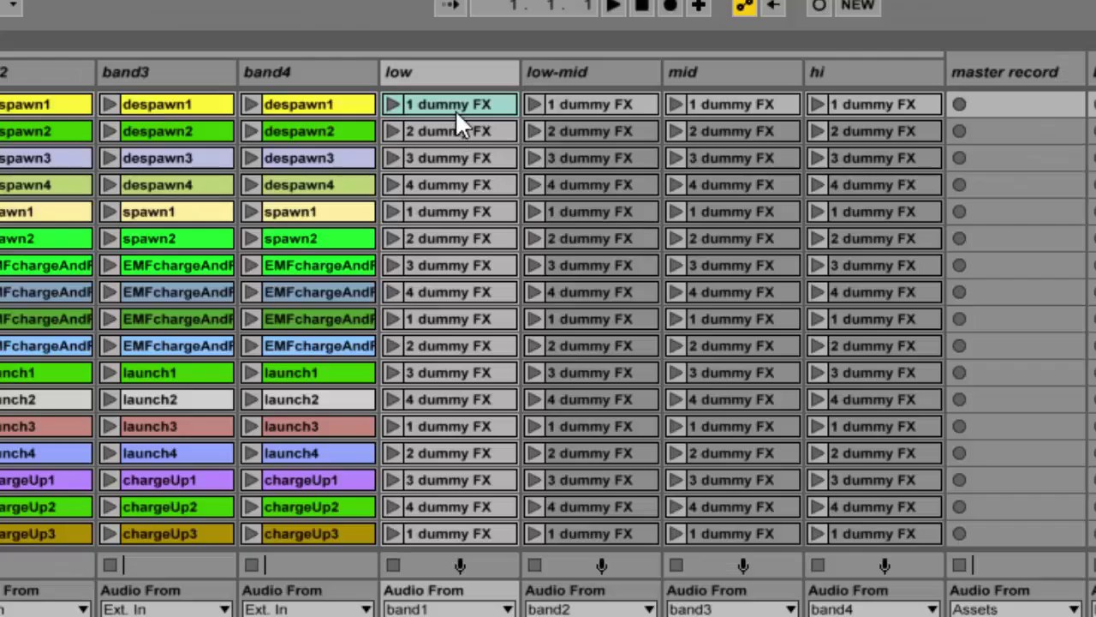
pyautogui.keyDown('shift'); pyautogui.click(460, 185); pyautogui.keyUp('shift')
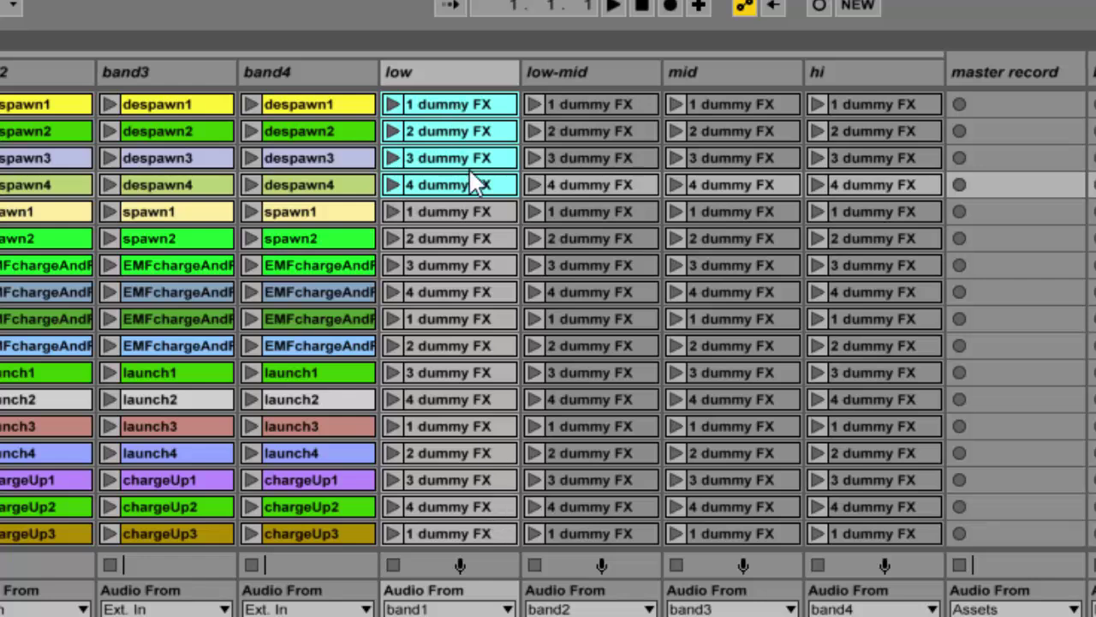
pyautogui.click(469, 101)
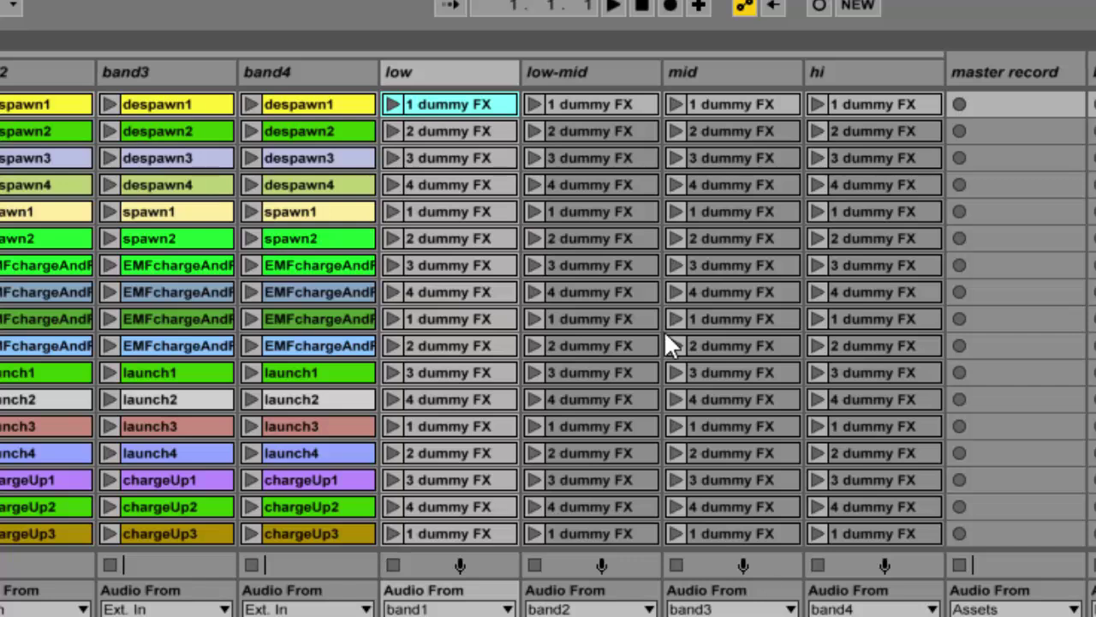
pyautogui.click(463, 158)
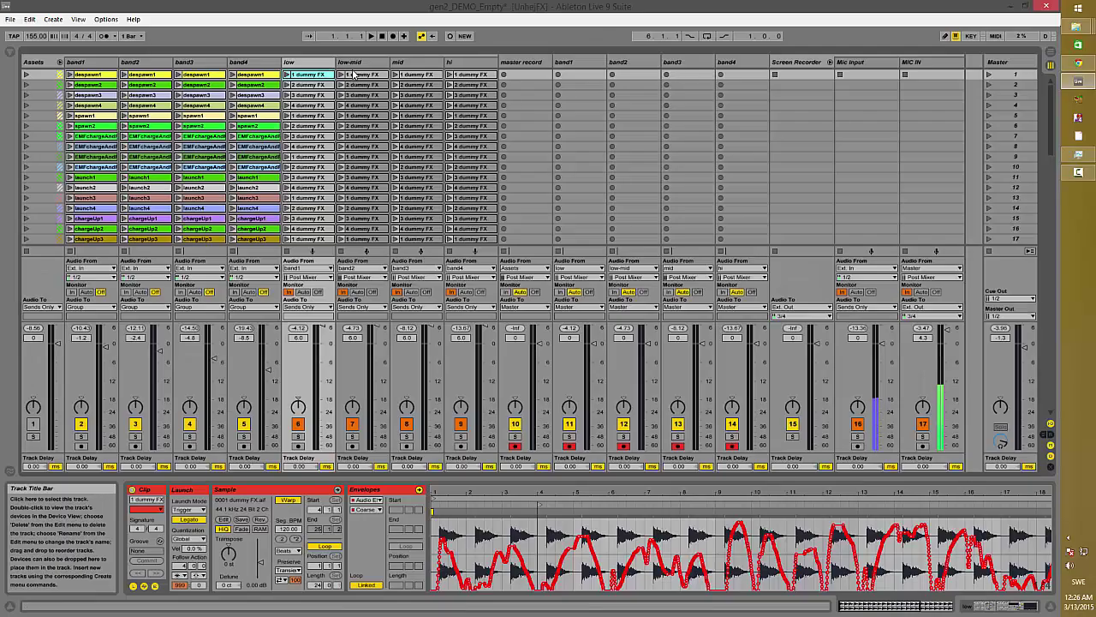
# View the low track's first 1 dummy FX clip again, and look through the session's clip rows down to crash7
pyautogui.click(367, 75)
pyautogui.click(314, 75)
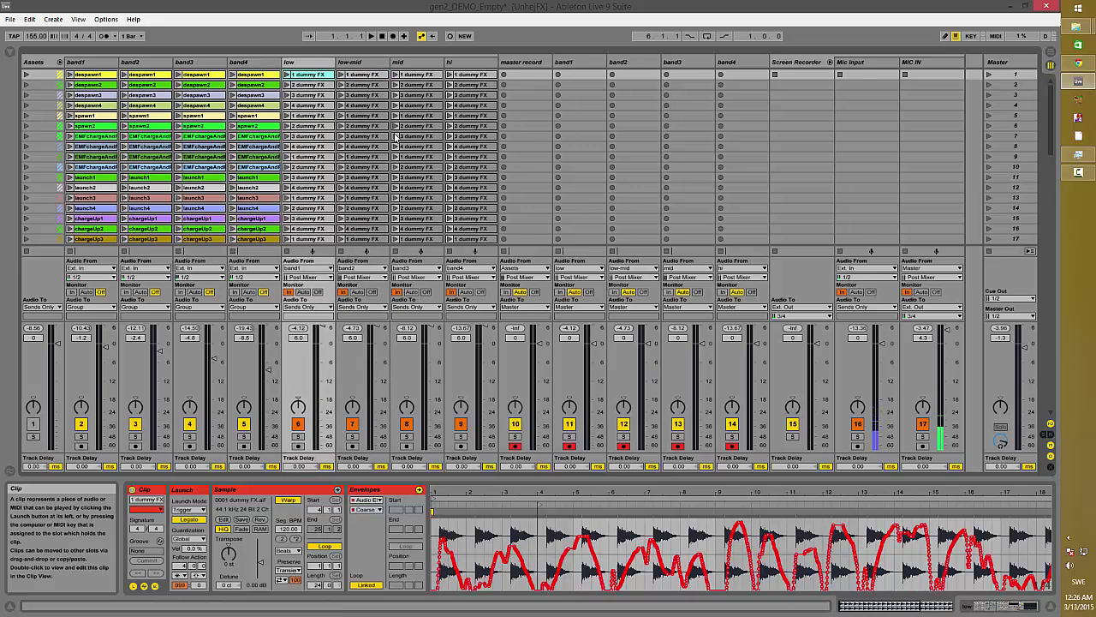
pyautogui.scroll(-6, 396, 150)
pyautogui.scroll(-4, 411, 165)
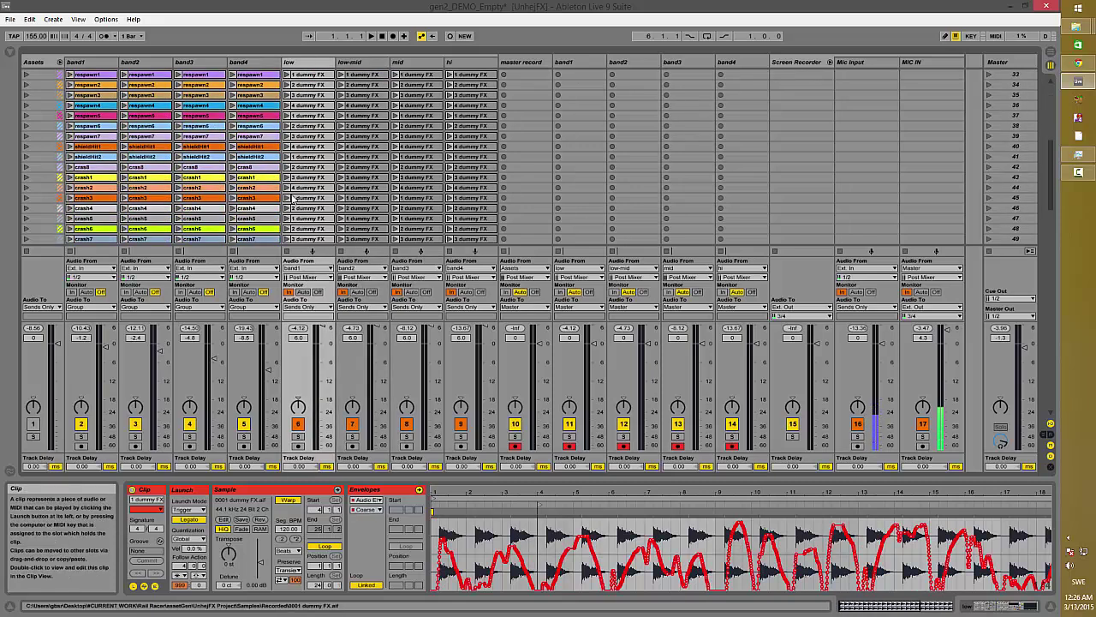
pyautogui.scroll(8, 437, 98)
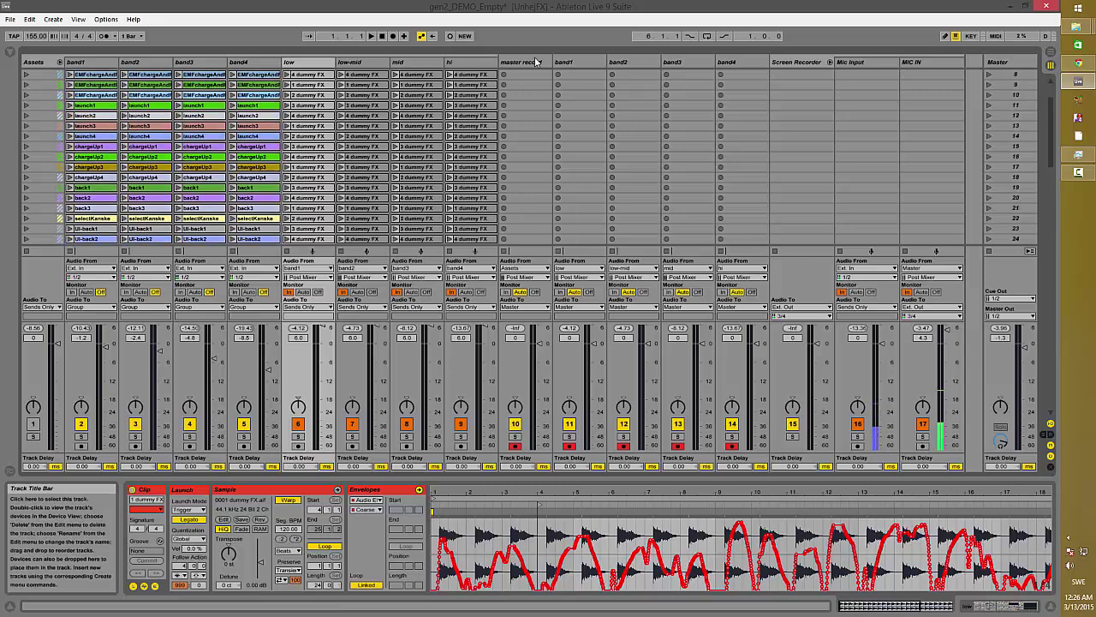
# Examine the master record and band1 to band4 recording tracks, their empty clip slots, and the UI-back1 clip on the band4 source track
pyautogui.click(591, 62)
pyautogui.keyDown('shift'); pyautogui.click(686, 110); pyautogui.keyUp('shift')
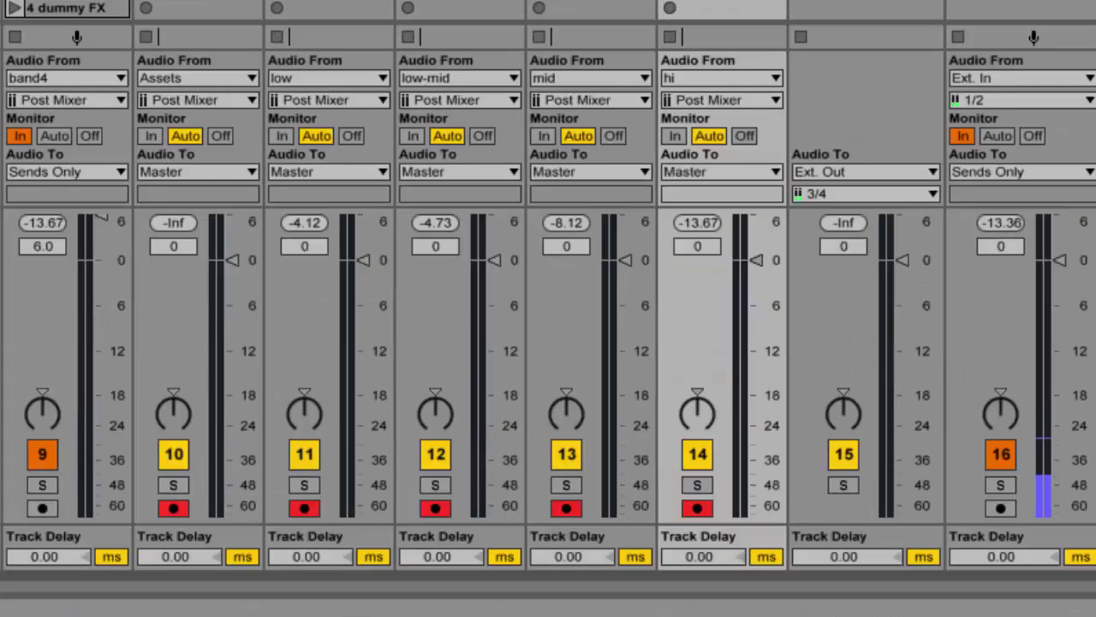
pyautogui.click(577, 124)
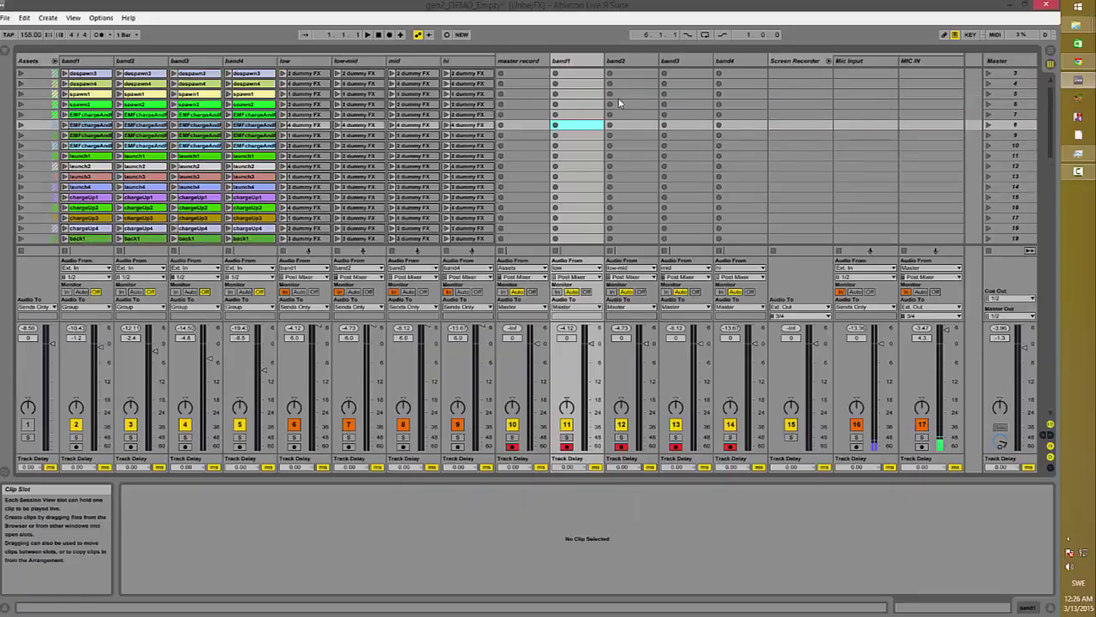
pyautogui.scroll(2, 618, 104)
pyautogui.scroll(-7, 600, 107)
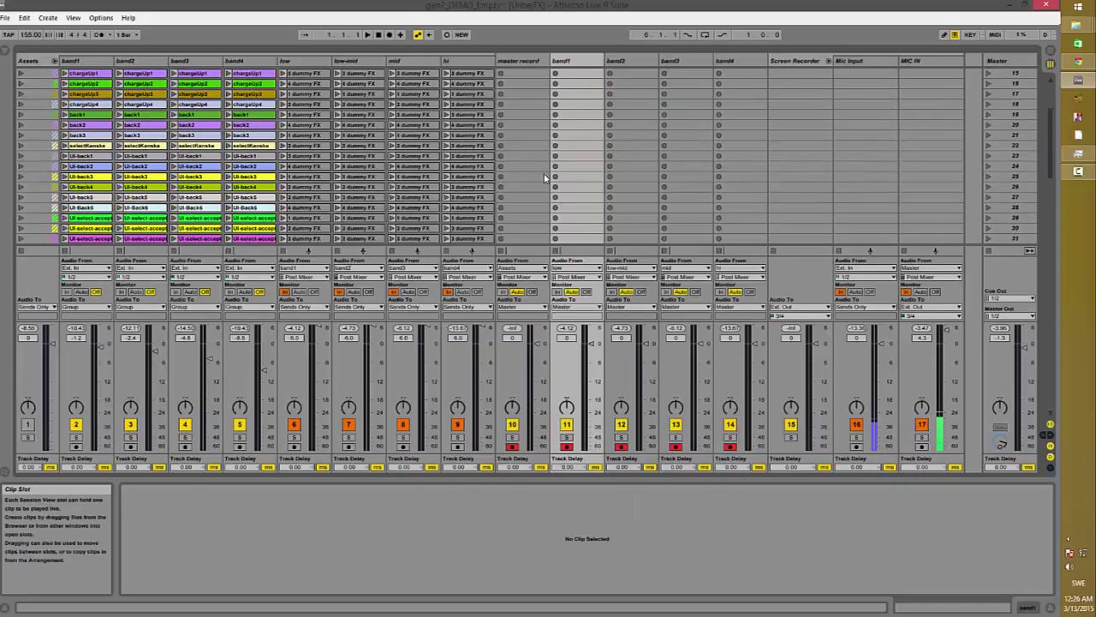
pyautogui.click(248, 156)
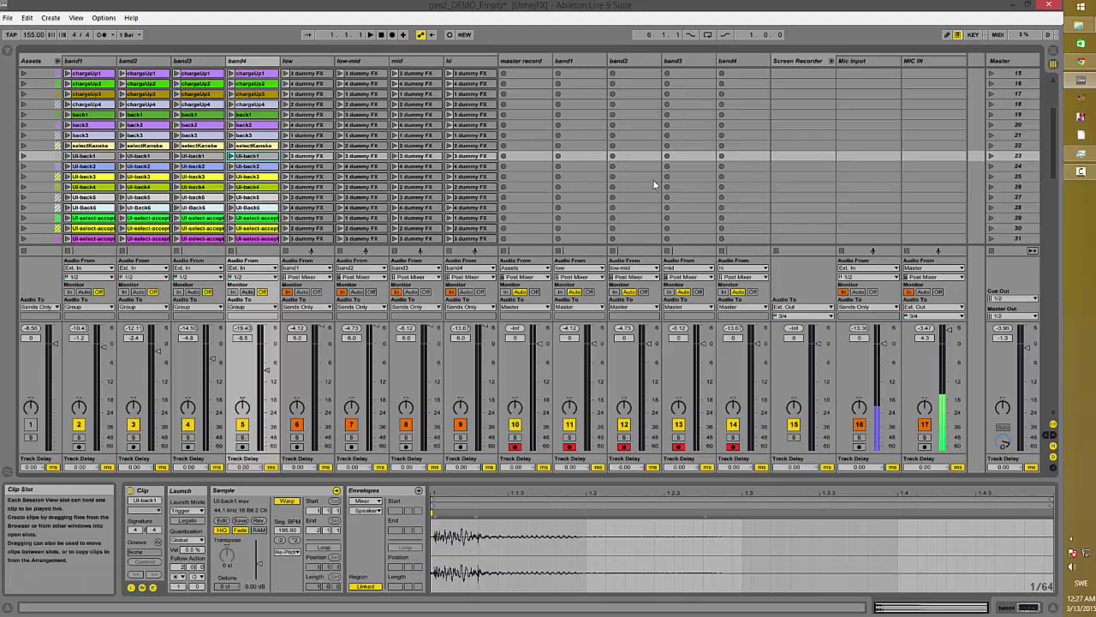
pyautogui.click(523, 62)
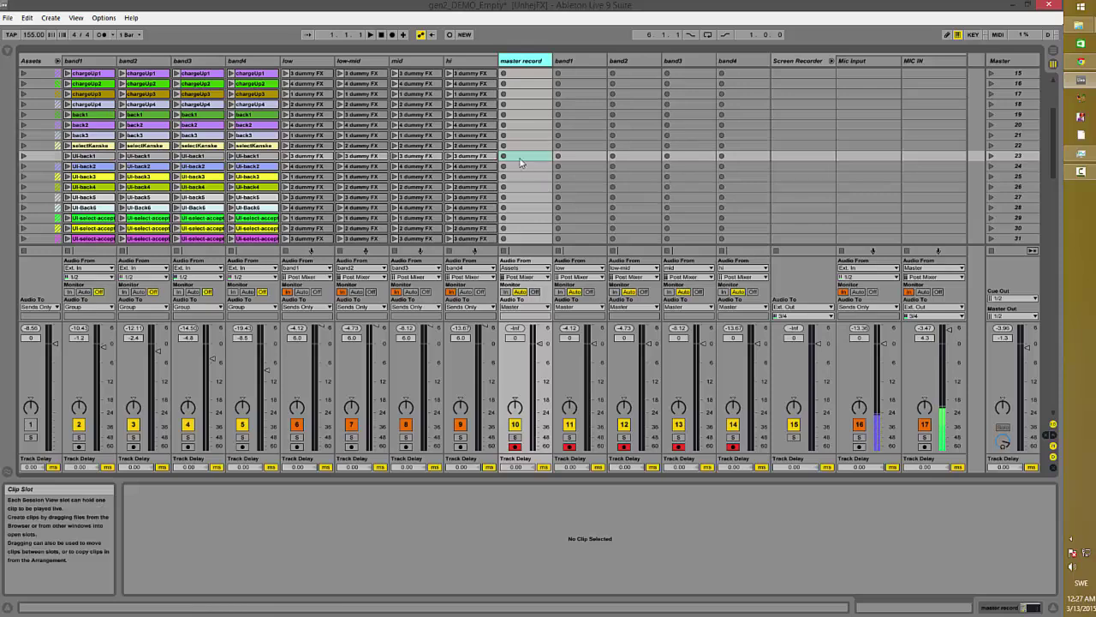
# Start recording into the arrangement and launch scene 23 so the samples and dummy FX clips play
pyautogui.press('Tab')
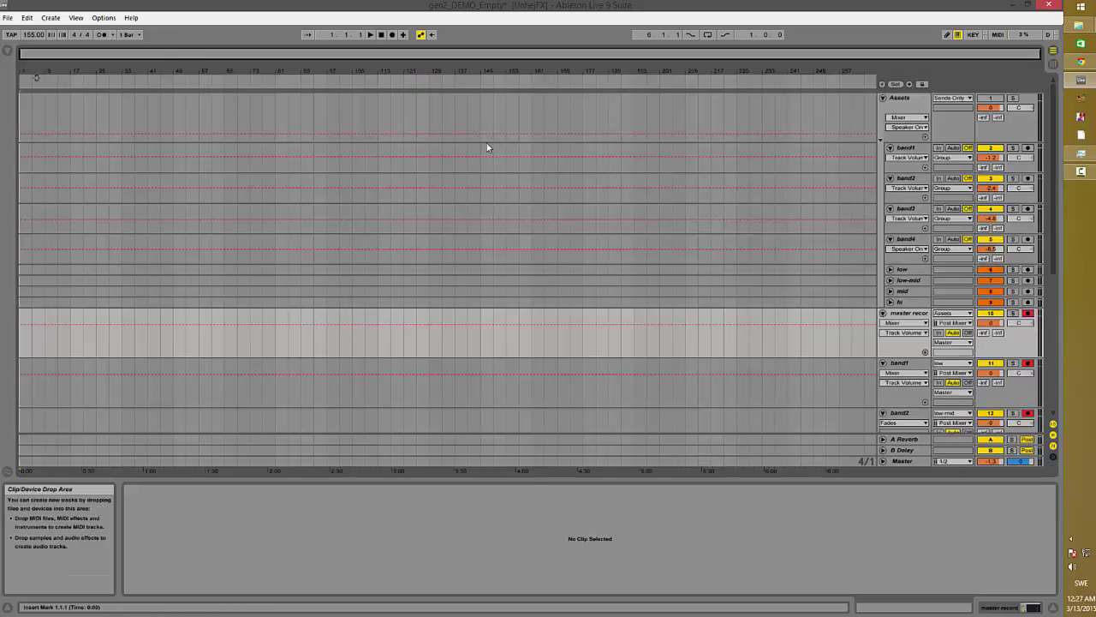
pyautogui.click(392, 35)
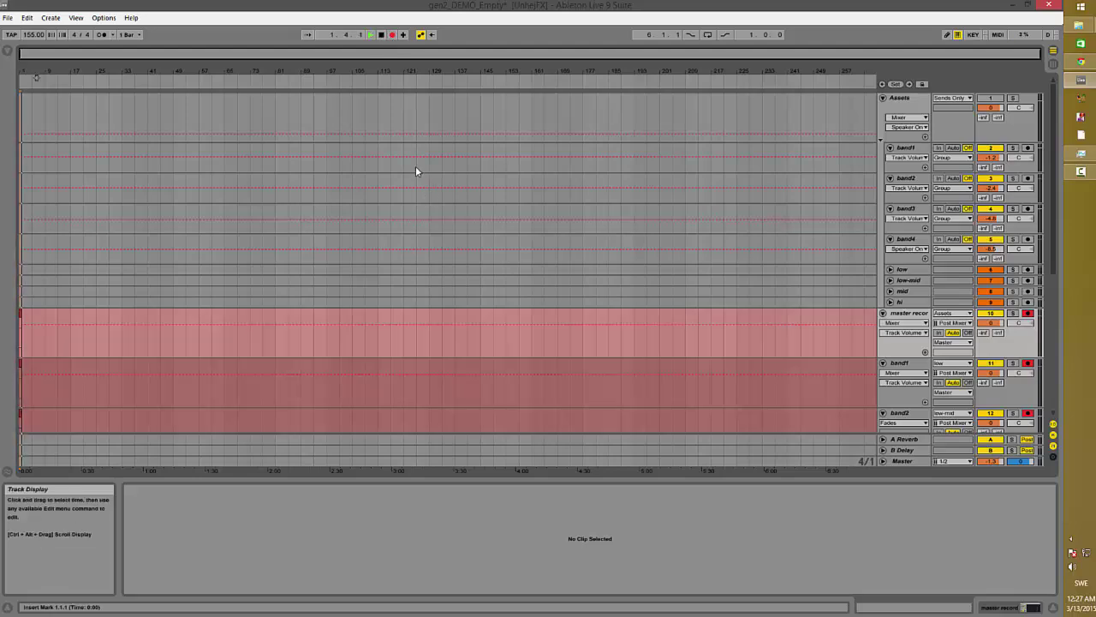
pyautogui.press('Tab')
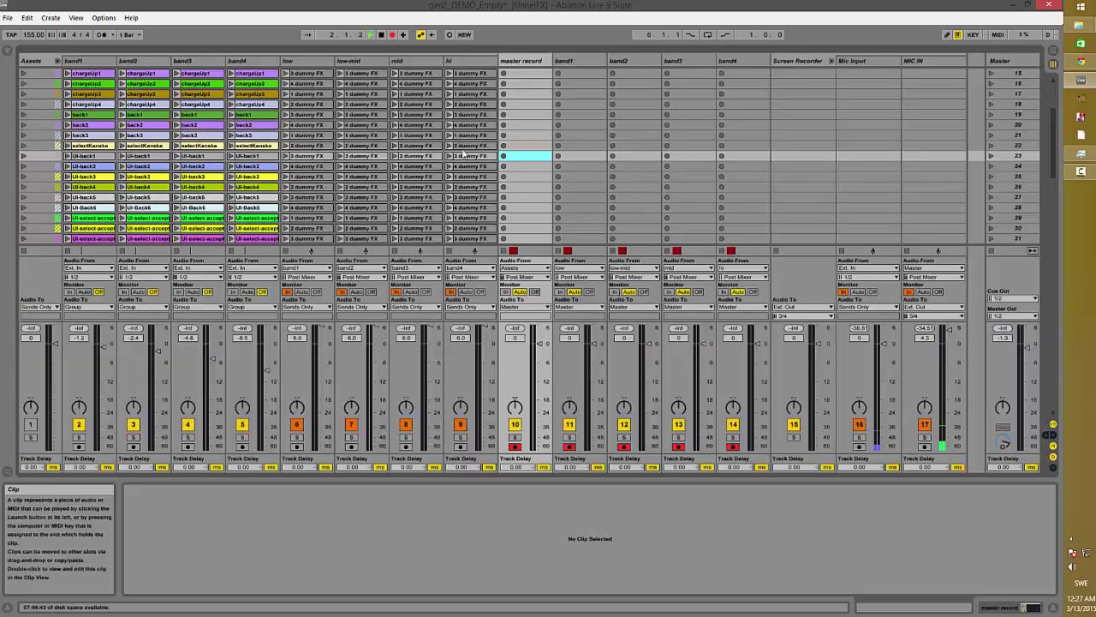
pyautogui.click(993, 156)
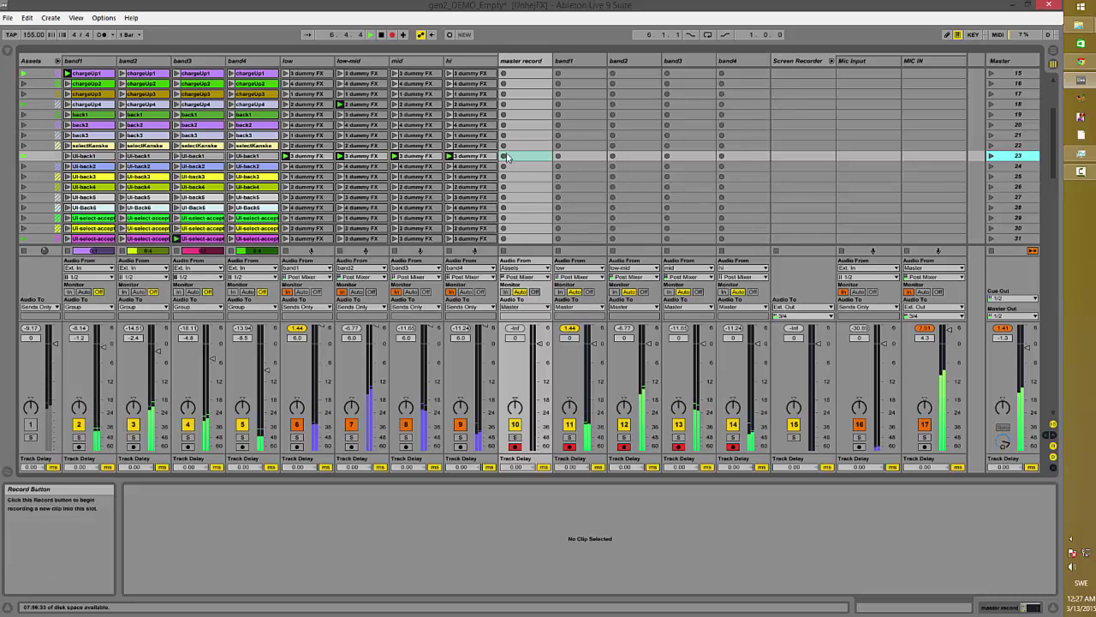
pyautogui.scroll(7, 576, 144)
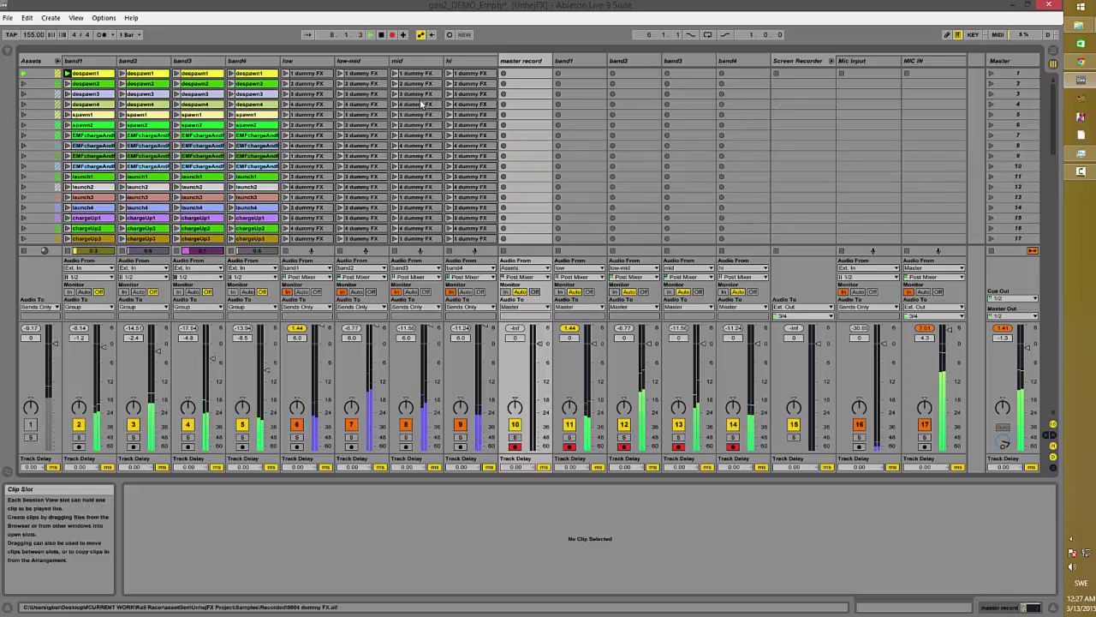
# View the low track's playing dummy clip and effect chain, and the MIC IN track's devices
pyautogui.click(304, 61)
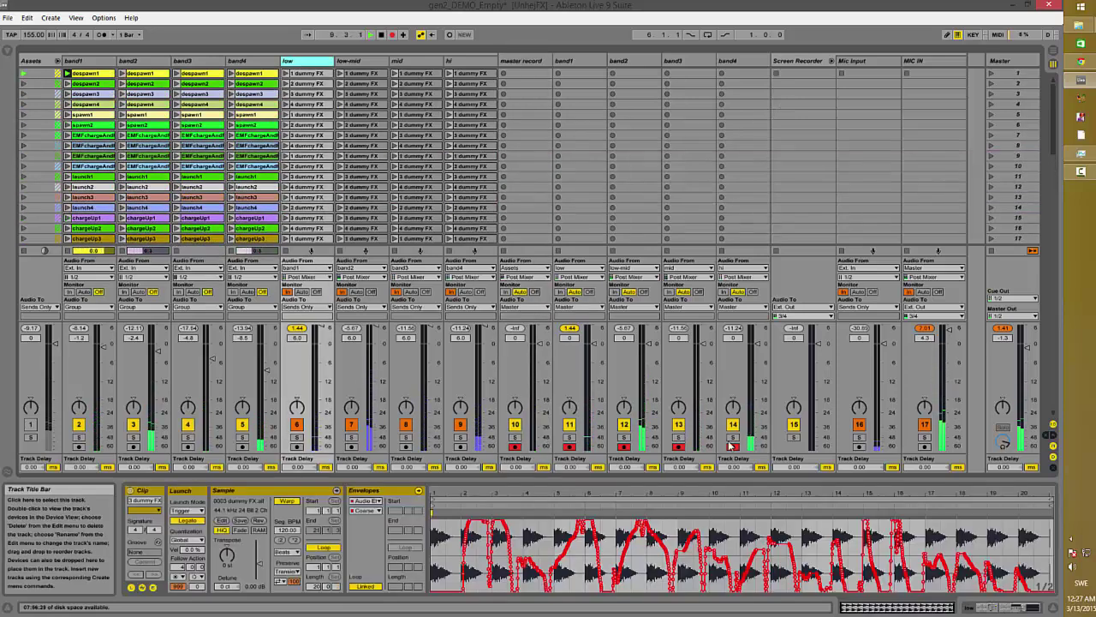
pyautogui.click(972, 607)
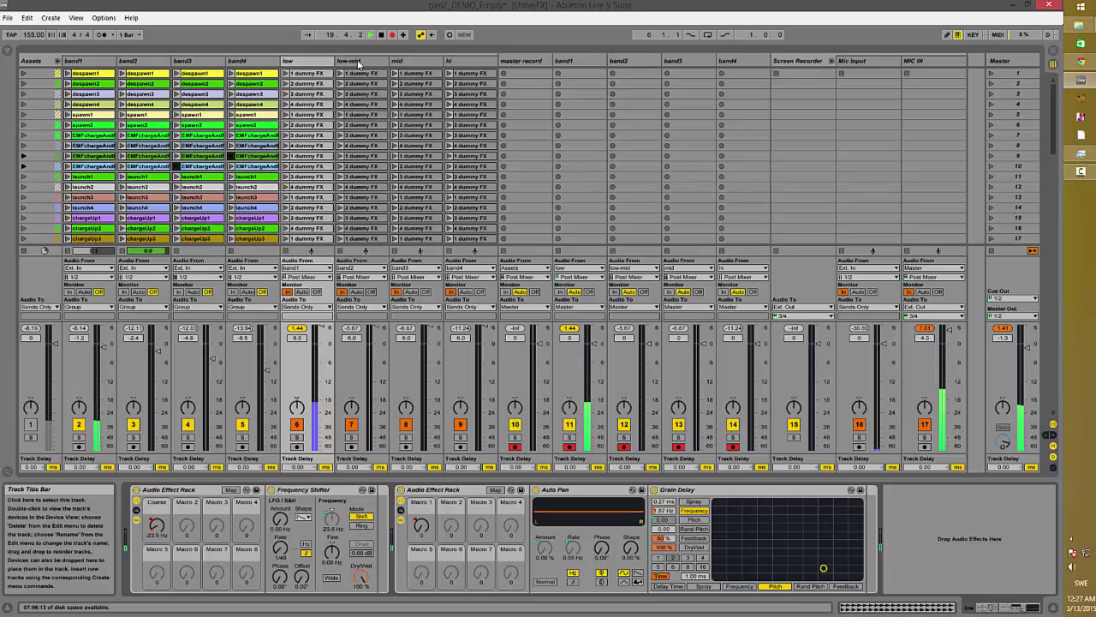
pyautogui.click(923, 61)
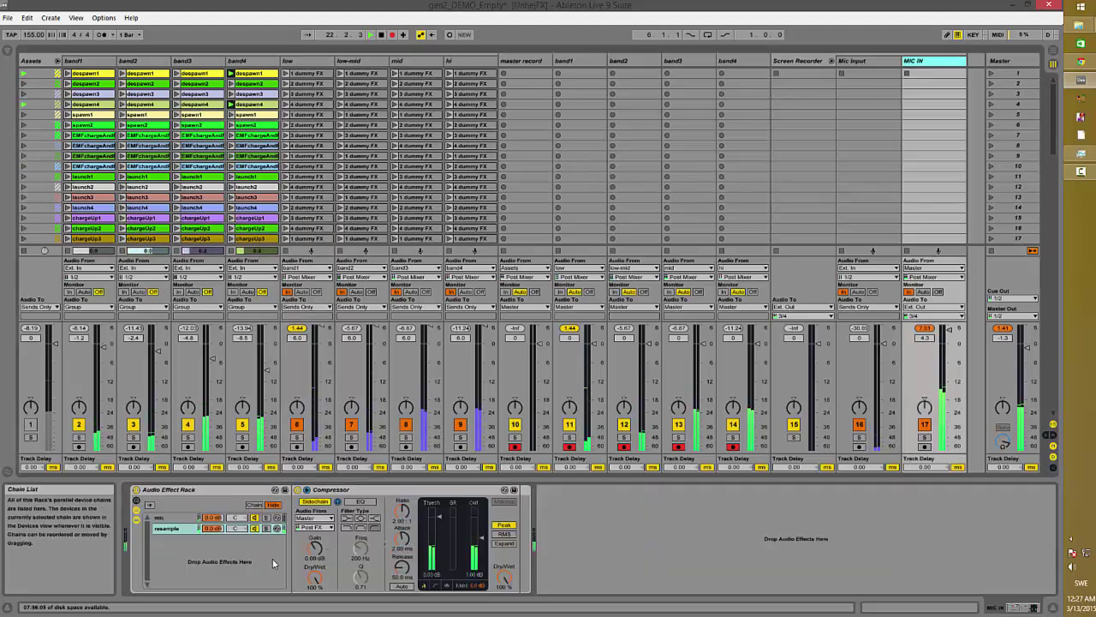
pyautogui.click(472, 580)
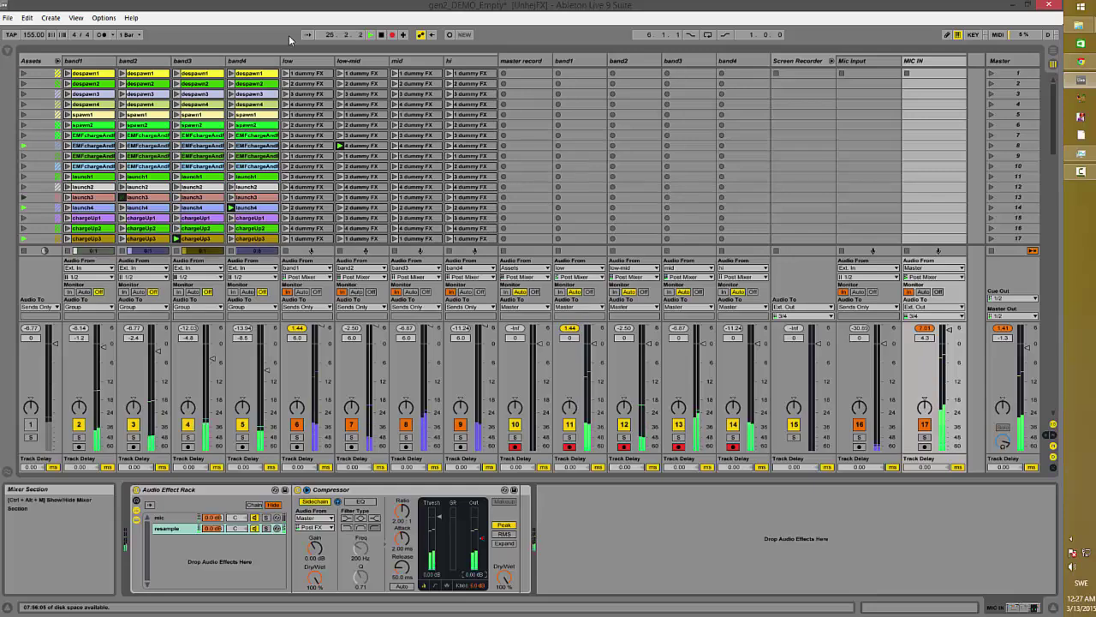
# Set the volume of the low, low-mid, mid and hi tracks together to -1.1 dB
pyautogui.click(298, 62)
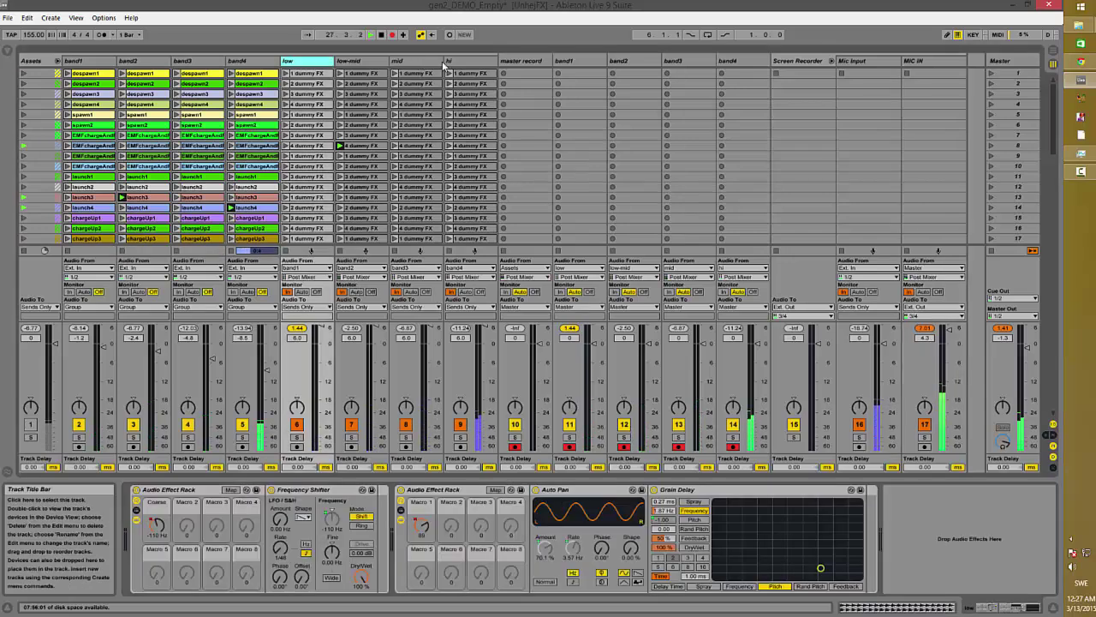
pyautogui.keyDown('shift'); pyautogui.click(466, 62); pyautogui.keyUp('shift')
pyautogui.moveTo(484, 326); pyautogui.dragTo(485, 332)
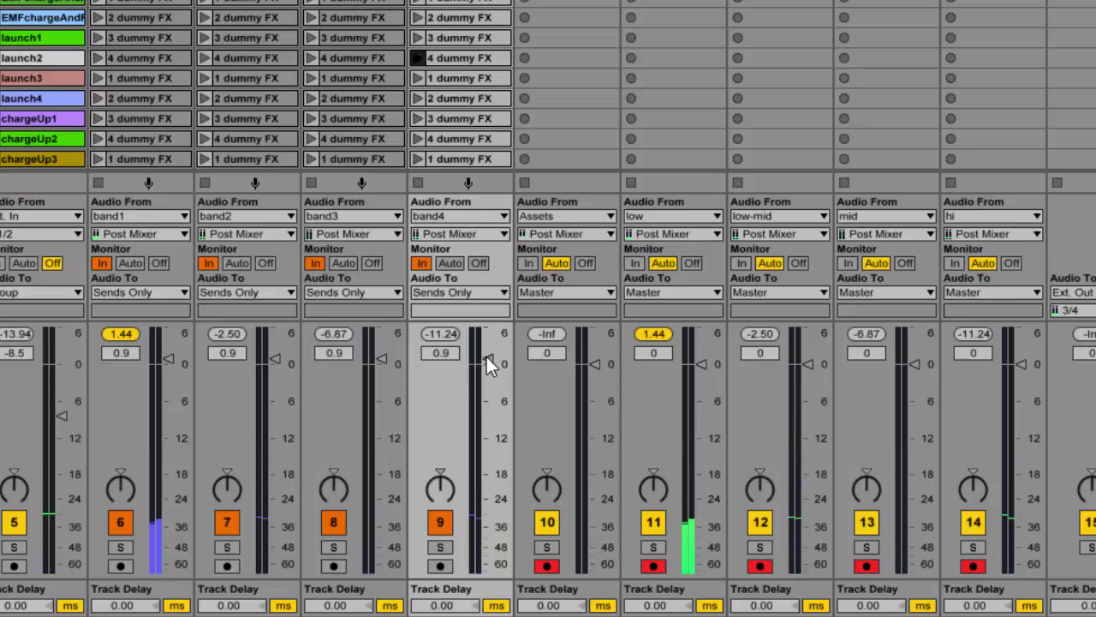
pyautogui.moveTo(488, 358); pyautogui.dragTo(487, 370)
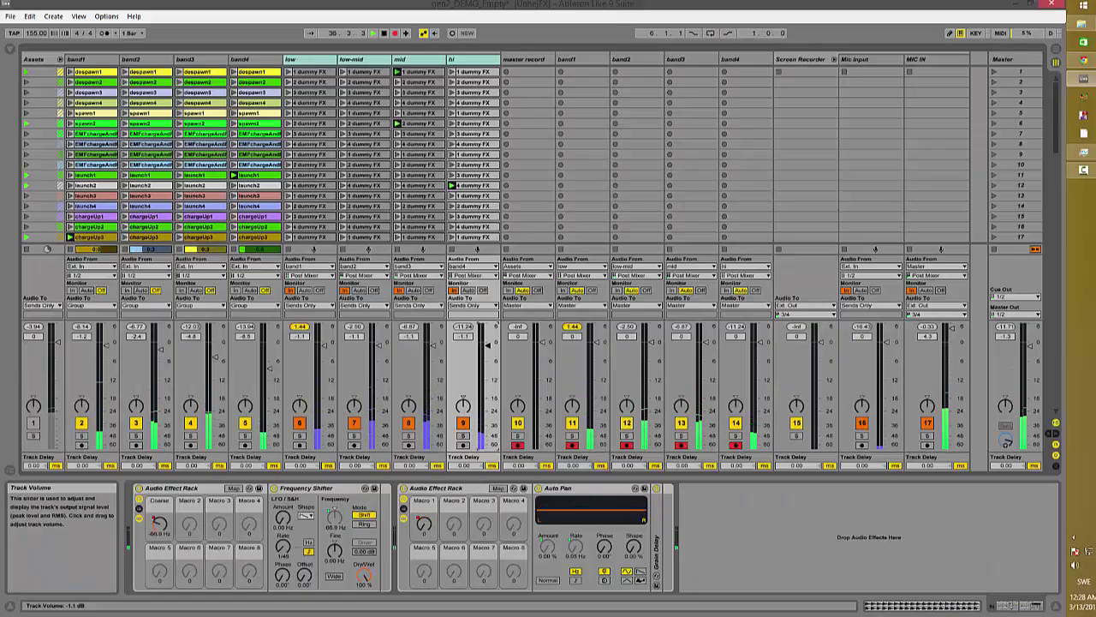
# Stop the arrangement recording and solo all the tracks from master record through MIC IN
pyautogui.press('Tab')
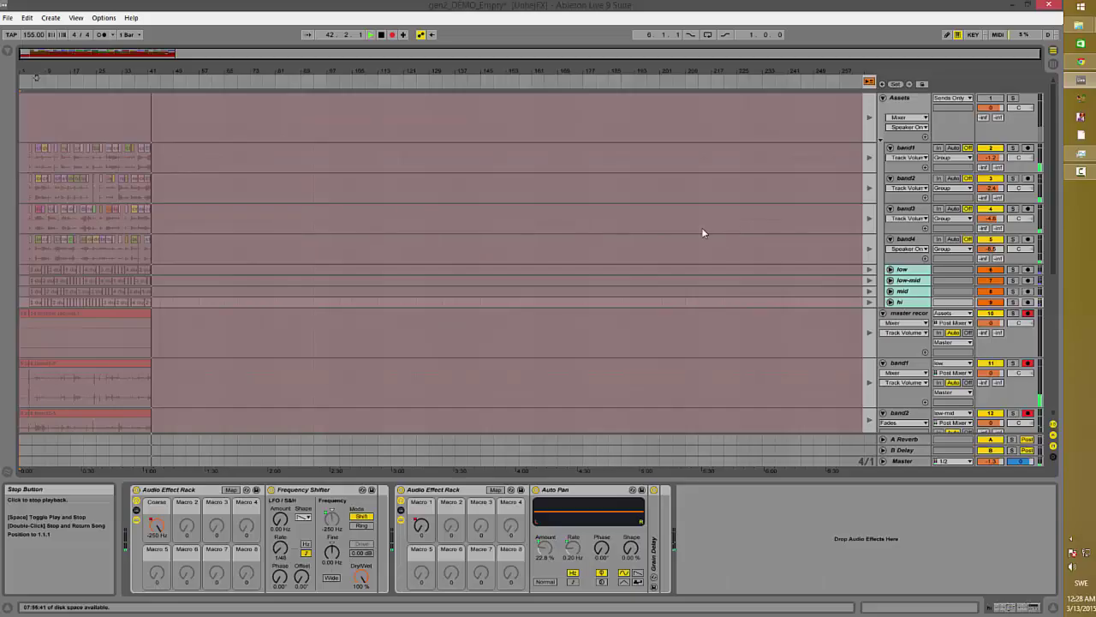
pyautogui.press('Tab')
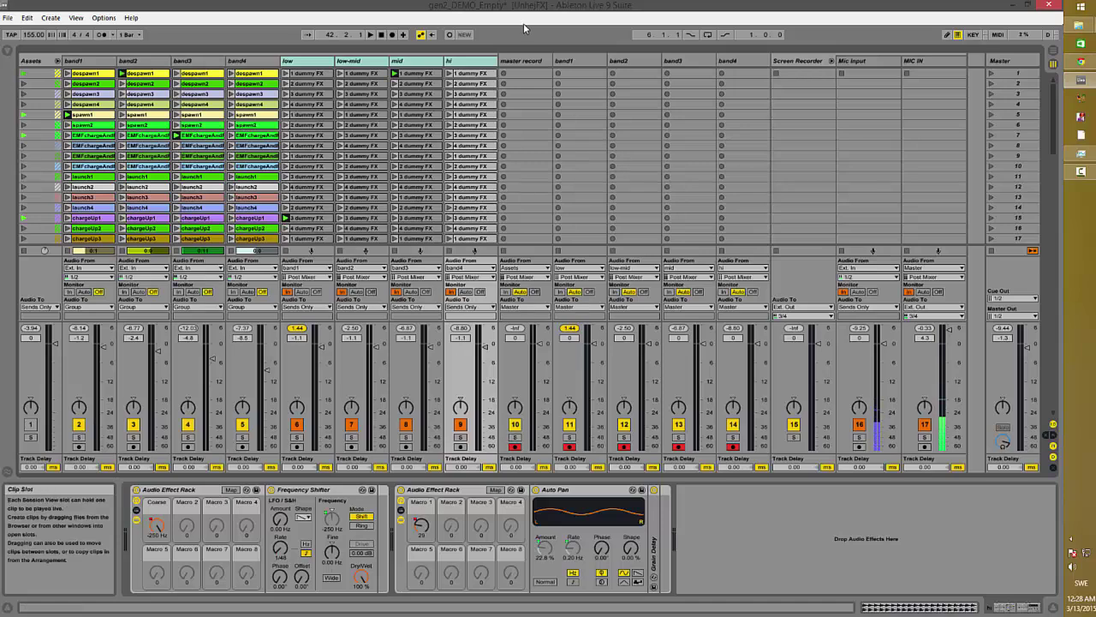
pyautogui.click(524, 61)
pyautogui.keyDown('shift'); pyautogui.click(735, 58); pyautogui.keyUp('shift')
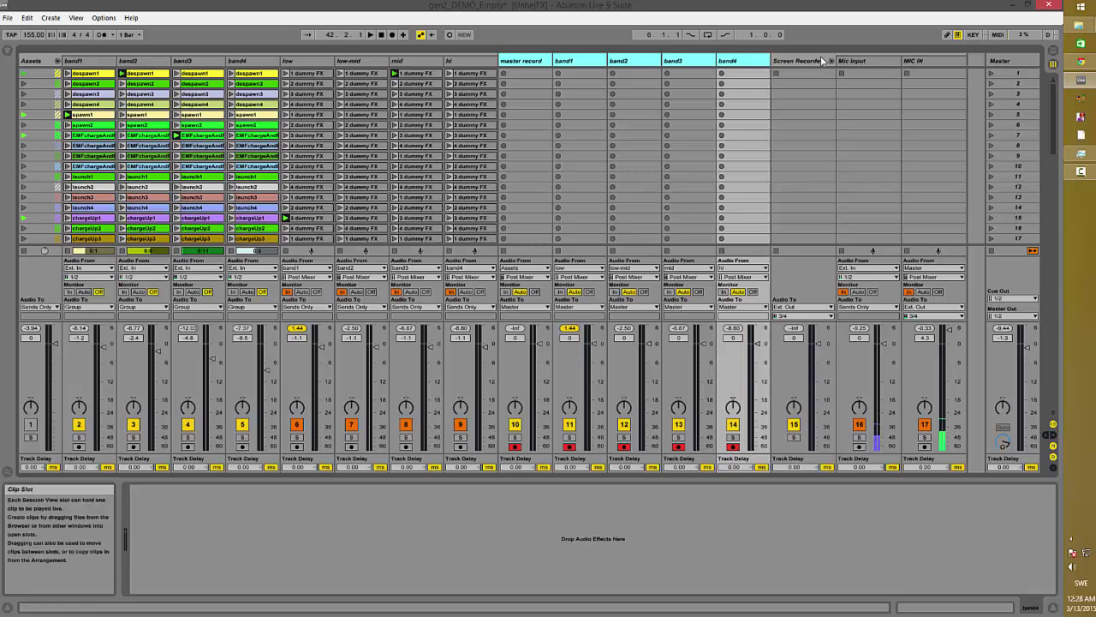
pyautogui.keyDown('shift'); pyautogui.click(935, 61); pyautogui.keyUp('shift')
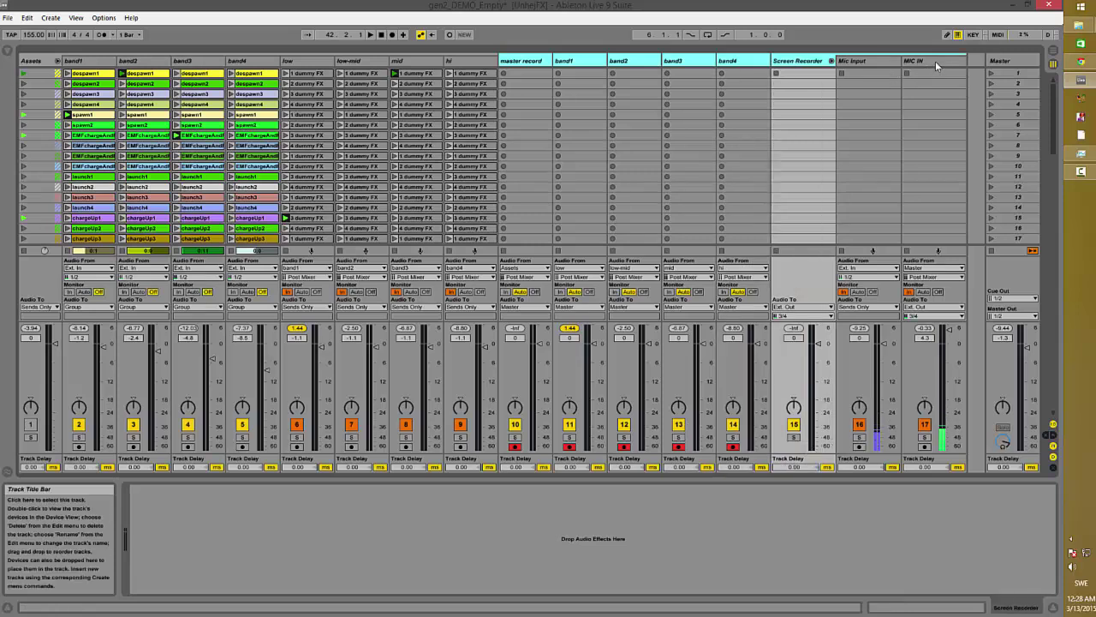
pyautogui.click(859, 437)
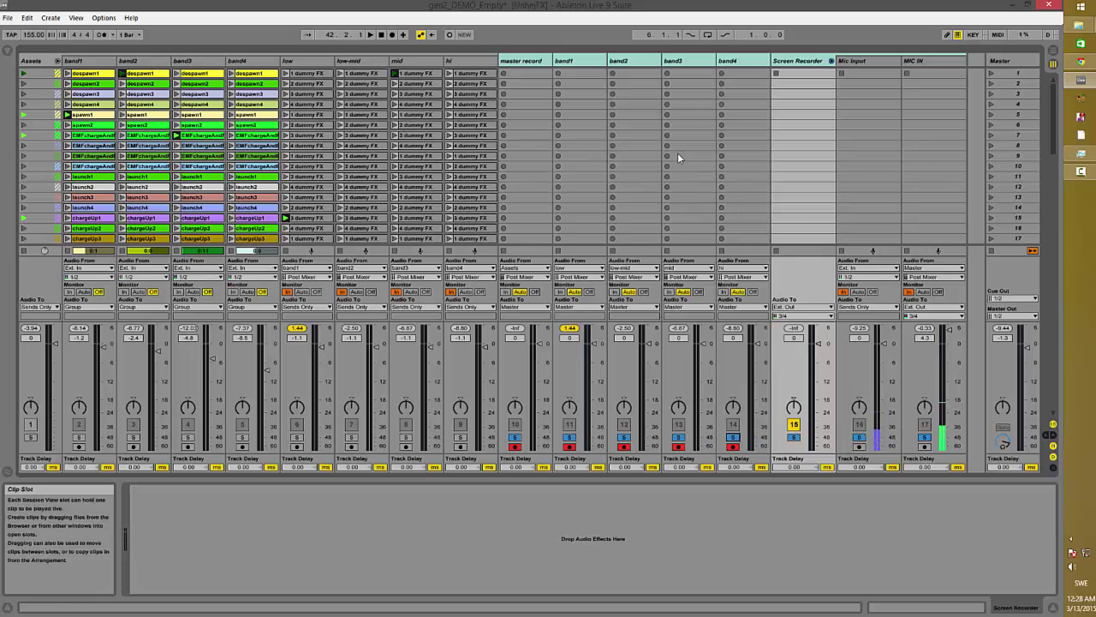
# Examine the recorded clips on the master record and band1 to band4 tracks in the arrangement, along with the master record track's Spectrum device
pyautogui.press('Tab')
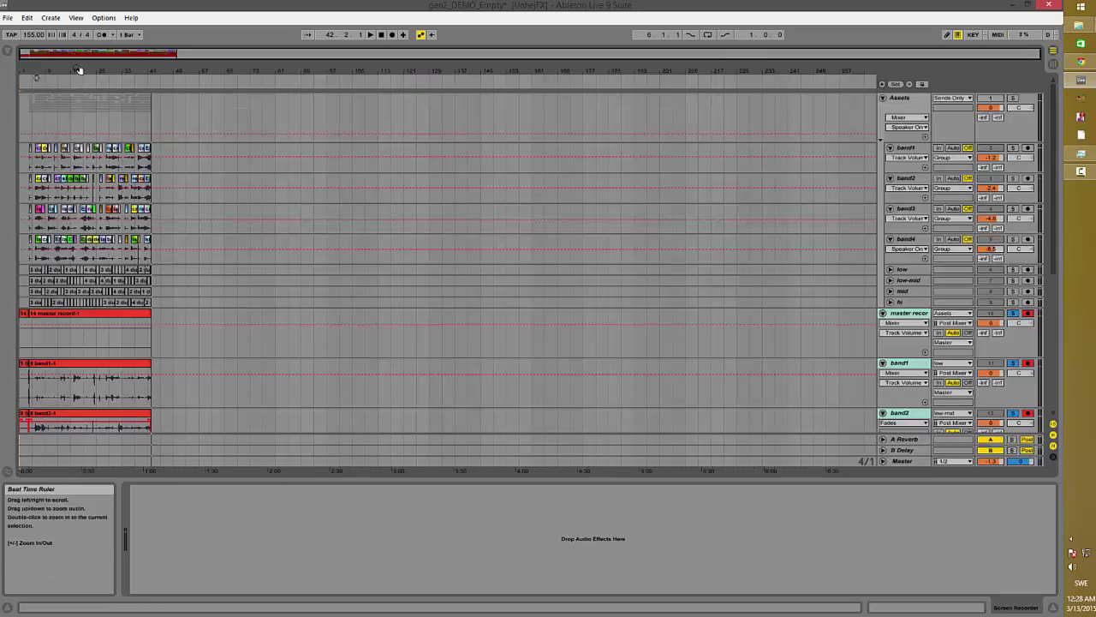
pyautogui.moveTo(80, 71); pyautogui.dragTo(282, 69)
pyautogui.scroll(-5, 277, 318)
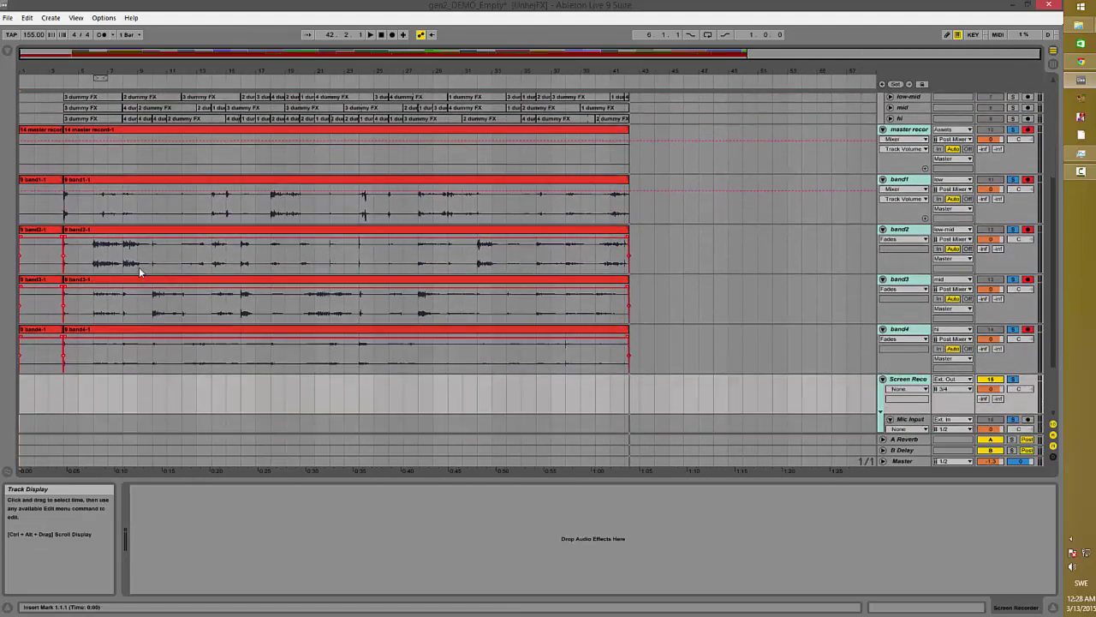
pyautogui.scroll(2, 58, 179)
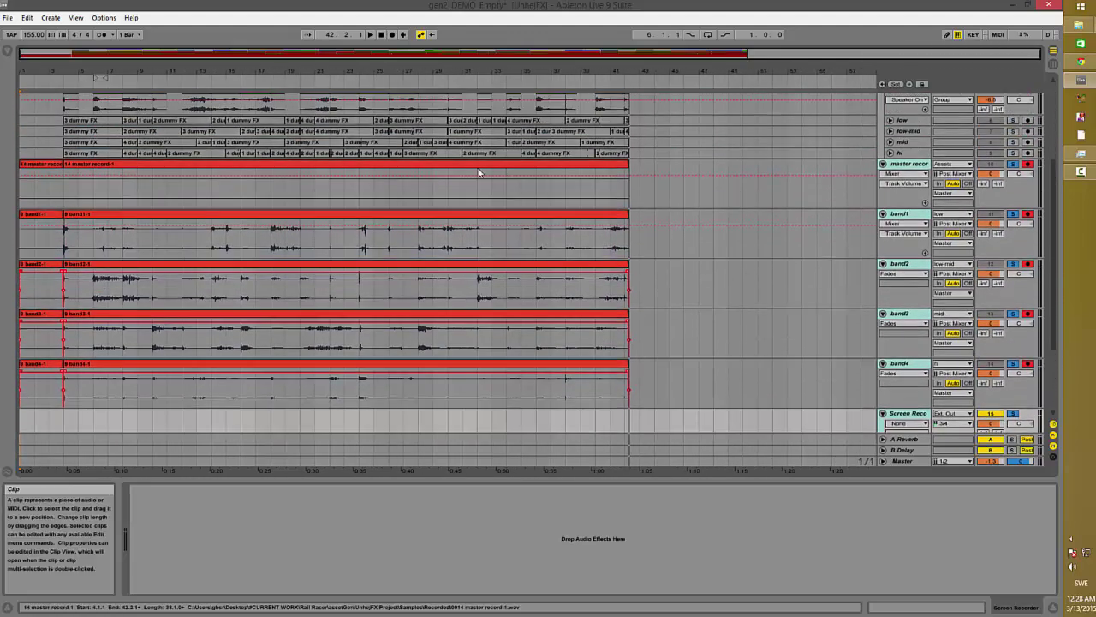
pyautogui.click(906, 167)
pyautogui.press('Tab')
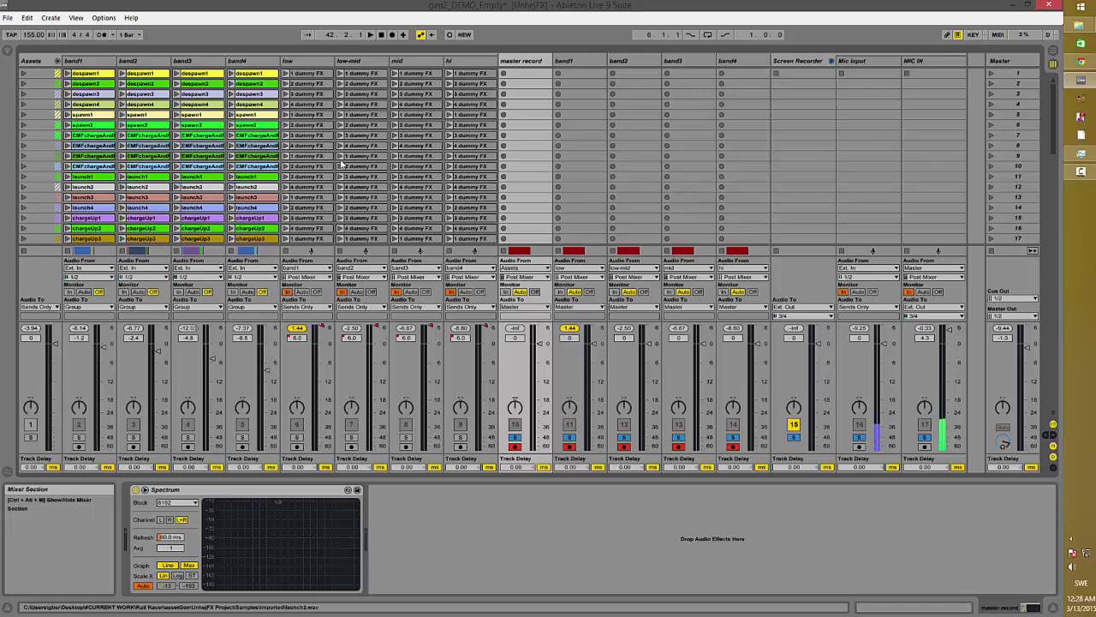
pyautogui.press('Tab')
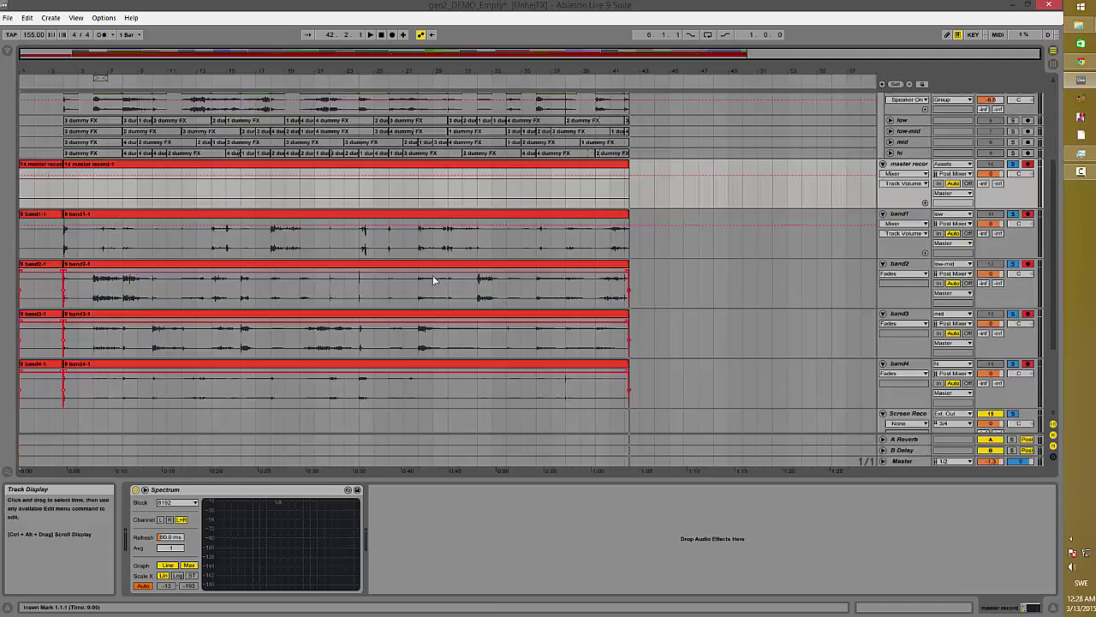
# Audition the recording from 4.1.1, set a one-bar loop there, and split the clips at the loop's edges
pyautogui.click(63, 243)
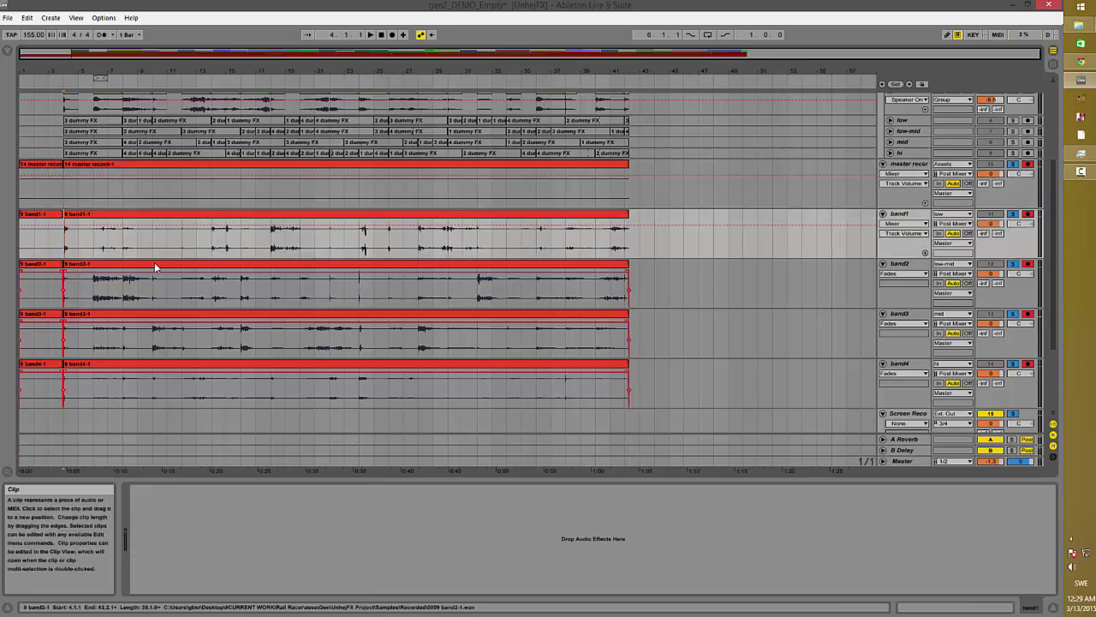
pyautogui.moveTo(82, 68); pyautogui.dragTo(163, 205)
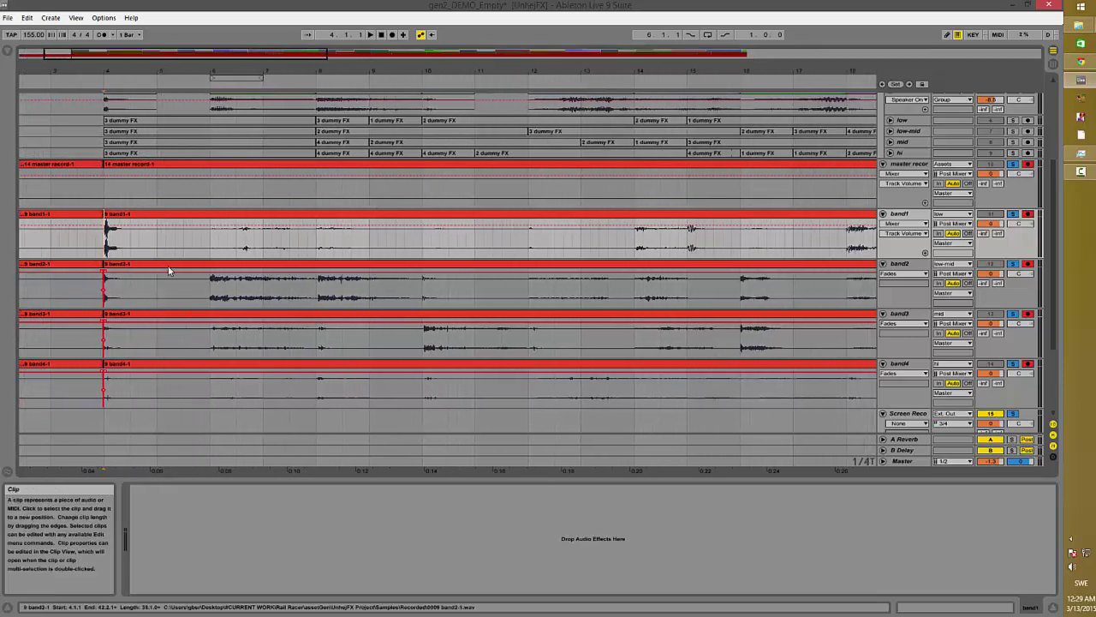
pyautogui.press('space')
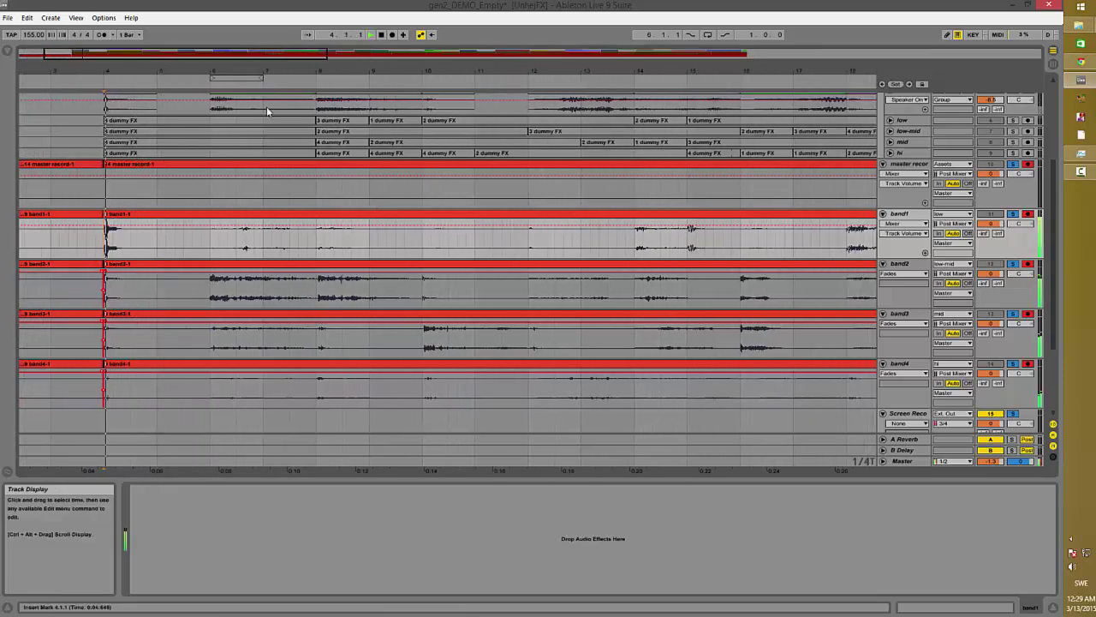
pyautogui.moveTo(229, 77); pyautogui.dragTo(124, 76)
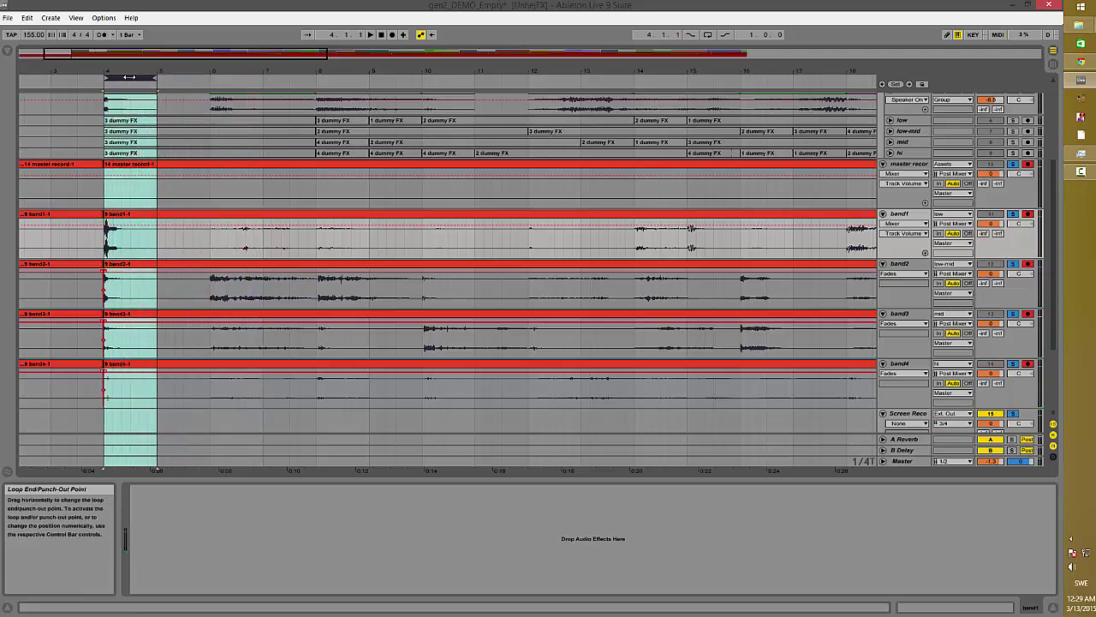
pyautogui.hotkey('ctrl', 'e')
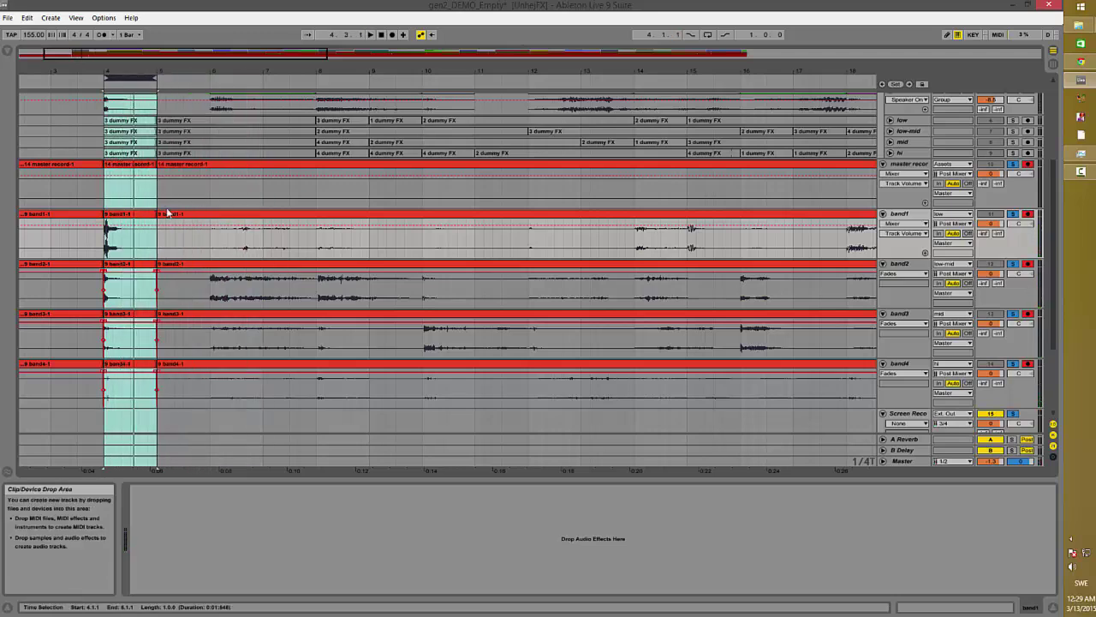
# Audition the recording from bar 6, and split the clips at bar 6 using a two-bar loop starting at 4.1.1
pyautogui.press('Up')
pyautogui.press('space')
pyautogui.press('space')
pyautogui.press('Up')
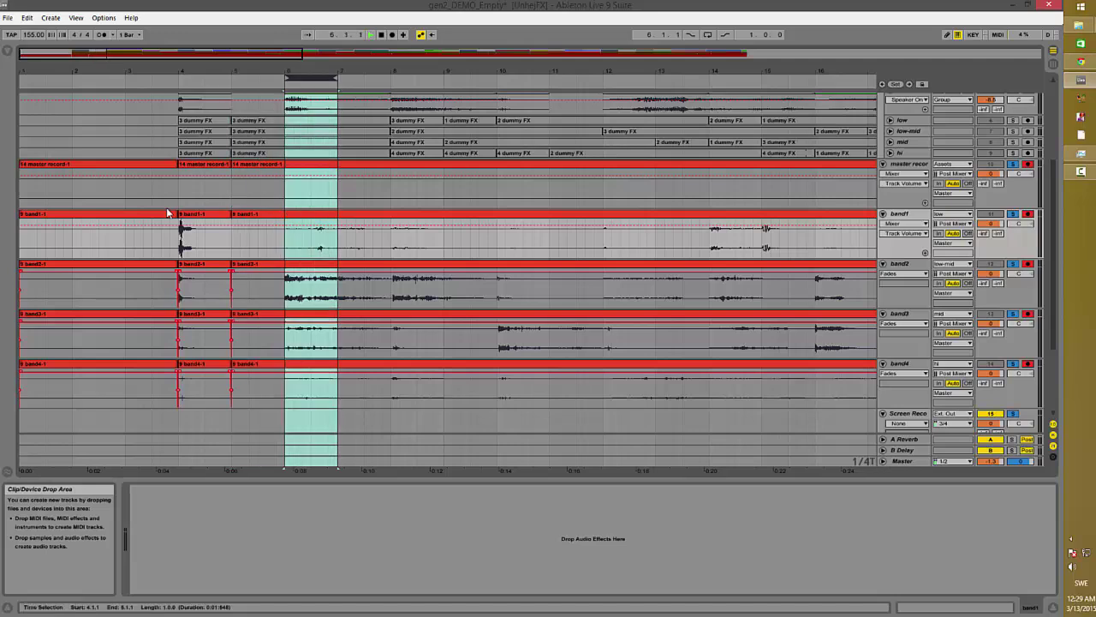
pyautogui.press('space')
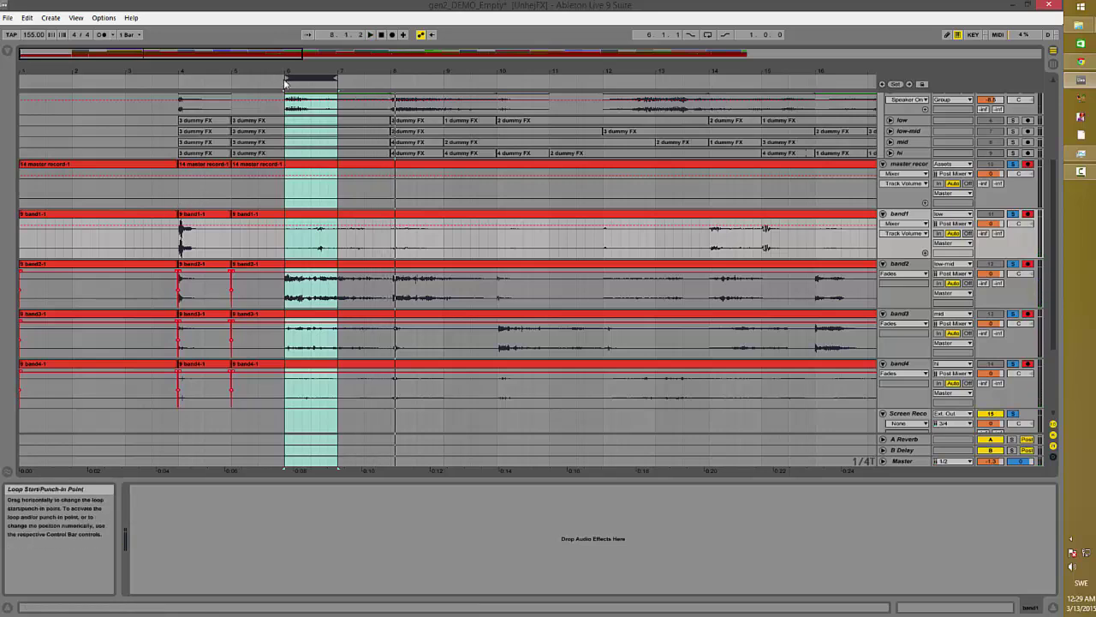
pyautogui.moveTo(288, 79); pyautogui.dragTo(204, 79)
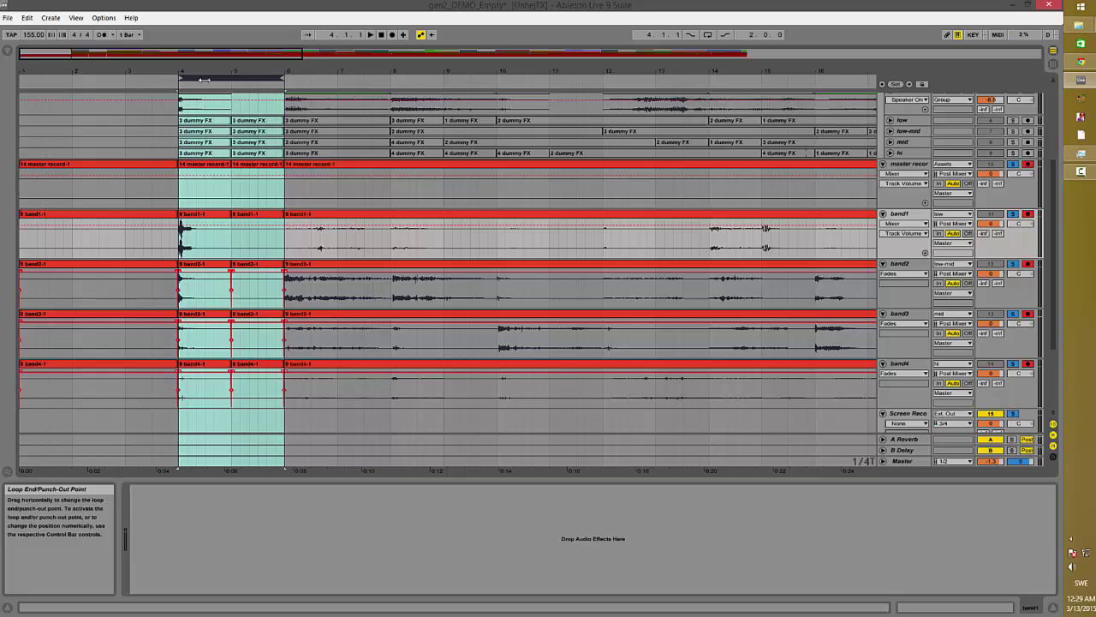
# Move the two-bar loop along the arrangement to 40.1.1, splitting the recorded clips at its edges every two bars
pyautogui.press('Up')
pyautogui.press('space')
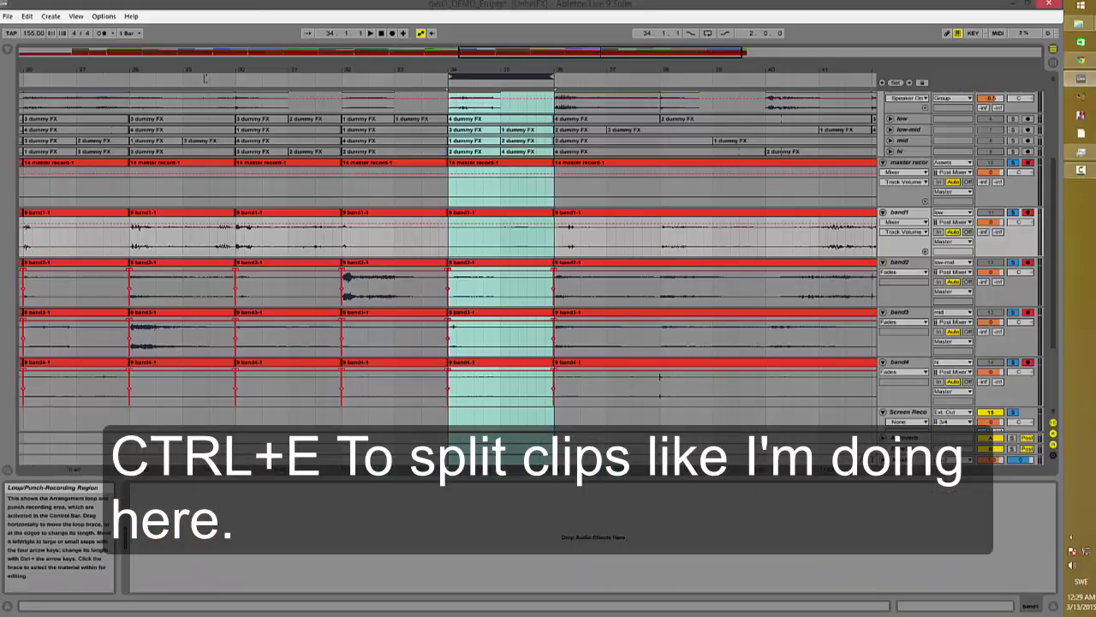
pyautogui.press('Up')
pyautogui.hotkey('ctrl', 'e')
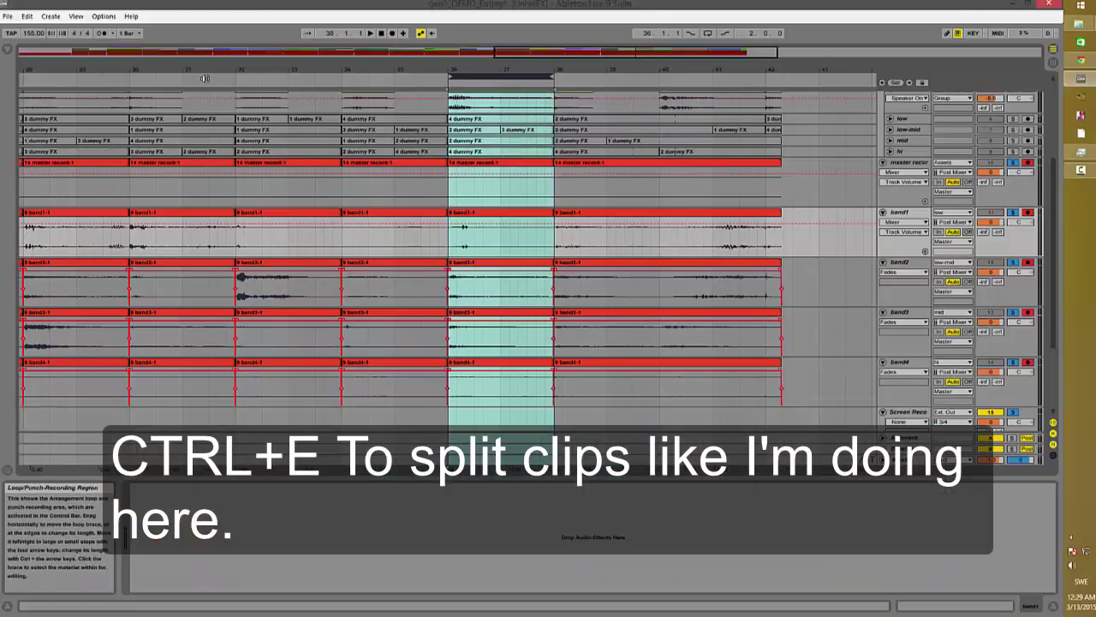
pyautogui.press('Up')
pyautogui.hotkey('ctrl', 'e')
pyautogui.press('Up')
pyautogui.hotkey('ctrl', 'e')
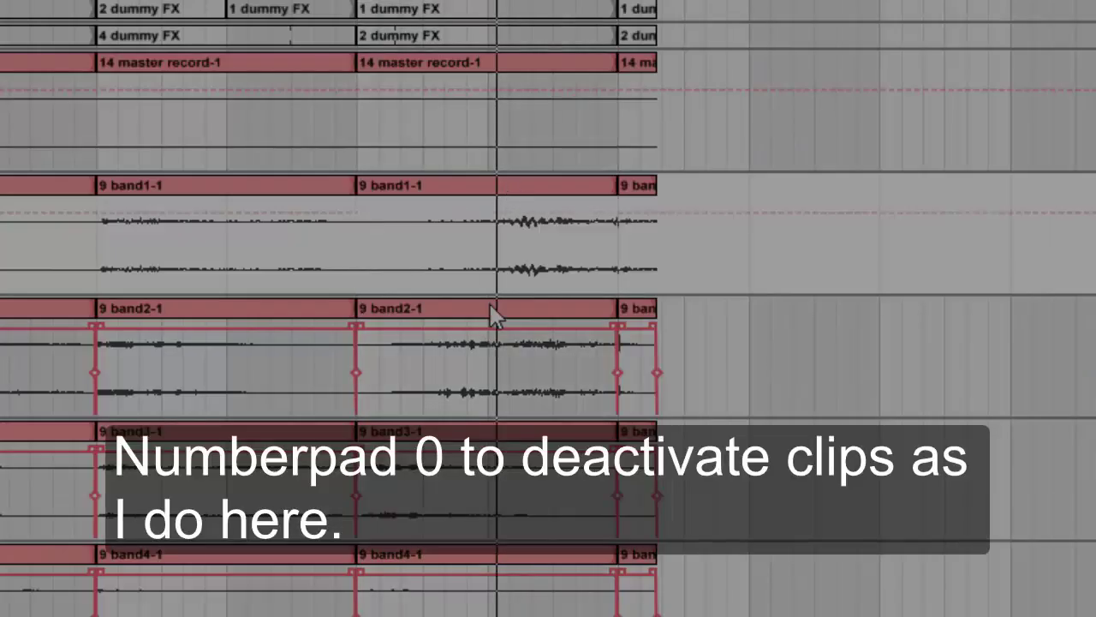
# Deactivate the band2 and band3 clips in the two-bar section starting at bar 40
pyautogui.click(490, 304)
pyautogui.press('0')
pyautogui.click(488, 430)
pyautogui.press('0')
pyautogui.click(477, 190)
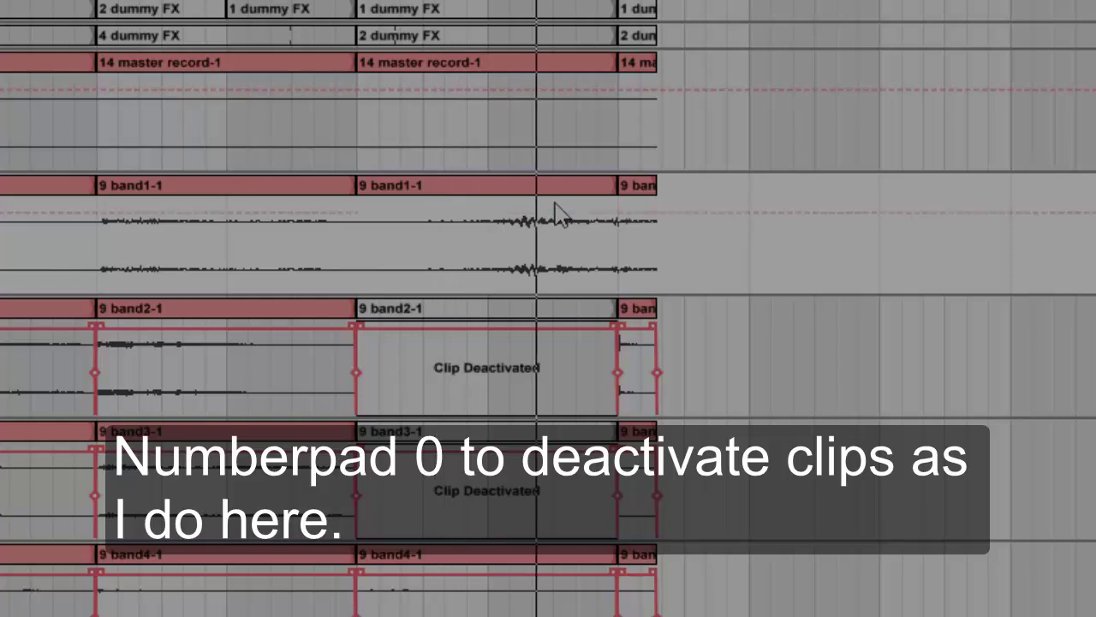
# Reactivate the band2 clip at bar 40, shorten its end, and give it a long fade-out
pyautogui.click(505, 317)
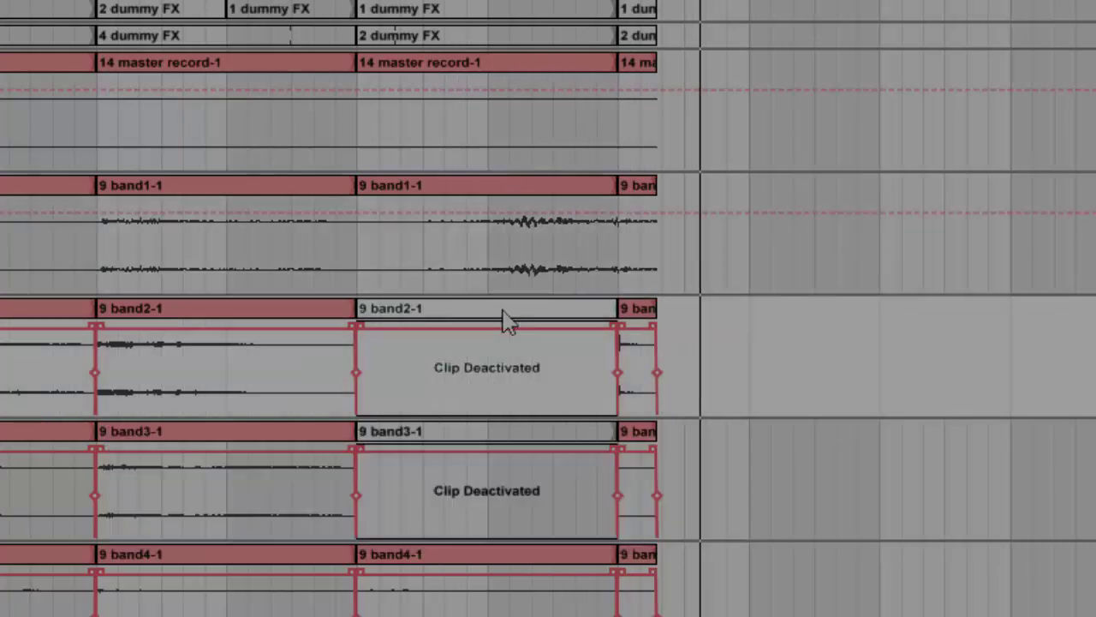
pyautogui.press('0')
pyautogui.moveTo(614, 310)
pyautogui.mouseDown()
pyautogui.moveTo(506, 311)
pyautogui.moveTo(529, 311)
pyautogui.mouseUp()
pyautogui.moveTo(528, 326); pyautogui.dragTo(448, 329)
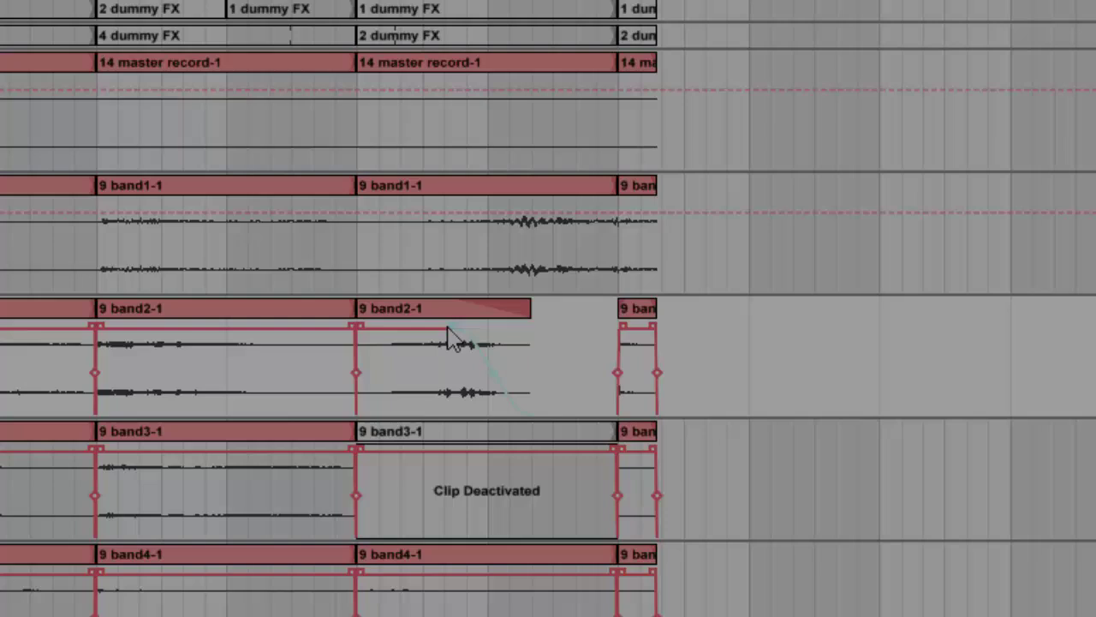
# Reactivate the band3 clip, trim it to run from 41.1.1 to 41.3.3, and fade it in and out
pyautogui.click(467, 440)
pyautogui.press('0')
pyautogui.moveTo(417, 429); pyautogui.dragTo(549, 428)
pyautogui.moveTo(746, 431); pyautogui.dragTo(575, 434)
pyautogui.moveTo(491, 450); pyautogui.dragTo(526, 450)
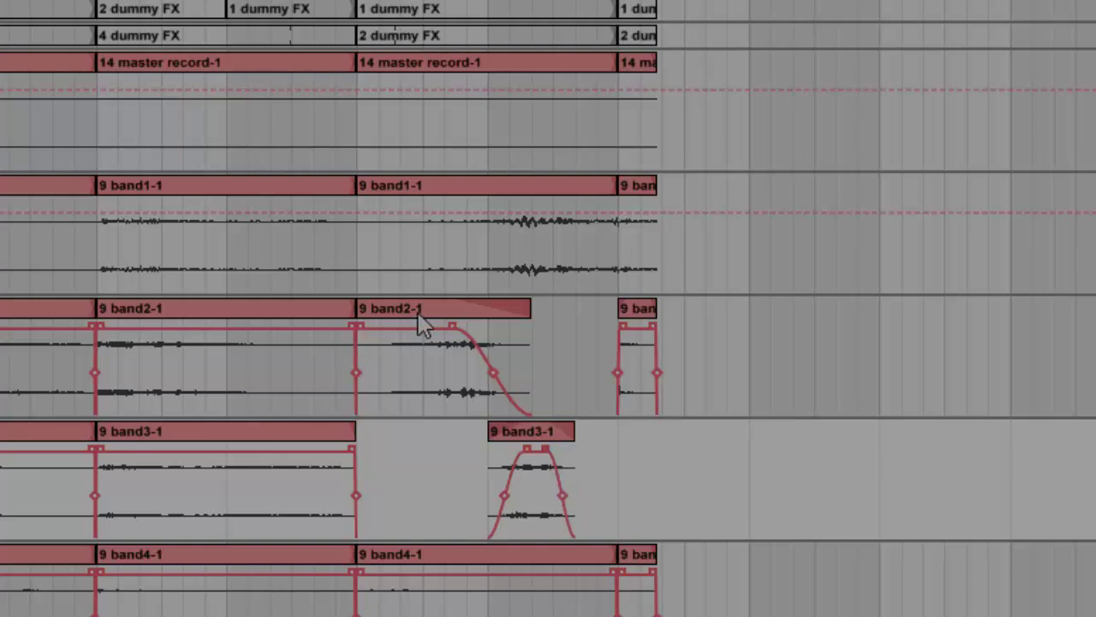
# Audition the edited clips from bar 40
pyautogui.click(418, 313)
pyautogui.press('space')
pyautogui.press('space')
# Move the trimmed band3 clip earlier to start at 40.4.4 and lengthen its end slightly, checking the result by playback
pyautogui.click(542, 431)
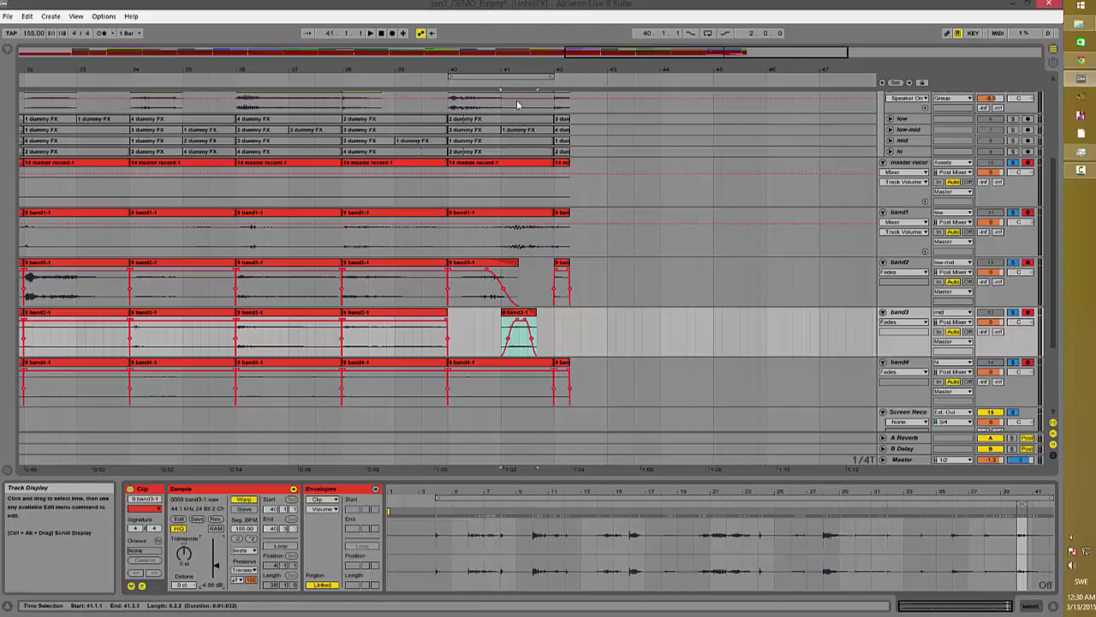
pyautogui.moveTo(522, 68); pyautogui.dragTo(521, 115)
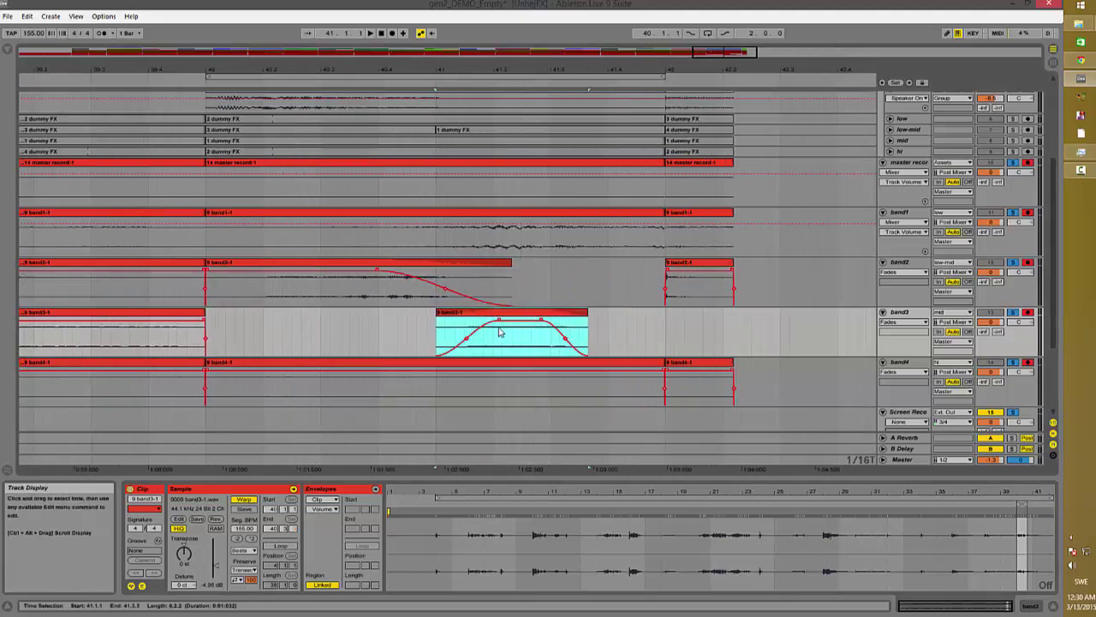
pyautogui.moveTo(512, 314); pyautogui.dragTo(488, 323)
pyautogui.press('space')
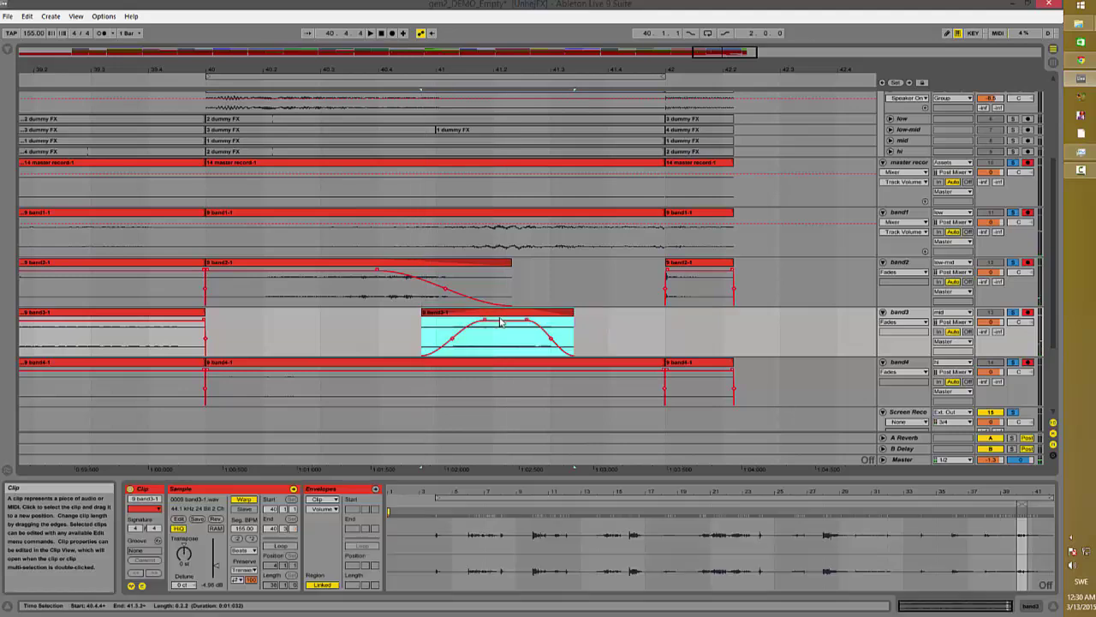
pyautogui.moveTo(571, 314); pyautogui.dragTo(583, 313)
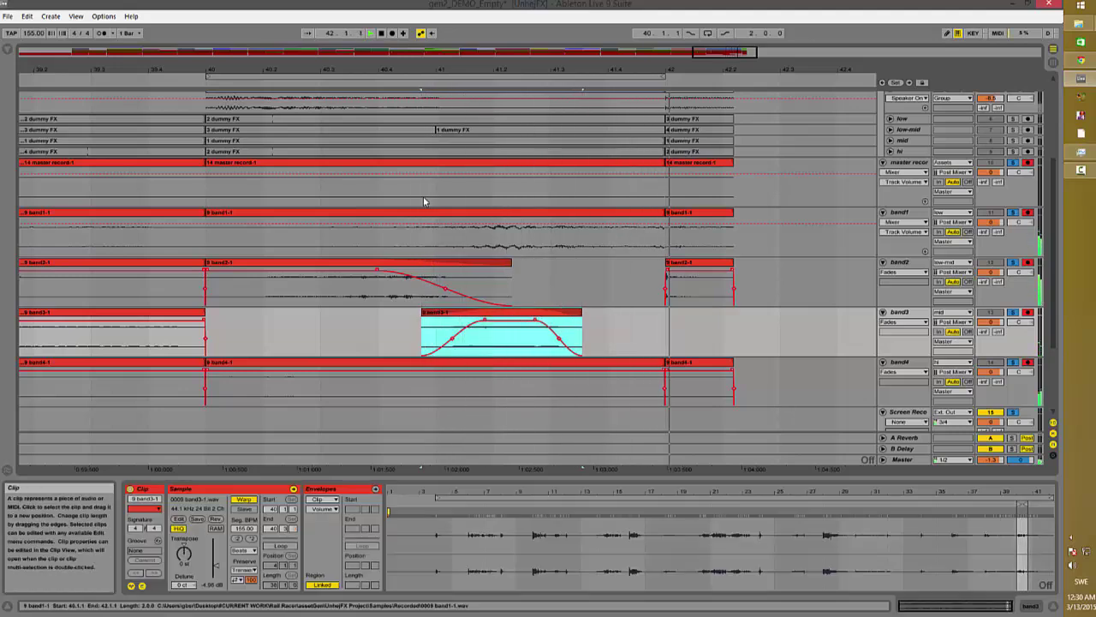
pyautogui.press('space')
# Audition the split recording from the band2 clip at bar 14 and select the band3 clip at bar 16
pyautogui.moveTo(340, 67); pyautogui.dragTo(591, 29)
pyautogui.click(159, 264)
pyautogui.press('space')
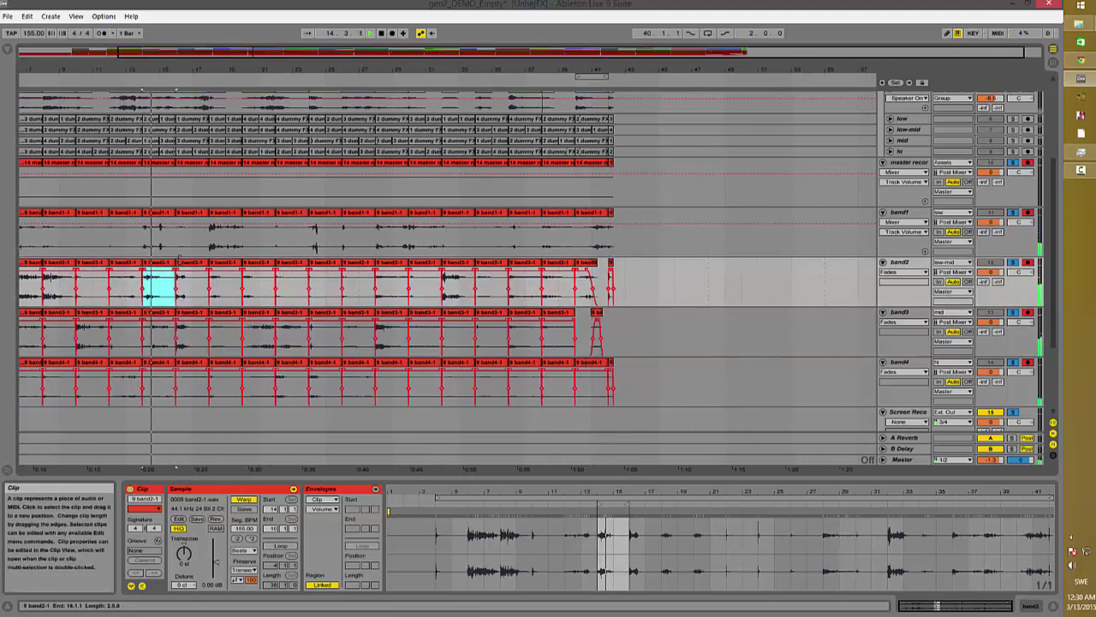
pyautogui.click(190, 316)
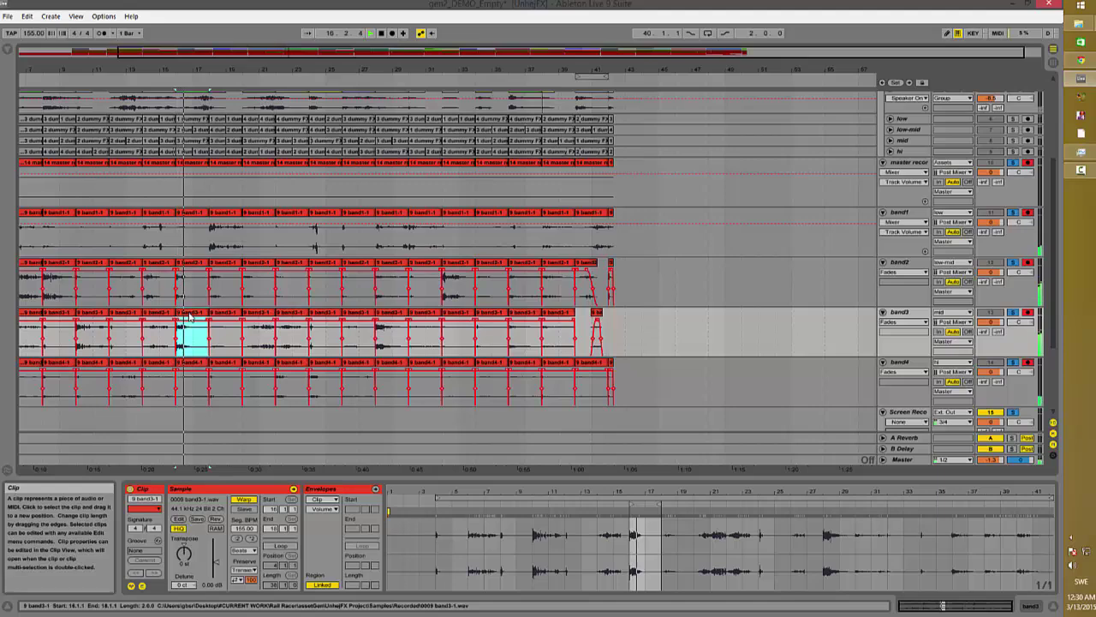
# Switch to Session View and select the band1 to band4 sample tracks
pyautogui.press('Tab')
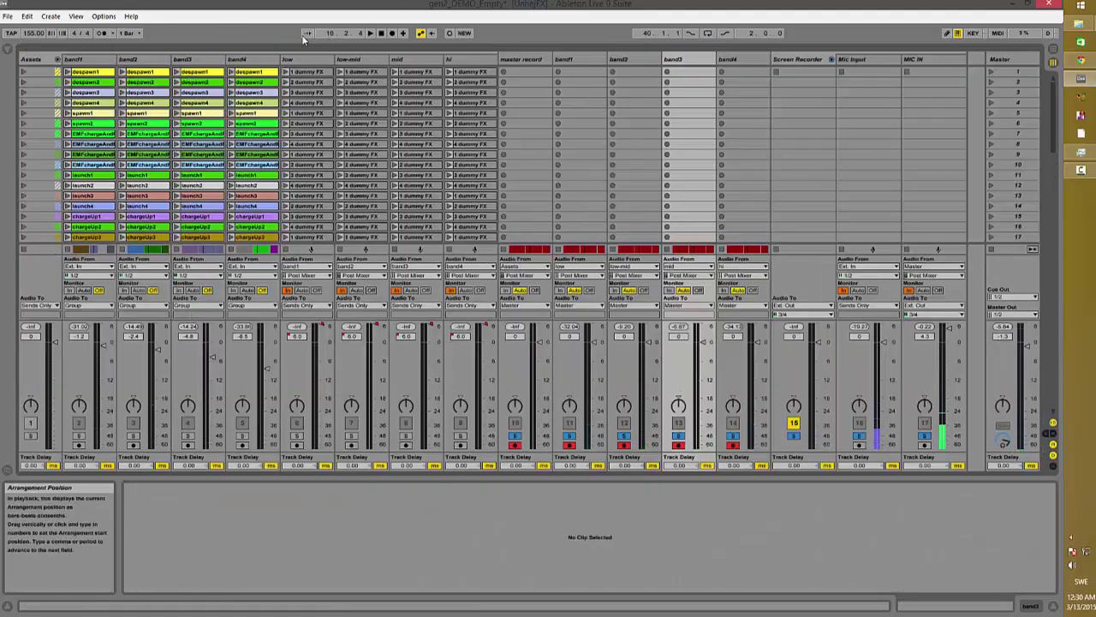
pyautogui.click(88, 59)
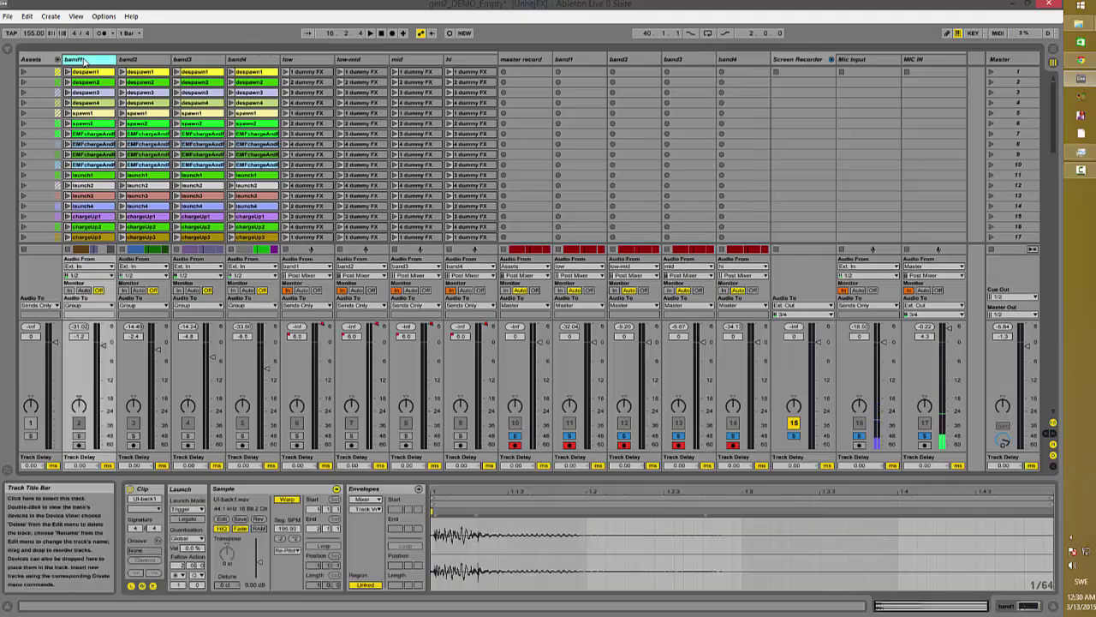
pyautogui.keyDown('shift'); pyautogui.click(244, 60); pyautogui.keyUp('shift')
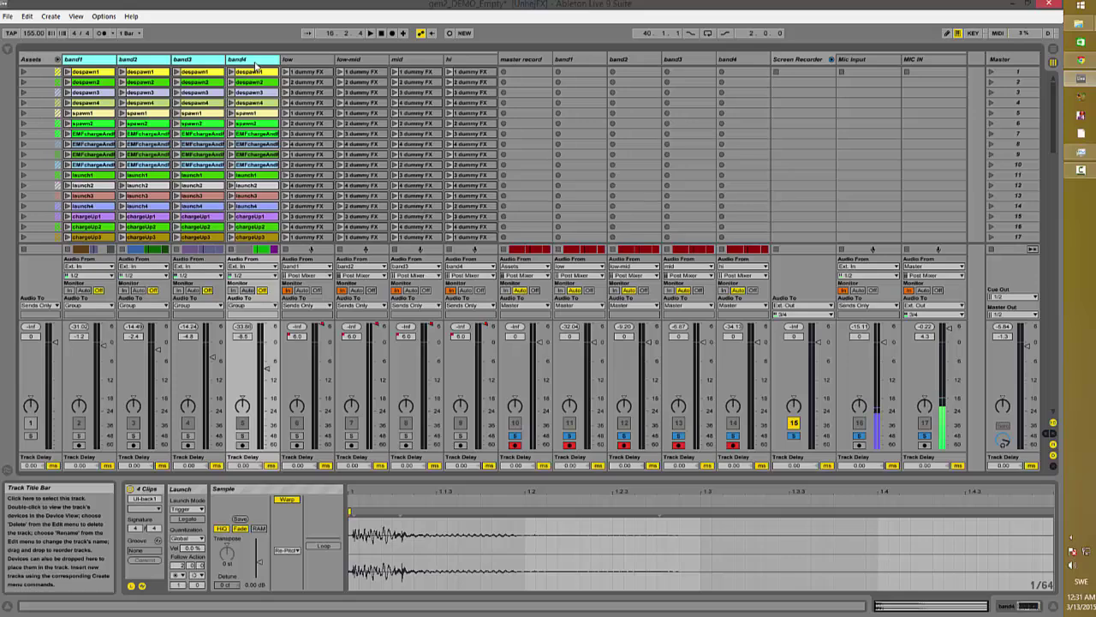
# Examine the first dummy FX clips and their effect chains on the low, low-mid, mid and hi tracks
pyautogui.click(313, 75)
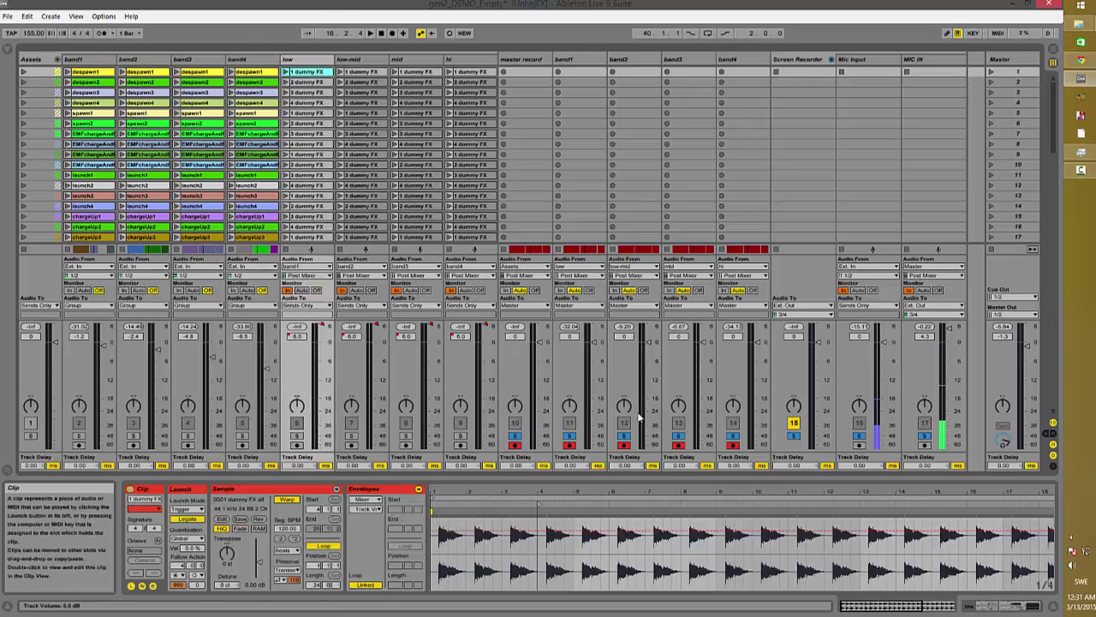
pyautogui.click(974, 605)
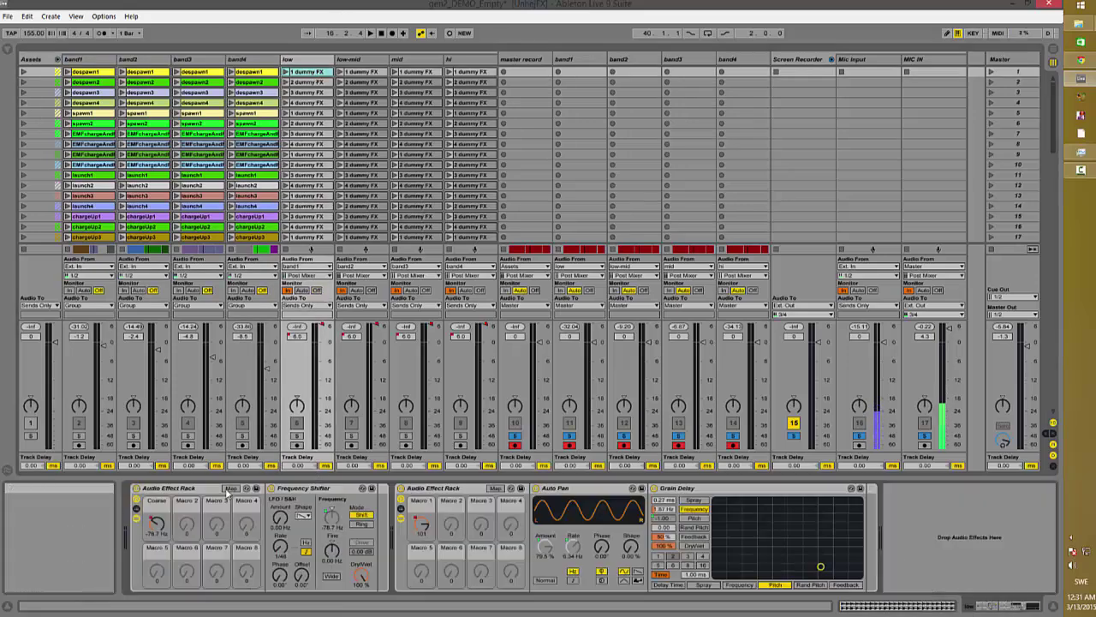
pyautogui.click(353, 75)
pyautogui.click(410, 75)
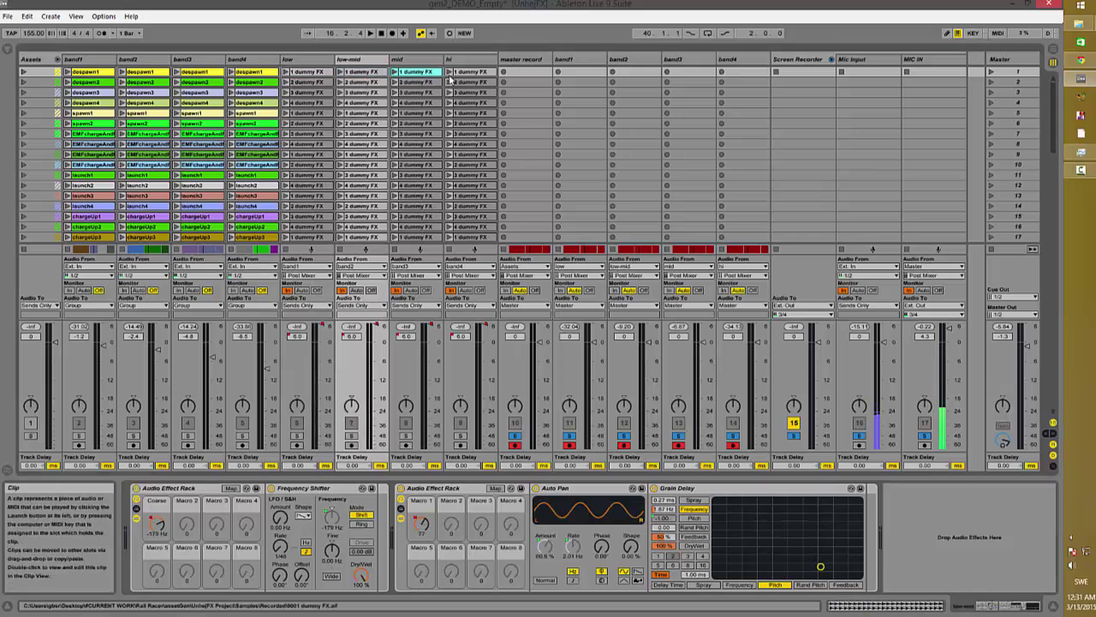
pyautogui.click(452, 75)
pyautogui.click(317, 75)
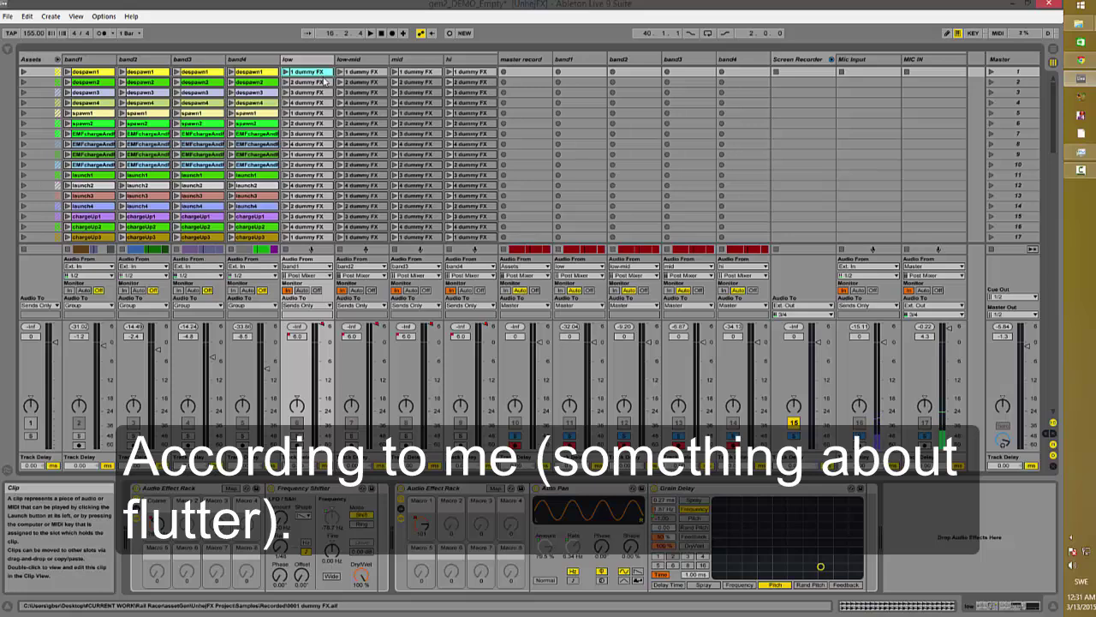
# Add a Simple Delay and a Frequency Shifter after the EQ Eight on the band2 sample track
pyautogui.click(83, 59)
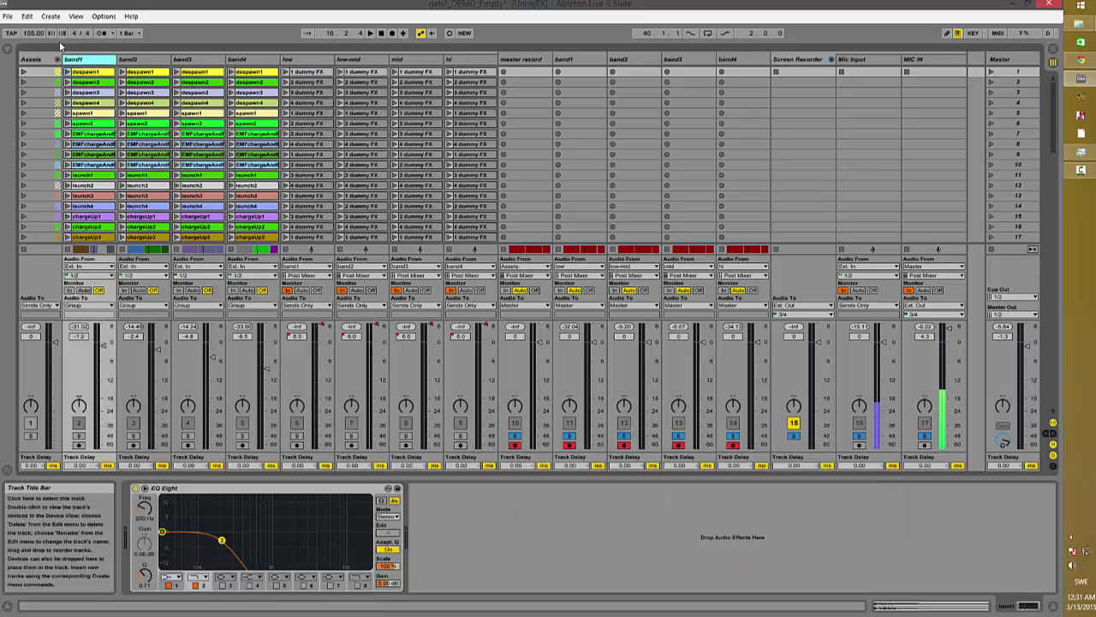
pyautogui.hotkey('ctrl', 'f')
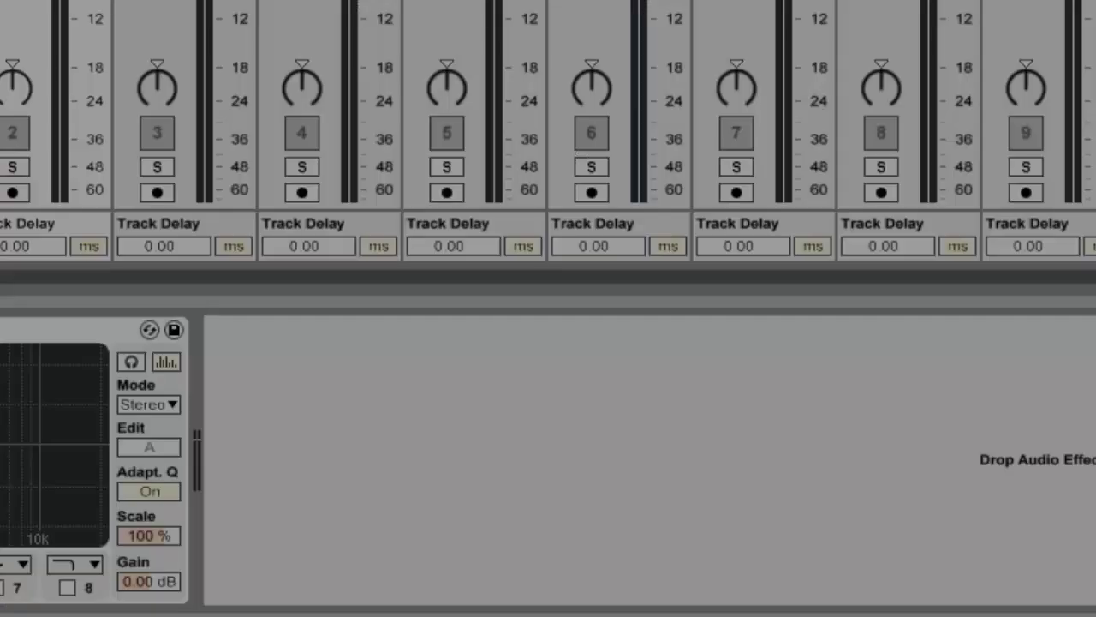
pyautogui.moveTo(0, 395); pyautogui.dragTo(277, 395)
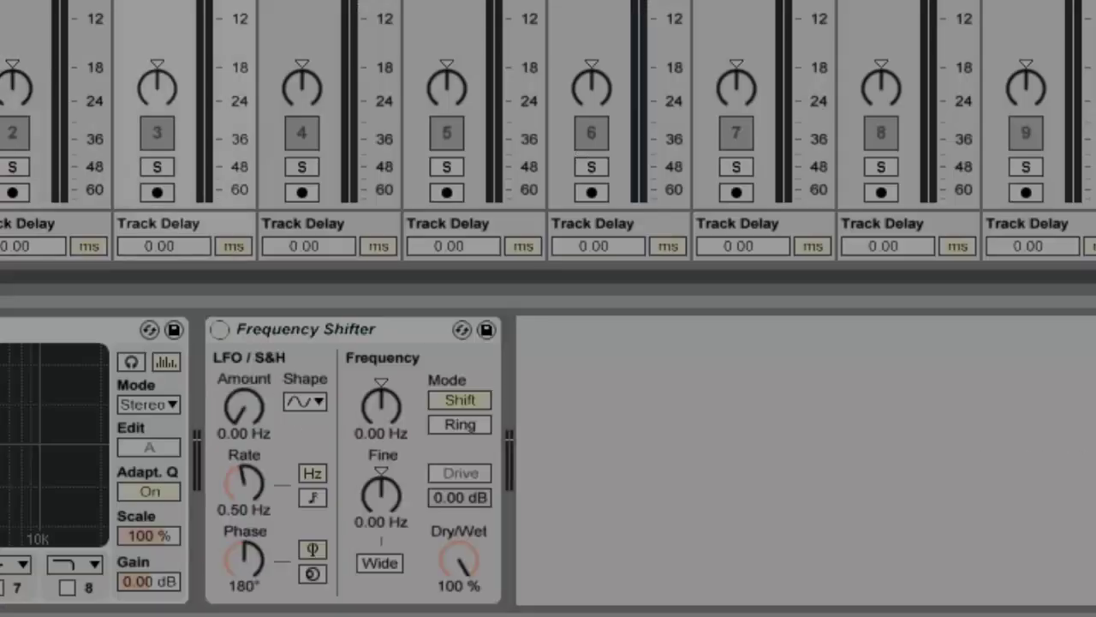
pyautogui.moveTo(0, 446); pyautogui.dragTo(481, 434)
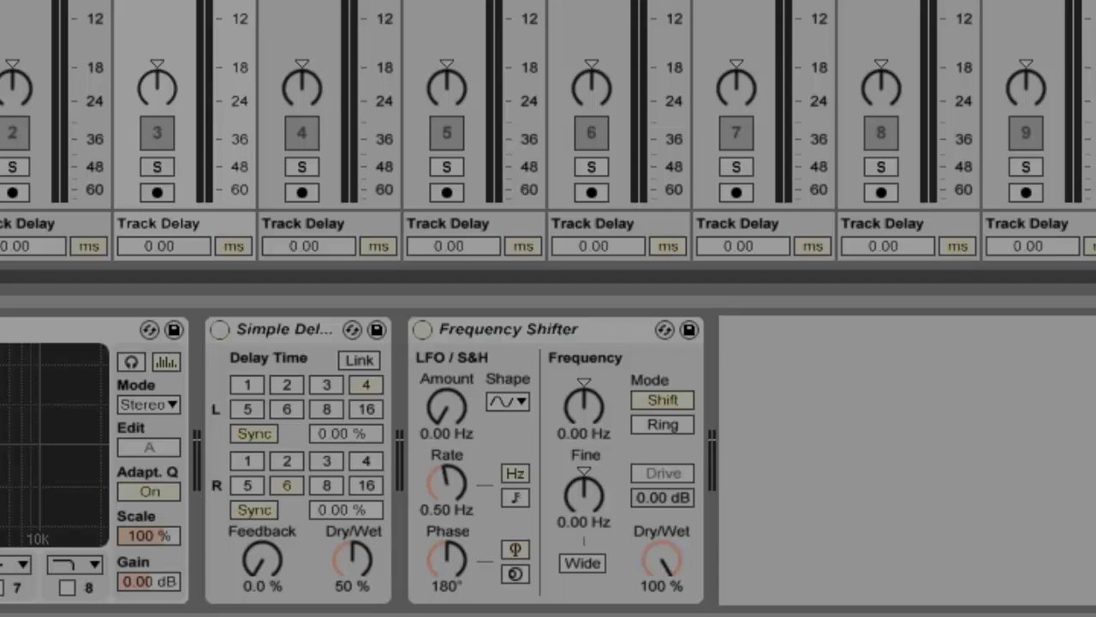
# Add a Glue Compressor with -34.3 dB threshold and 17.6 dB makeup, and set the Frequency Shifter's frequency to -112 Hz
pyautogui.moveTo(0, 446); pyautogui.dragTo(745, 439)
pyautogui.moveTo(882, 531); pyautogui.dragTo(882, 591)
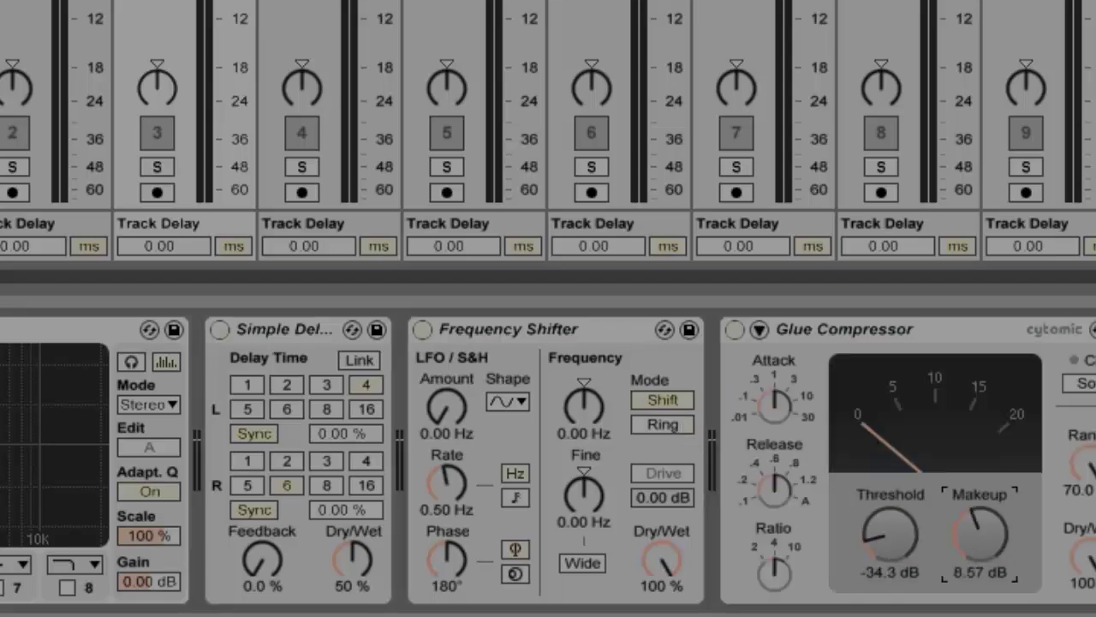
pyautogui.moveTo(584, 406); pyautogui.dragTo(584, 436)
# Link the Simple Delay's channels in Time mode at 1.00 ms, with 95% feedback and 68% dry/wet
pyautogui.click(300, 422)
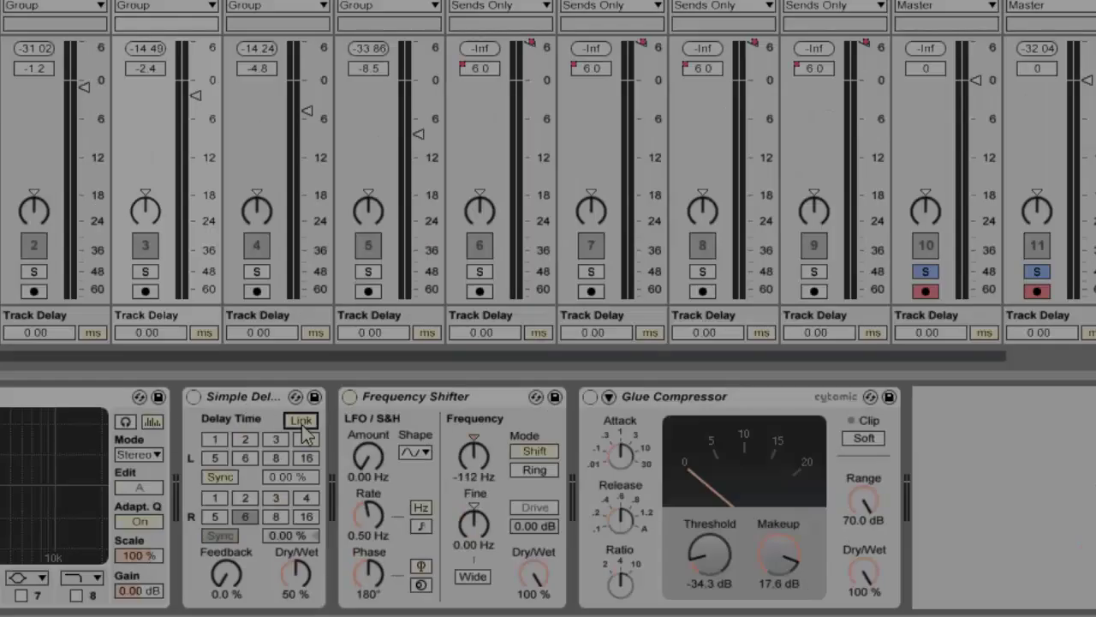
pyautogui.click(219, 477)
pyautogui.moveTo(276, 479); pyautogui.dragTo(276, 548)
pyautogui.moveTo(226, 574); pyautogui.dragTo(226, 493)
pyautogui.moveTo(296, 573); pyautogui.dragTo(296, 523)
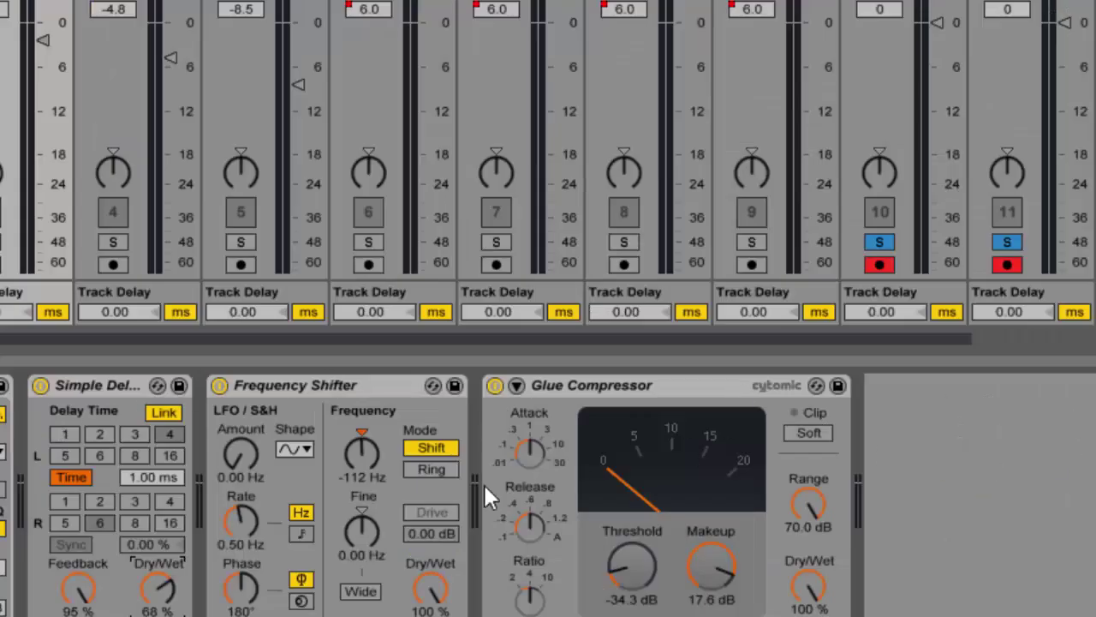
# Examine the routing and devices of the band2 sample track, the low-mid track and the band1 and band2 recording tracks
pyautogui.click(426, 24)
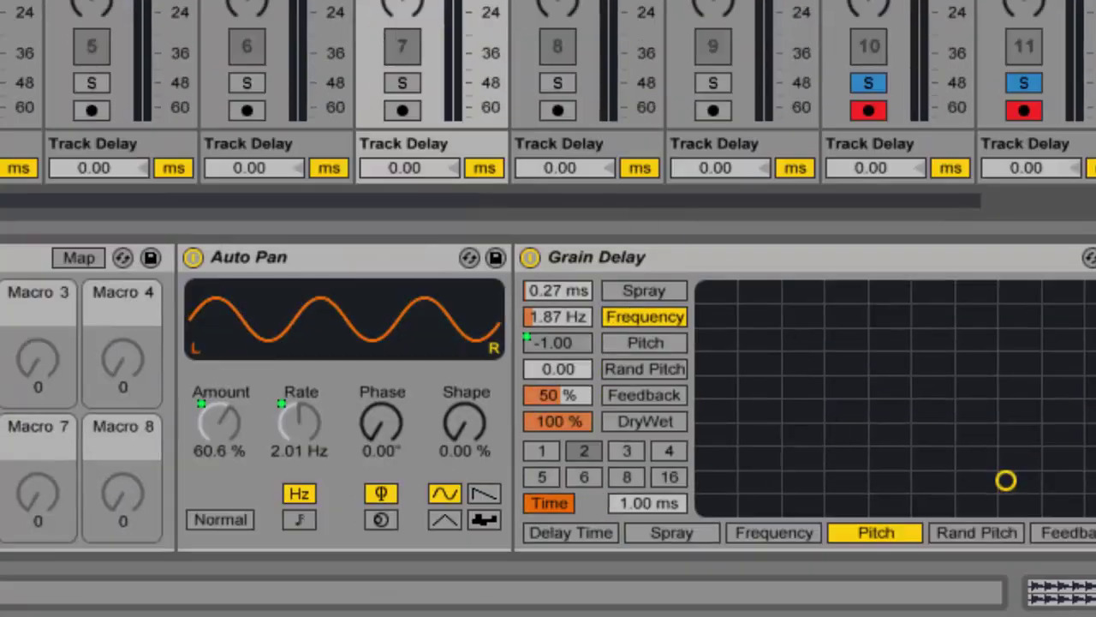
pyautogui.click(1025, 4)
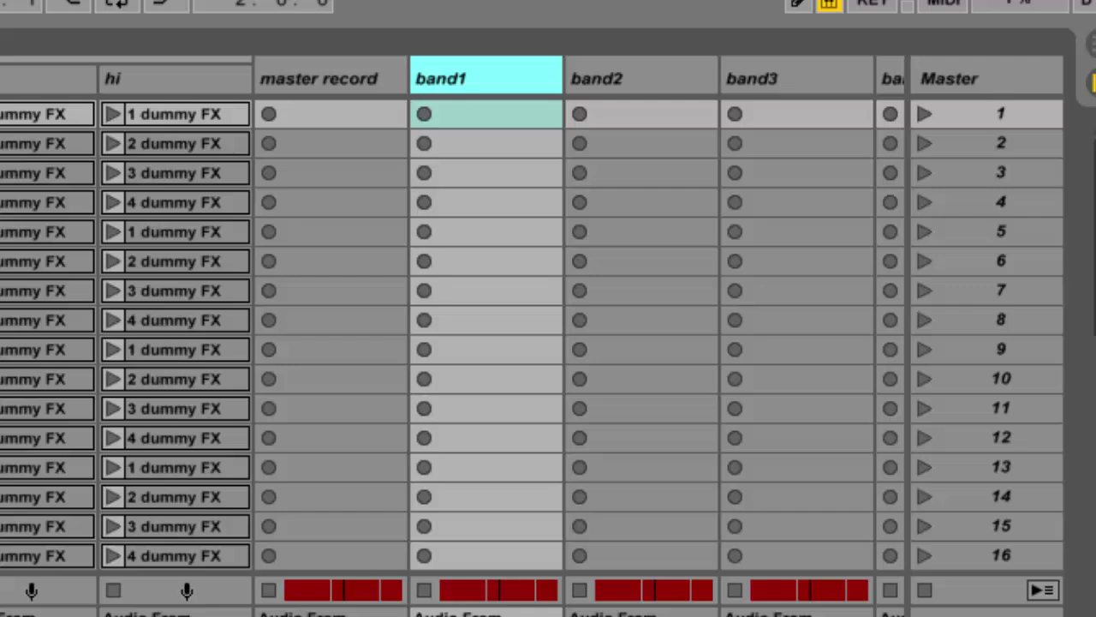
pyautogui.click(641, 79)
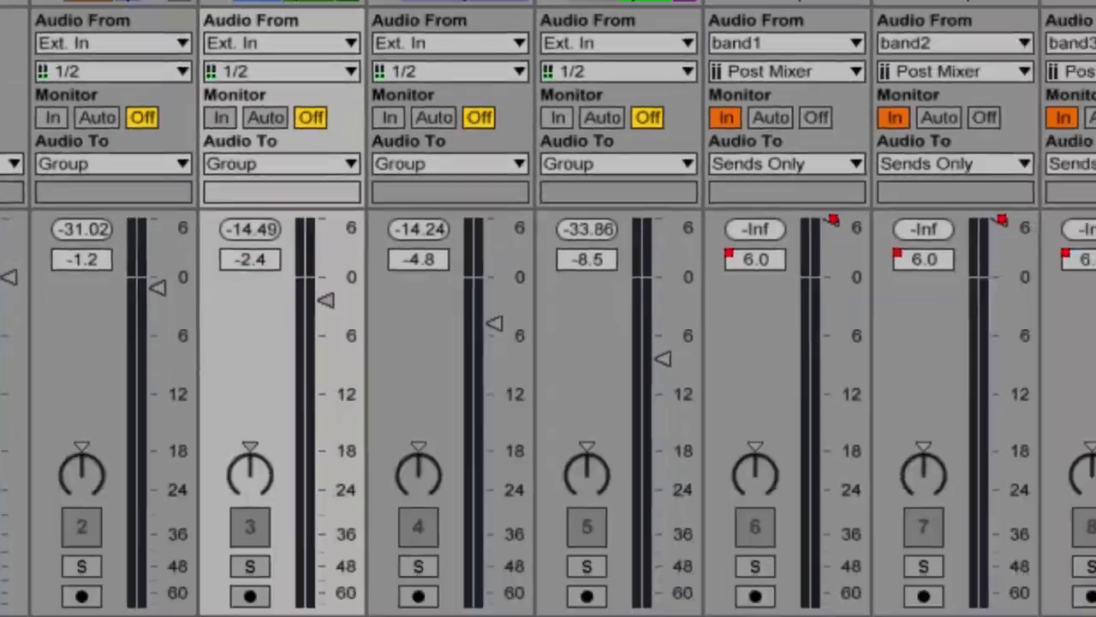
pyautogui.click(538, 43)
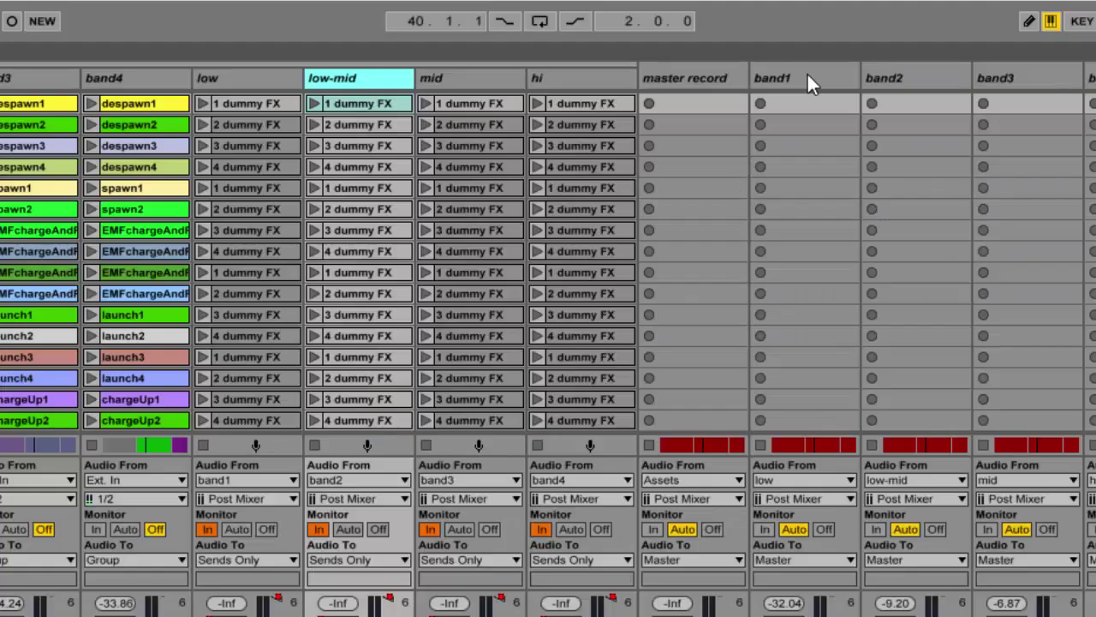
pyautogui.click(808, 74)
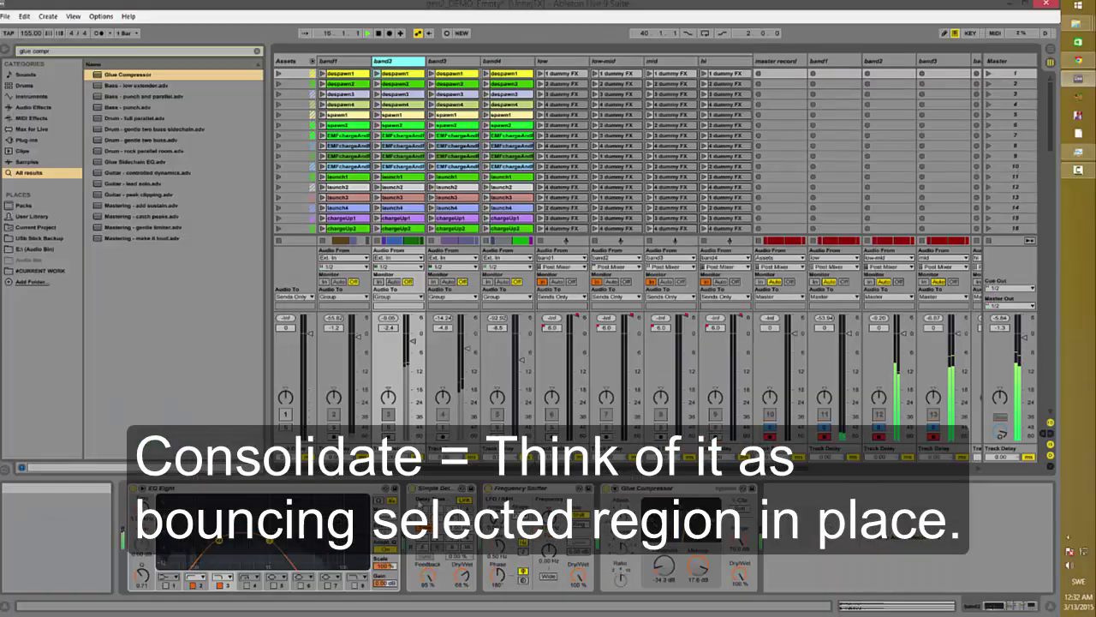
# Hide the browser and unsolo the recording tracks
pyautogui.click(26, 58)
pyautogui.click(513, 437)
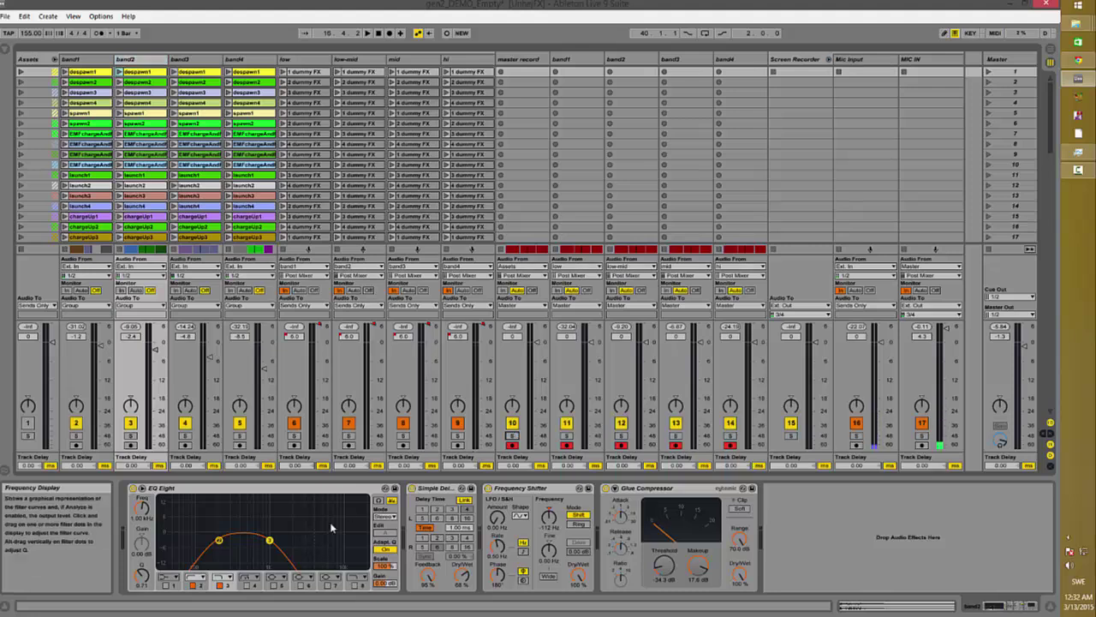
# Raise the Simple Delay's time on the band2 sample track to about 43 ms, audition it, and select the device
pyautogui.moveTo(461, 527); pyautogui.dragTo(461, 504)
pyautogui.press('space')
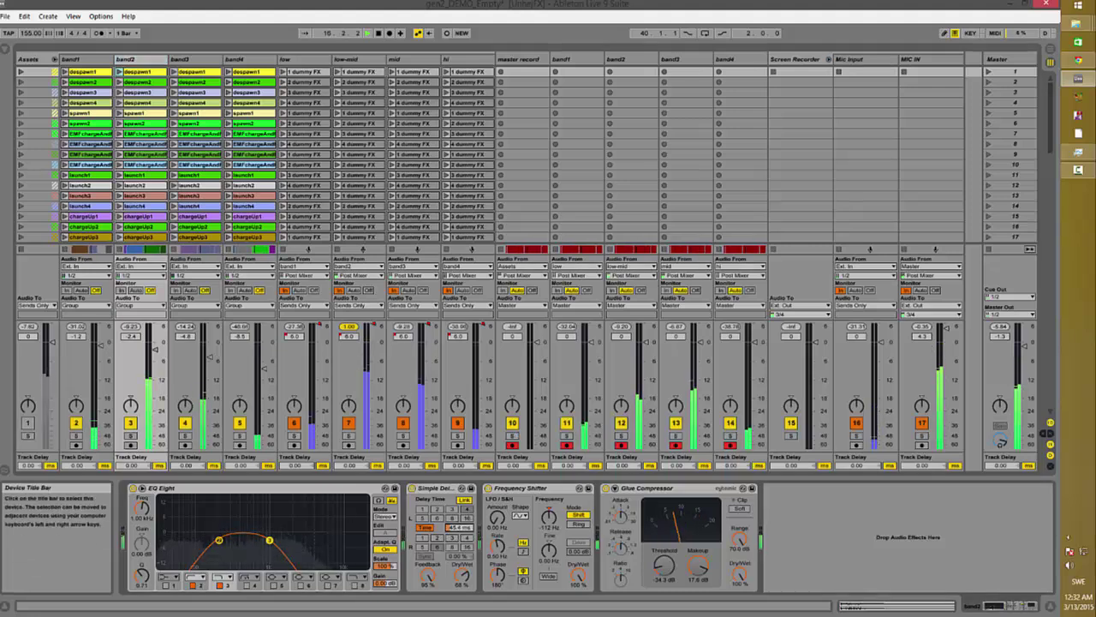
pyautogui.press('space')
pyautogui.rightClick(435, 488)
pyautogui.click(450, 483)
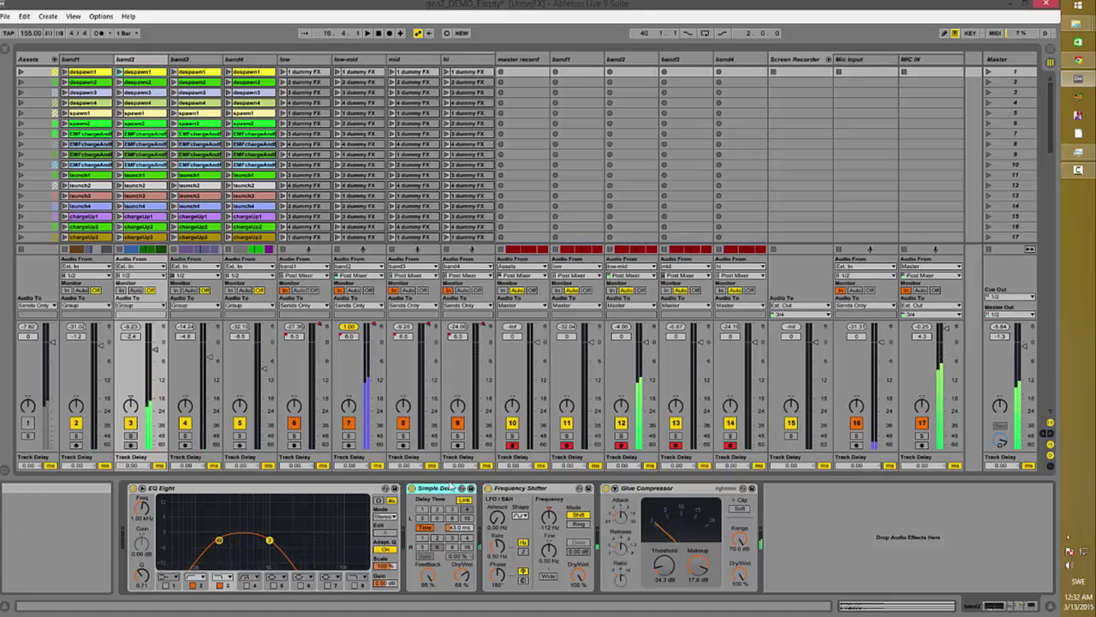
# Vary the Simple Delay's time on the band2 track during playback and move the device behind the Frequency Shifter
pyautogui.rightClick(439, 490)
pyautogui.click(452, 466)
pyautogui.press('space')
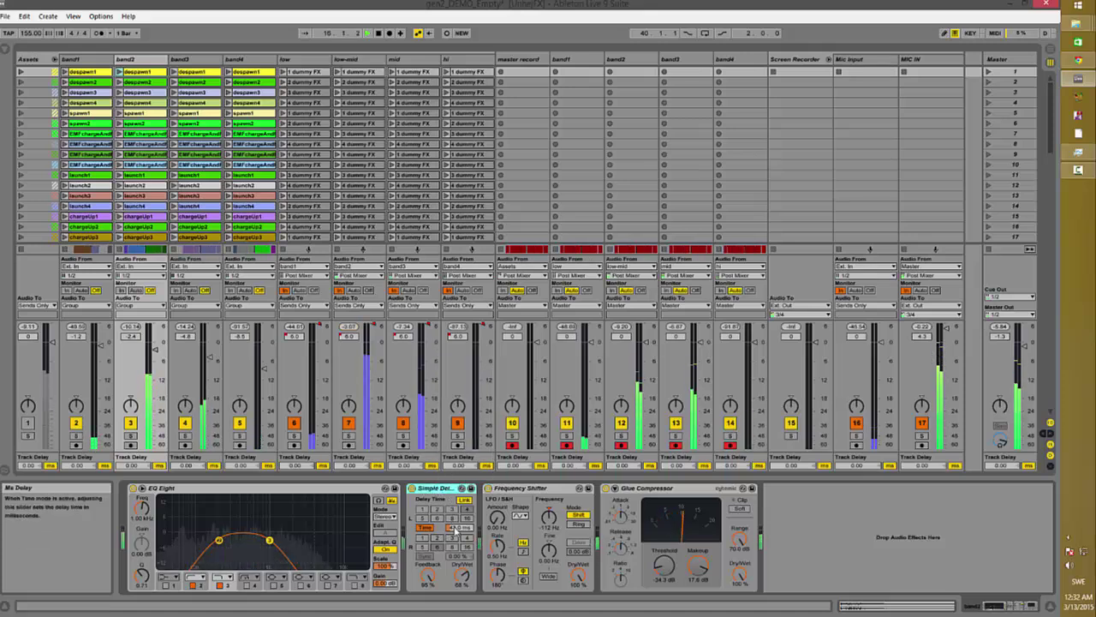
pyautogui.moveTo(461, 527); pyautogui.dragTo(461, 499)
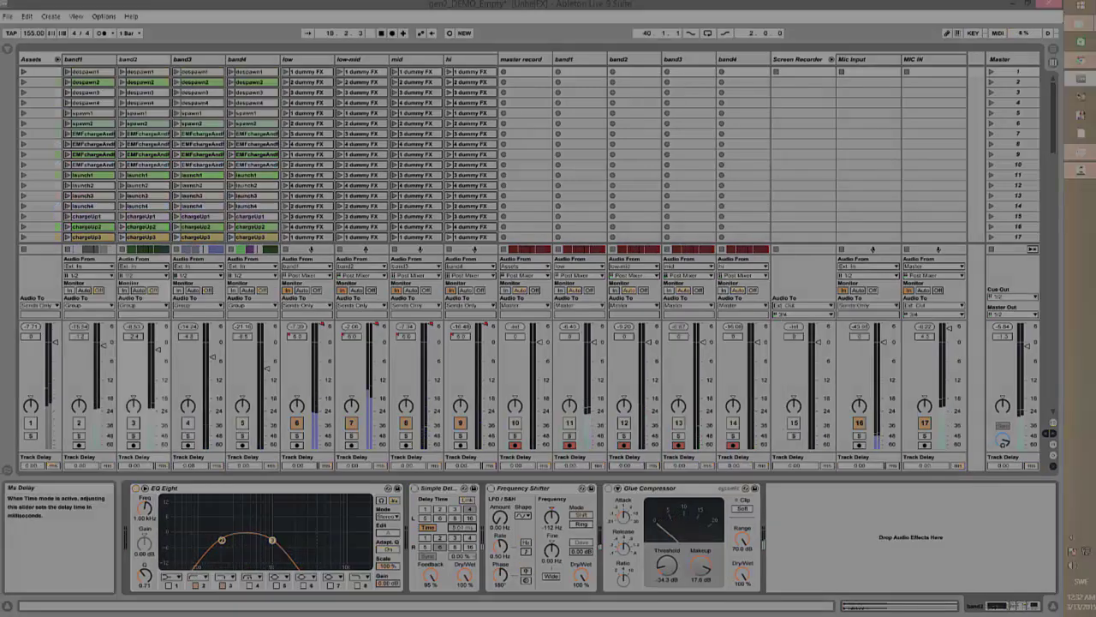
pyautogui.moveTo(436, 488); pyautogui.dragTo(590, 514)
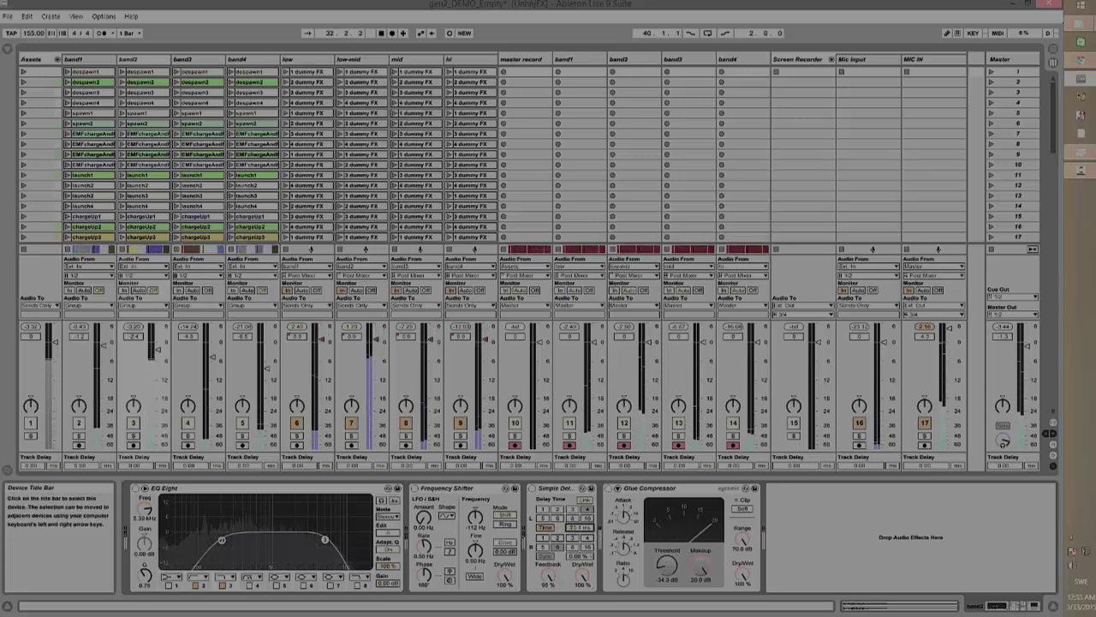
# Insert a Grain Delay after the Simple Delay, lower its pitch to about -36, and move the Frequency Shifter behind it
pyautogui.rightClick(561, 488)
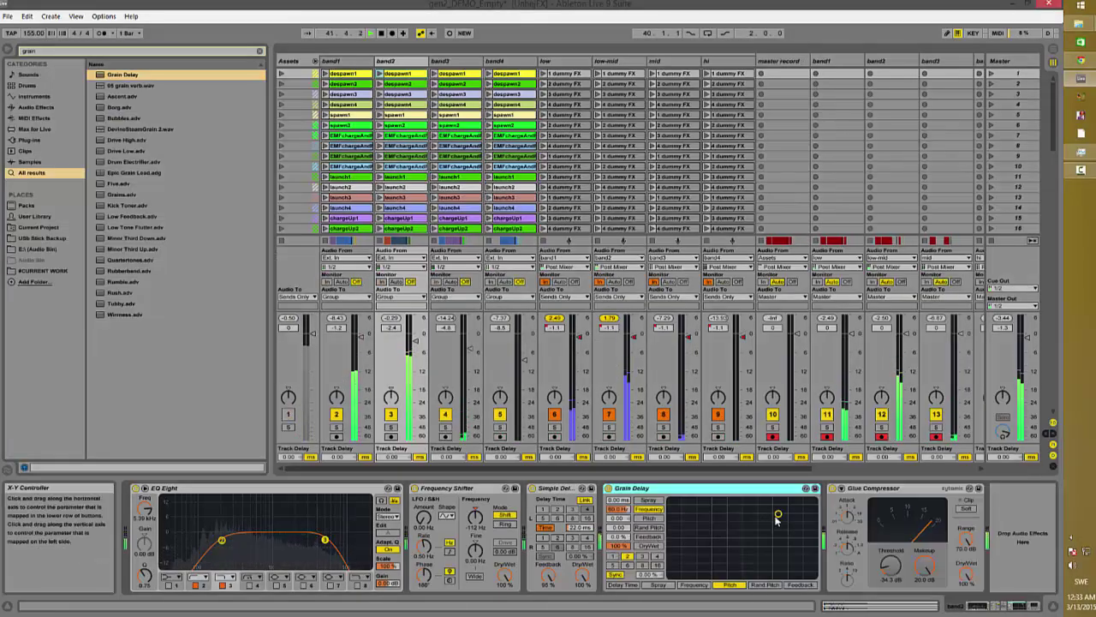
pyautogui.moveTo(778, 513); pyautogui.dragTo(743, 526)
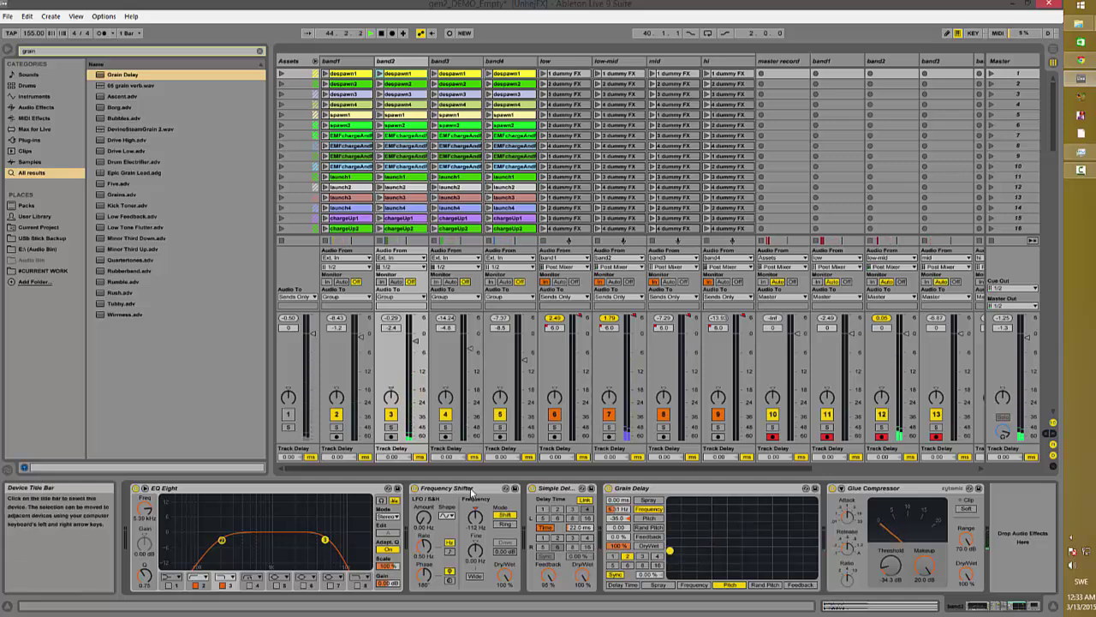
pyautogui.moveTo(461, 488); pyautogui.dragTo(779, 512)
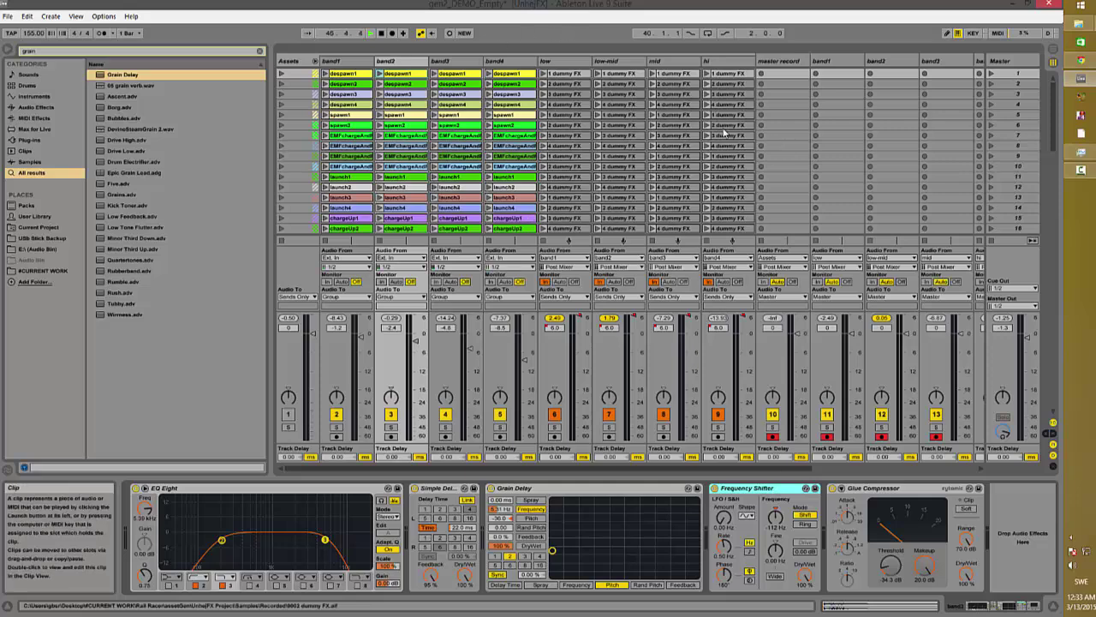
# Launch scene 2, then set the Frequency Shifter's coarse frequency to about 172 Hz and the Grain Delay's pitch to about -30
pyautogui.press('Tab')
pyautogui.press('Tab')
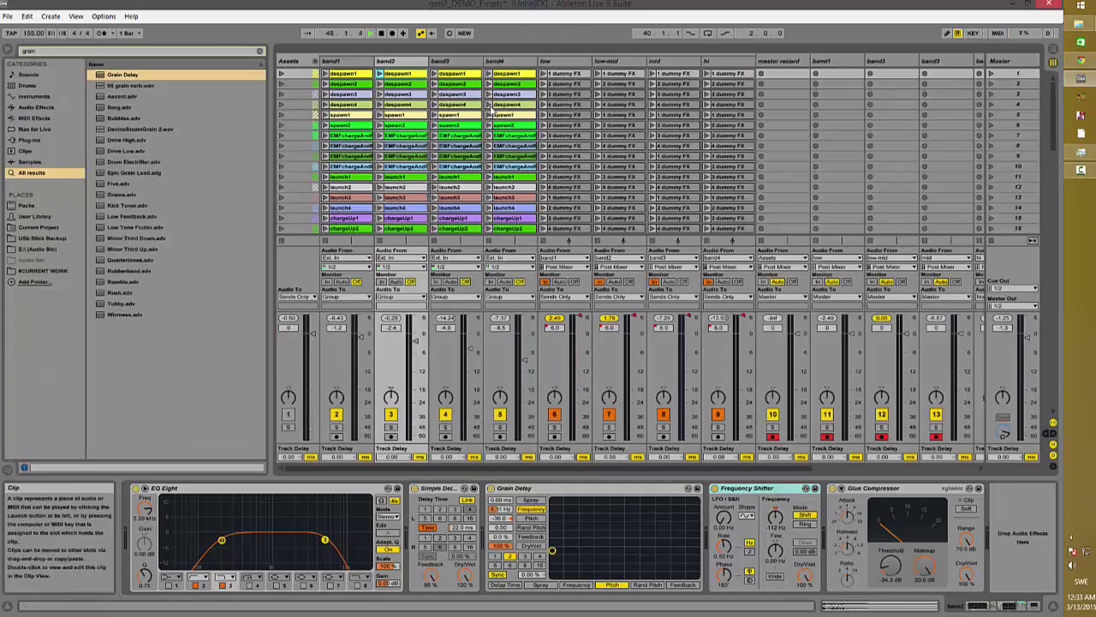
pyautogui.click(991, 84)
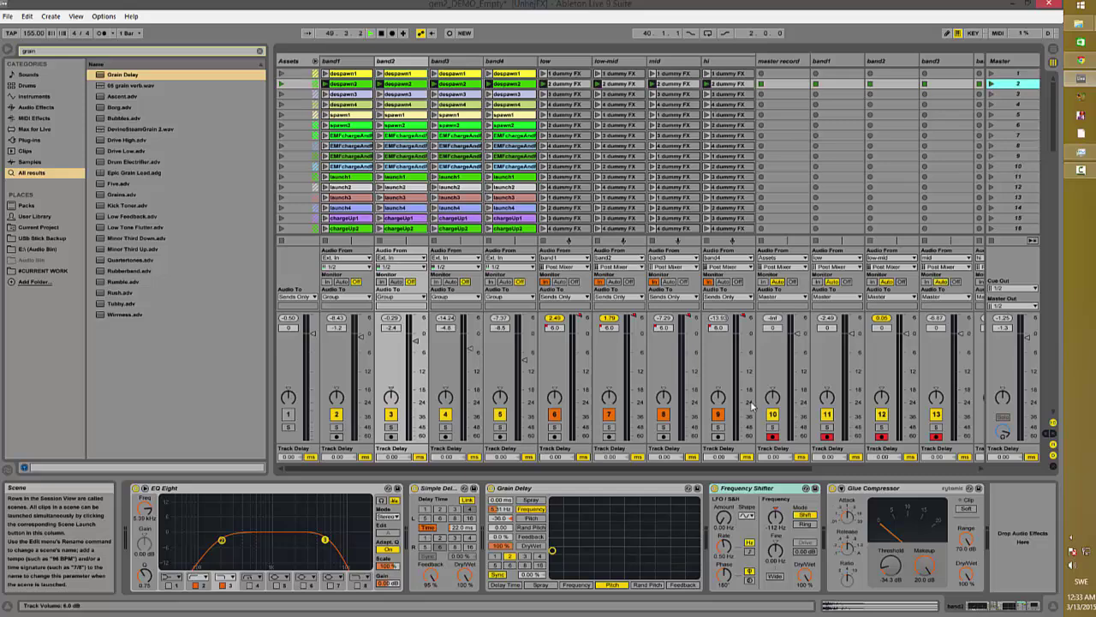
pyautogui.moveTo(775, 517)
pyautogui.mouseDown()
pyautogui.moveTo(775, 543)
pyautogui.moveTo(775, 512)
pyautogui.mouseUp()
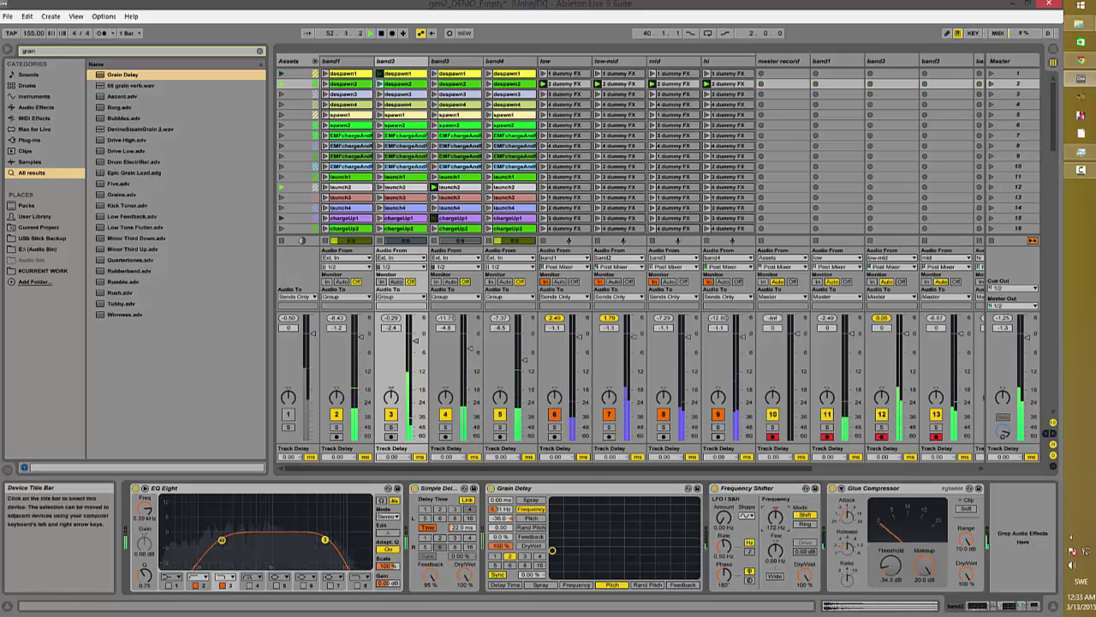
pyautogui.moveTo(552, 550); pyautogui.dragTo(568, 520)
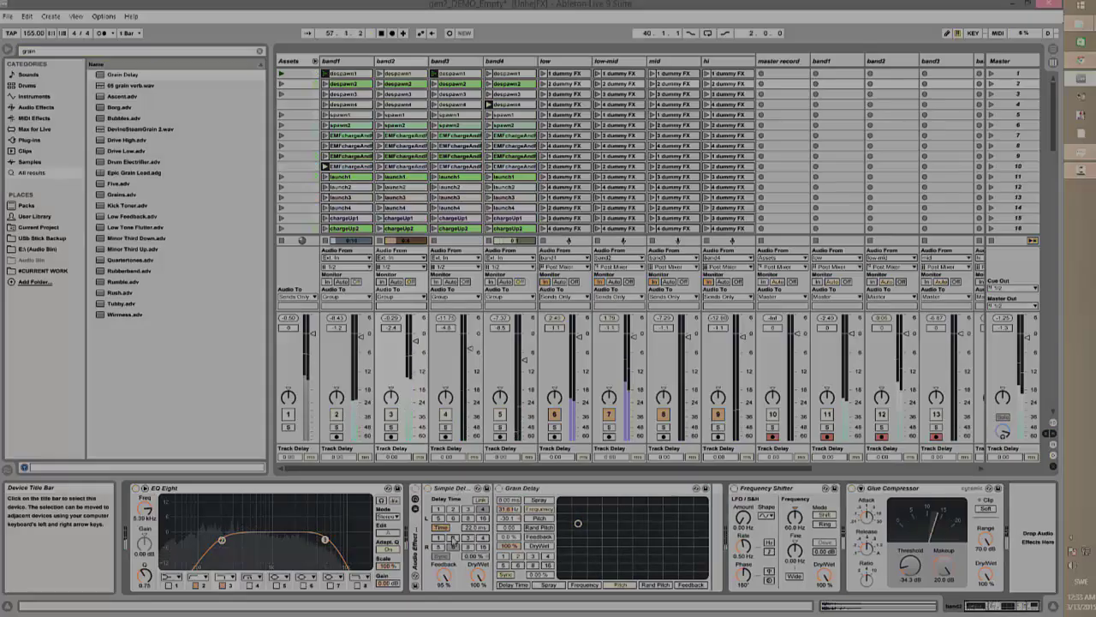
# Map the Simple Delay's time and the Grain Delay's frequency to the effect rack's Macro 1 and sweep the macro to about 20
pyautogui.click(416, 499)
pyautogui.rightClick(597, 526)
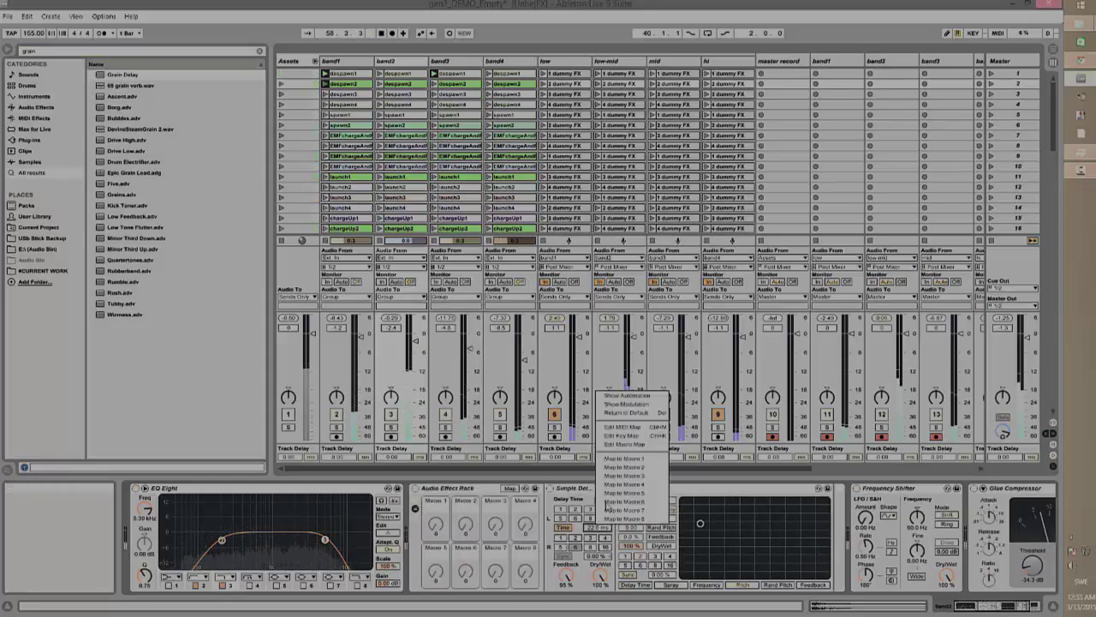
pyautogui.click(625, 456)
pyautogui.rightClick(632, 508)
pyautogui.click(665, 438)
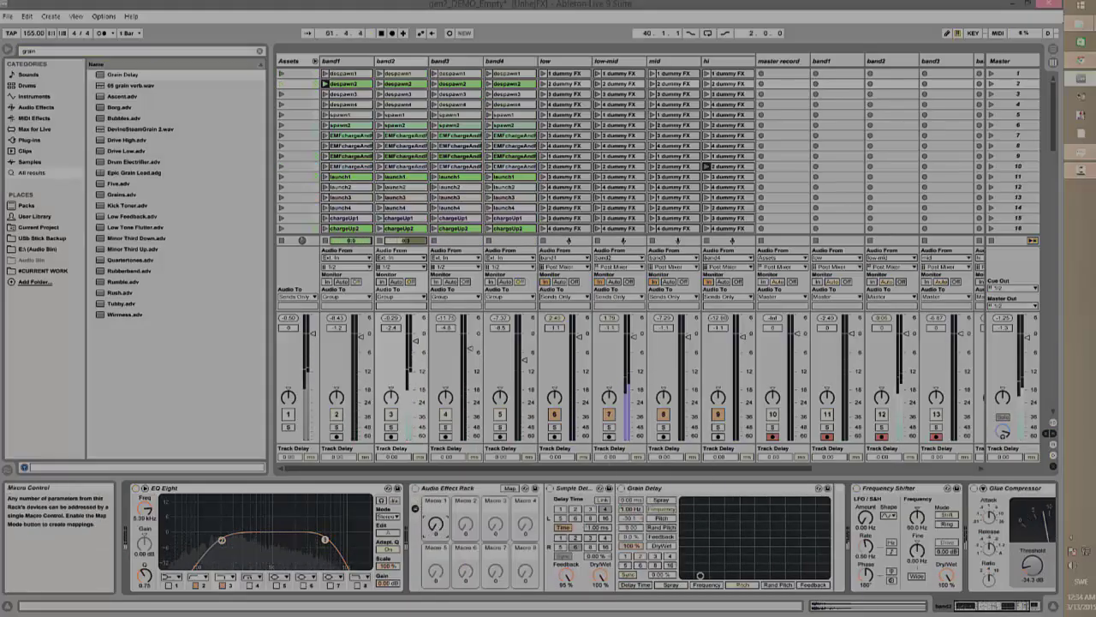
pyautogui.rightClick(569, 489)
pyautogui.click(561, 489)
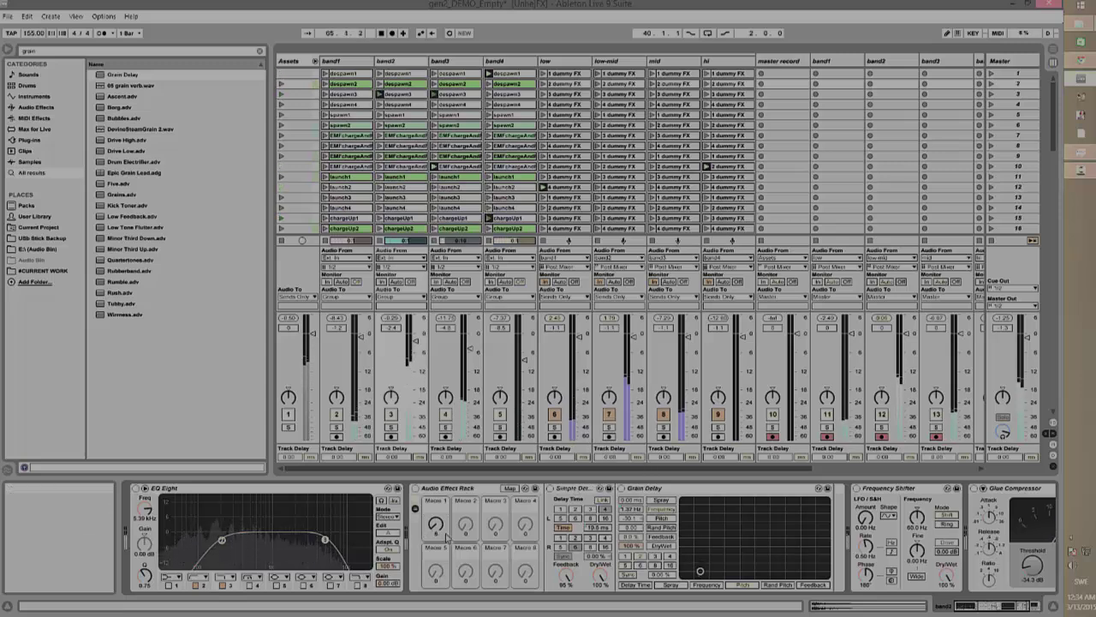
pyautogui.moveTo(436, 525)
pyautogui.mouseDown()
pyautogui.moveTo(436, 514)
pyautogui.moveTo(436, 535)
pyautogui.mouseUp()
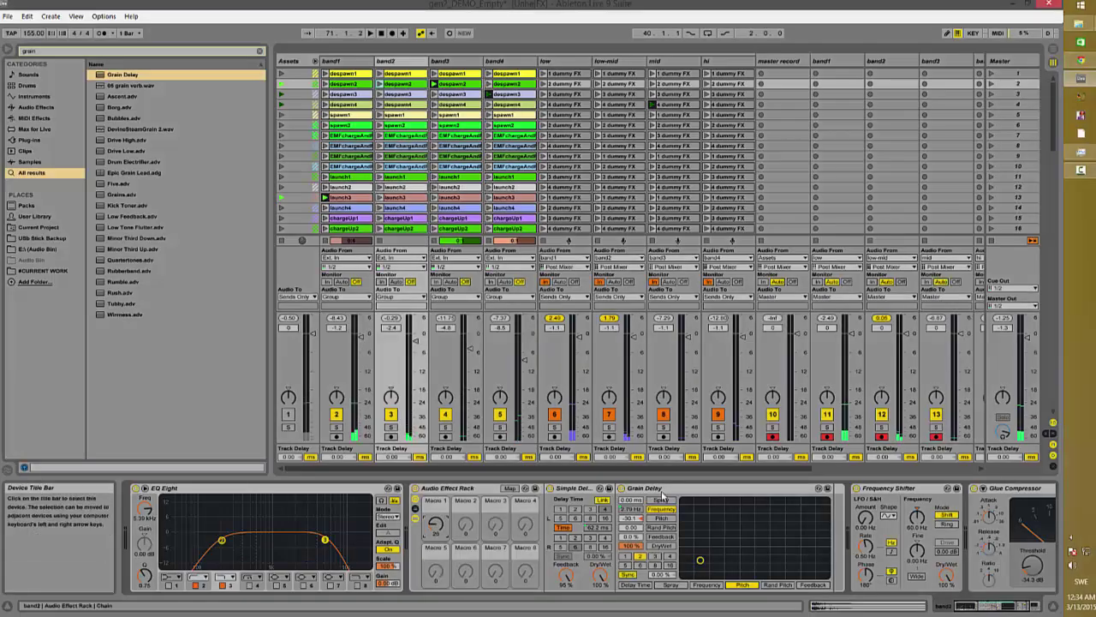
pyautogui.press('Tab')
pyautogui.press('Tab')
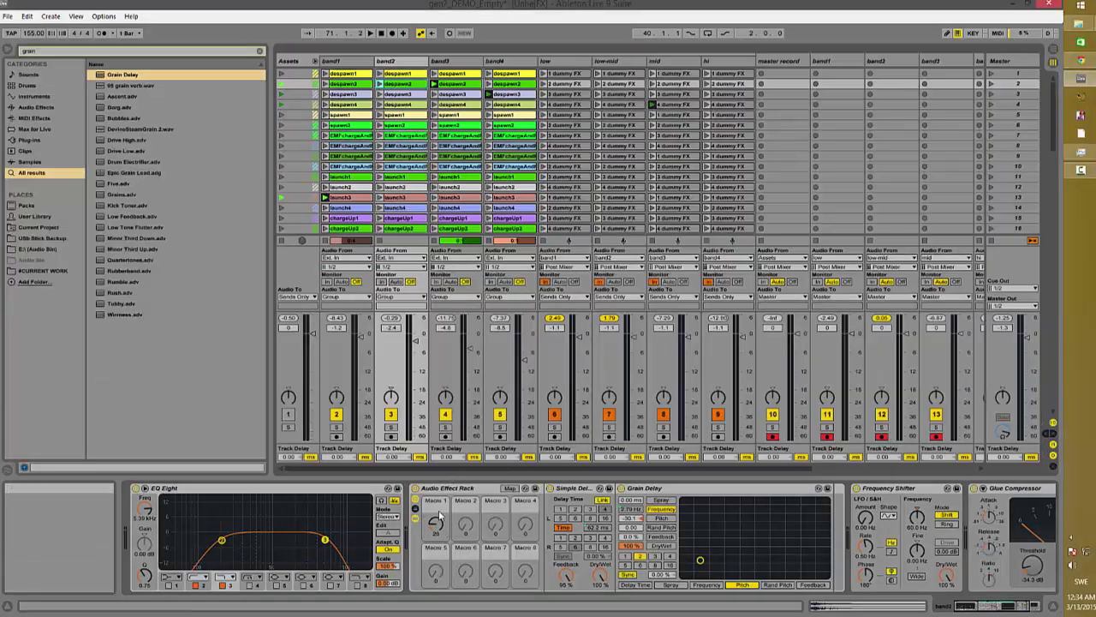
# Move the delay rack to the low-mid track after its Frequency Shifter and map its Macro 1 to the outer rack's Coarse macro
pyautogui.doubleClick(460, 489)
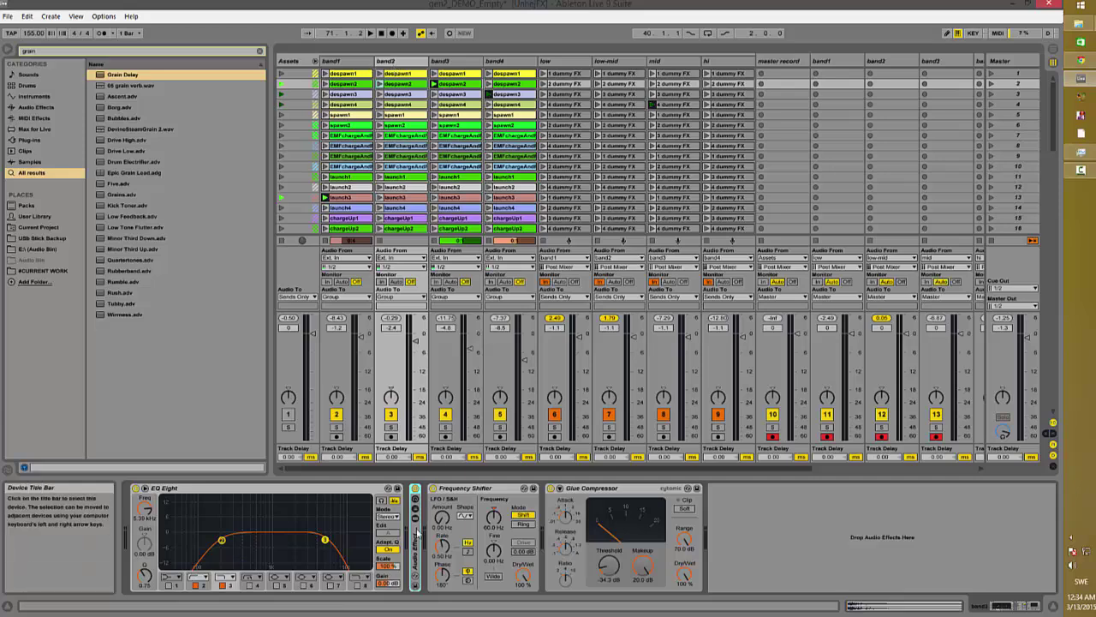
pyautogui.click(618, 62)
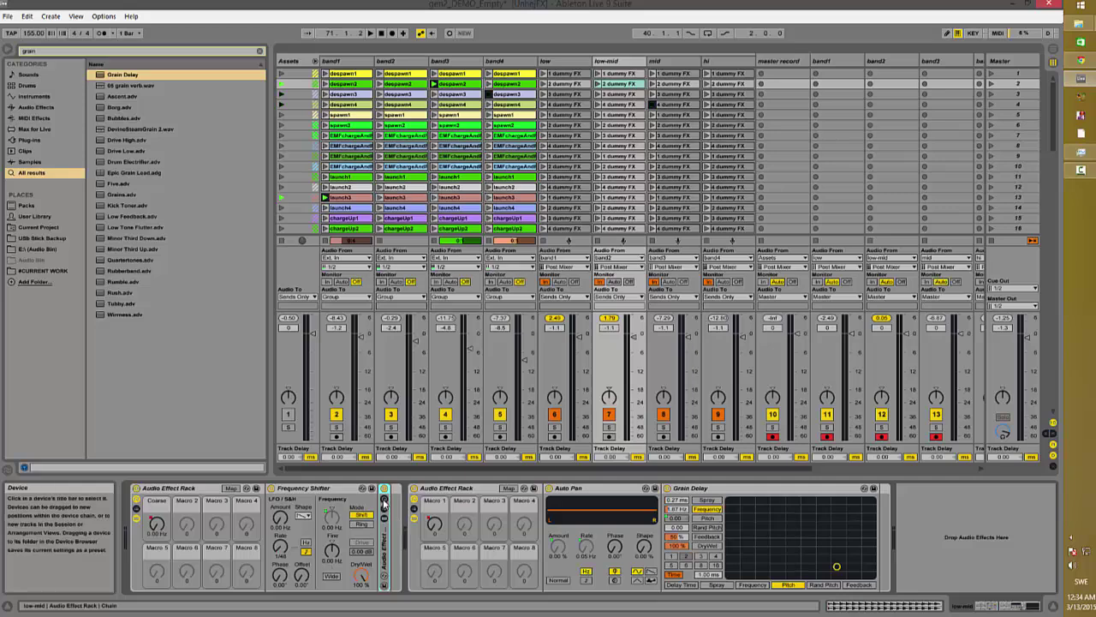
pyautogui.click(384, 498)
pyautogui.rightClick(403, 528)
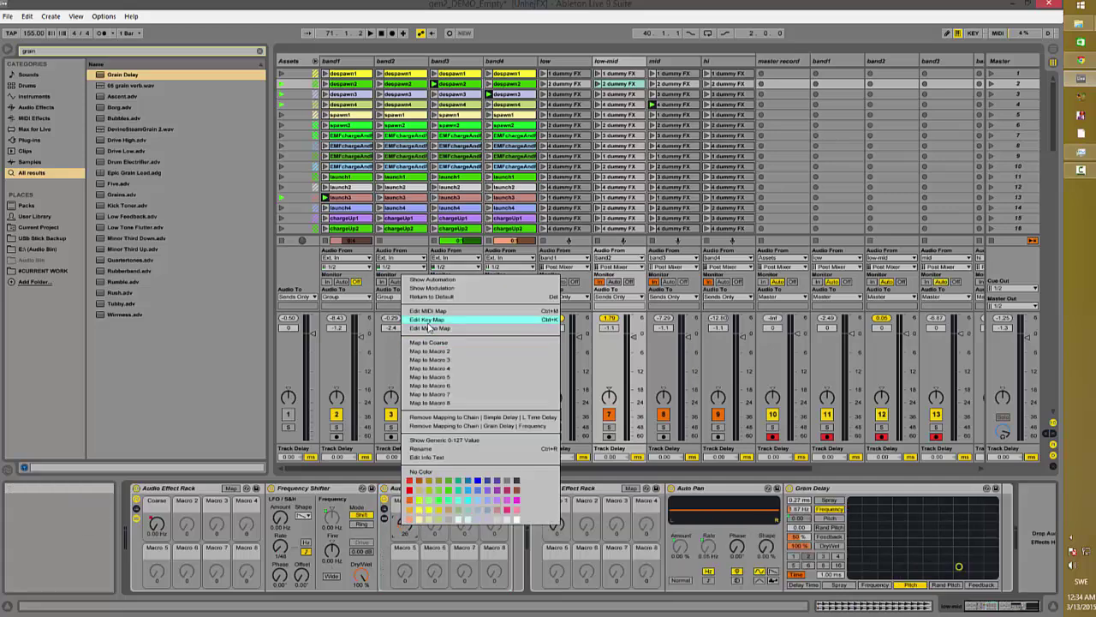
pyautogui.click(439, 343)
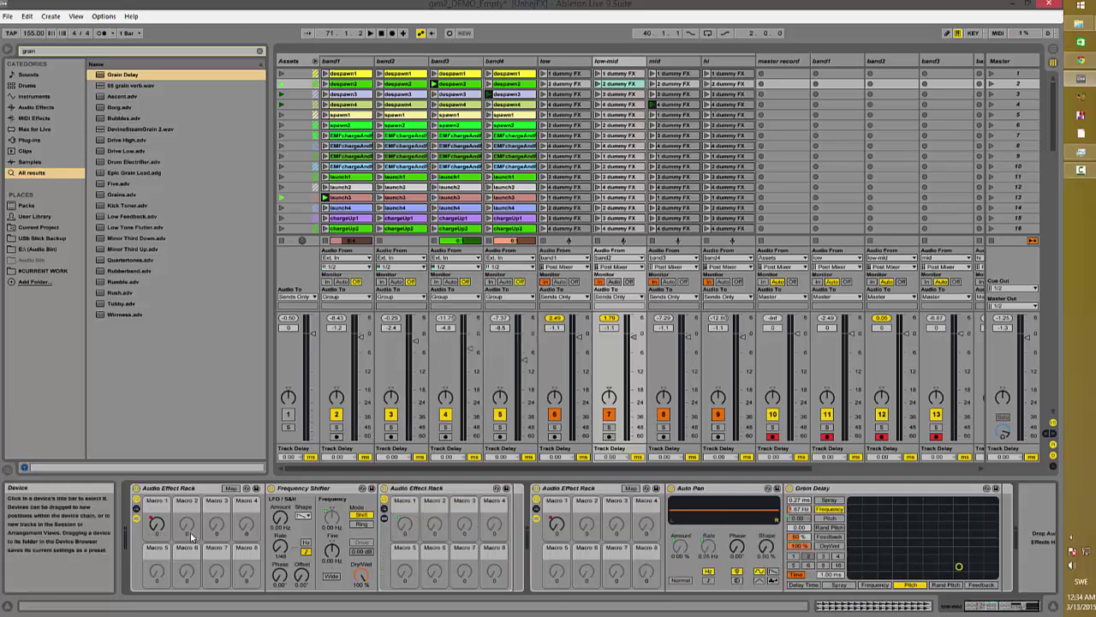
# Reshape band2's EQ Eight: make filter 4 a boosted low shelf, lower filter 2 to about 144 Hz, and boost filter 6 near 2 kHz
pyautogui.click(401, 62)
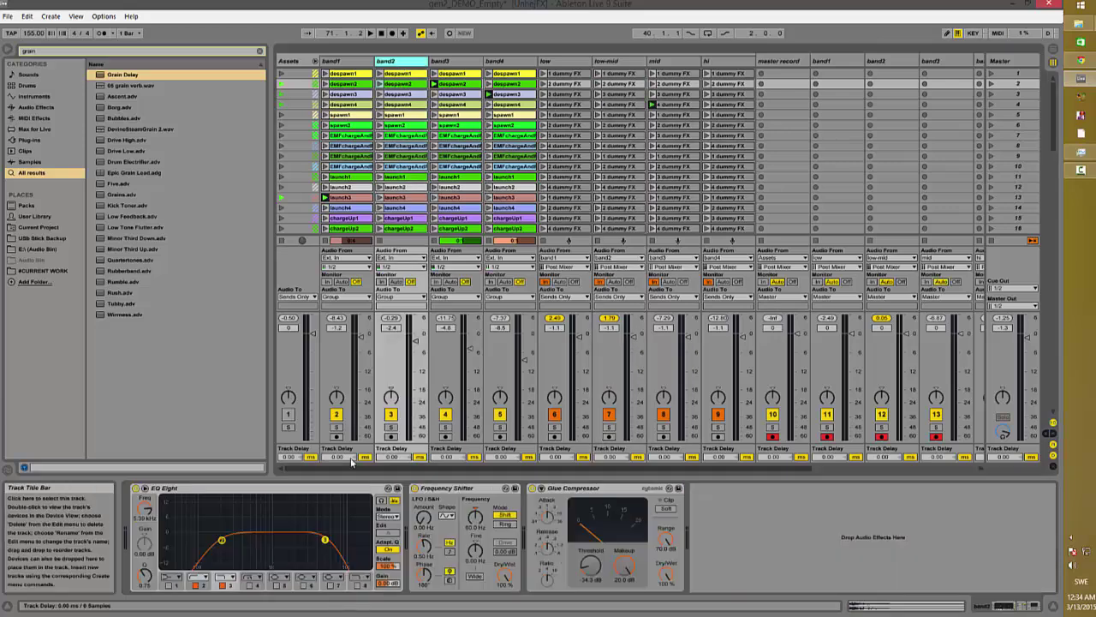
pyautogui.click(249, 586)
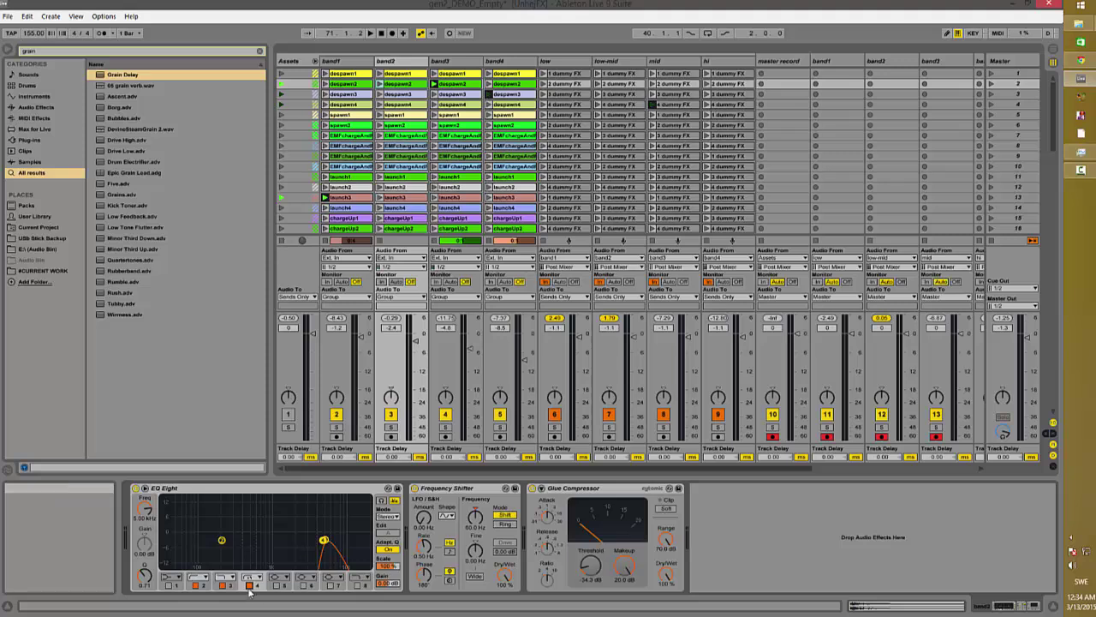
pyautogui.click(250, 577)
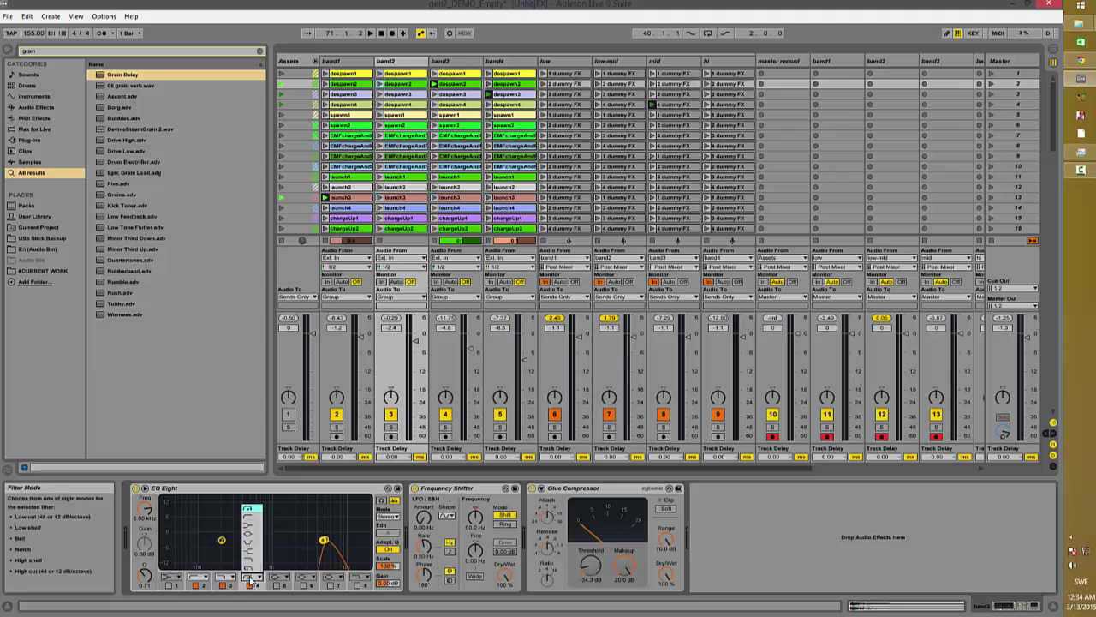
pyautogui.click(255, 529)
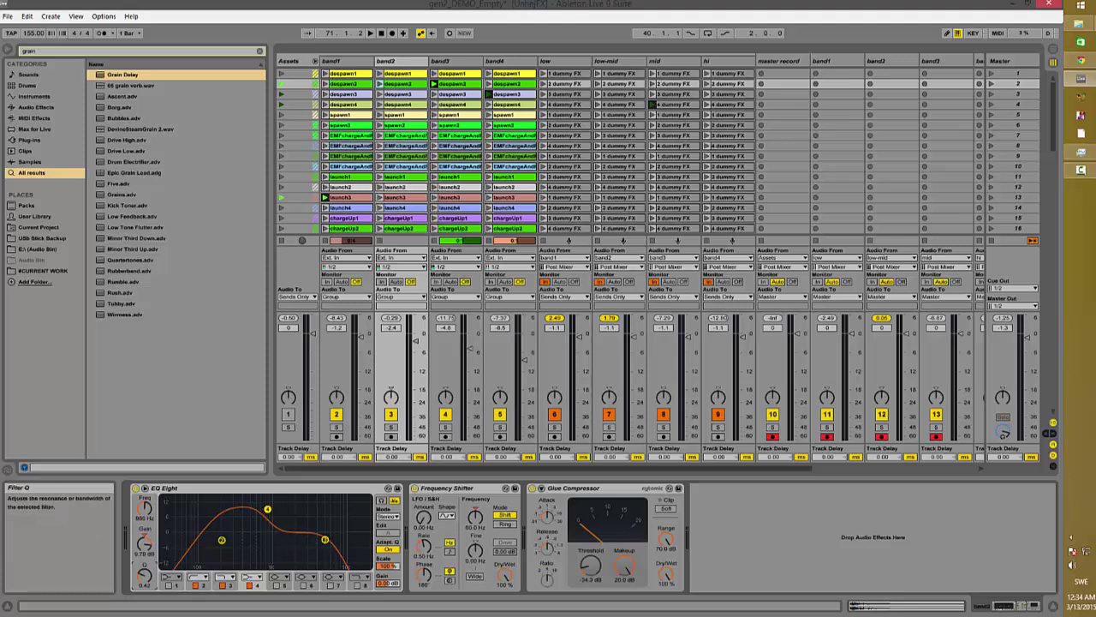
pyautogui.moveTo(222, 540); pyautogui.dragTo(224, 547)
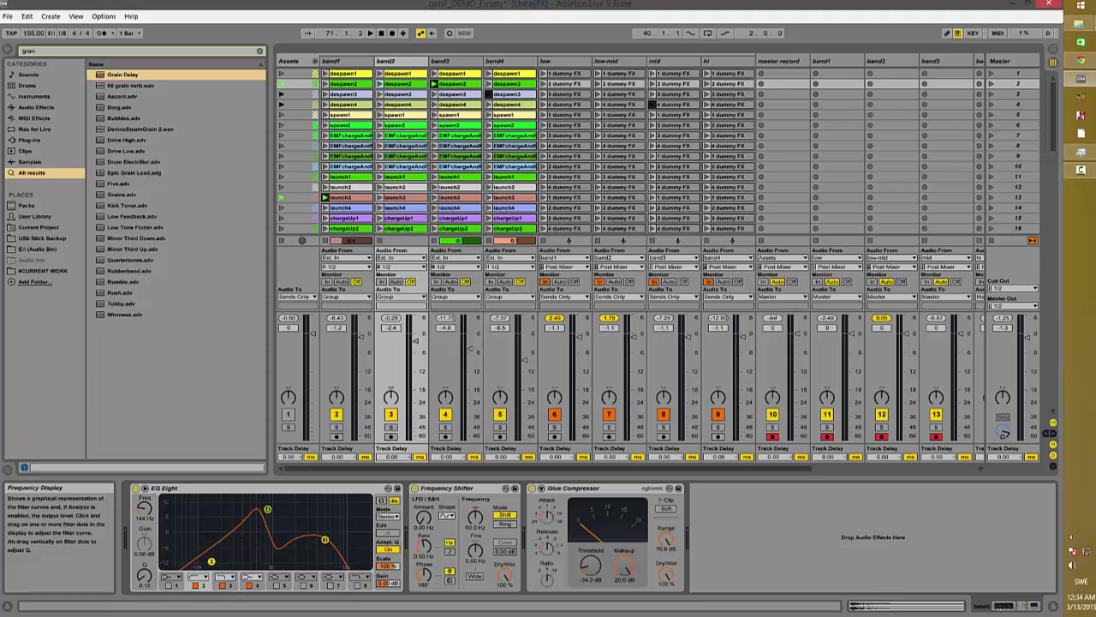
pyautogui.moveTo(267, 508); pyautogui.dragTo(259, 515)
pyautogui.click(304, 586)
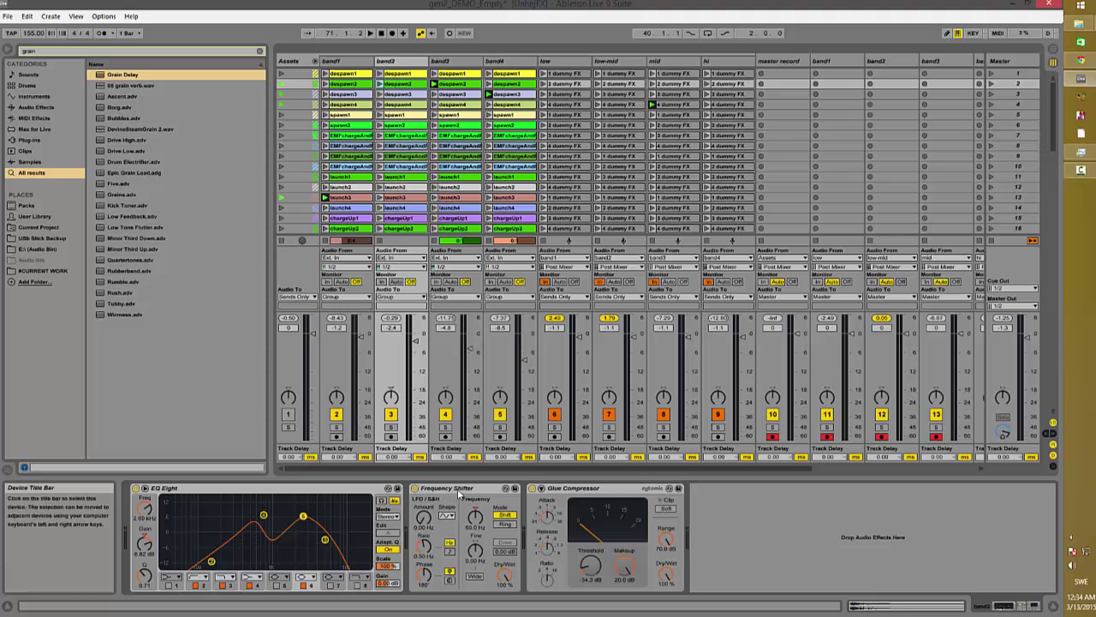
# Delete the Frequency Shifter and the Glue Compressor from the band2 track
pyautogui.press('Delete')
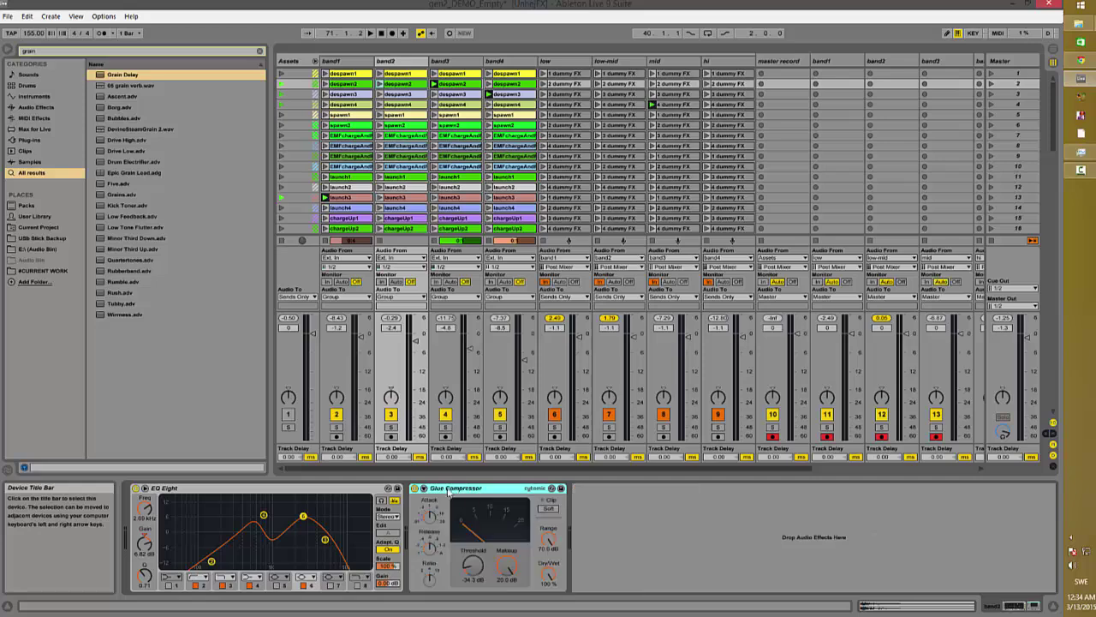
pyautogui.press('Delete')
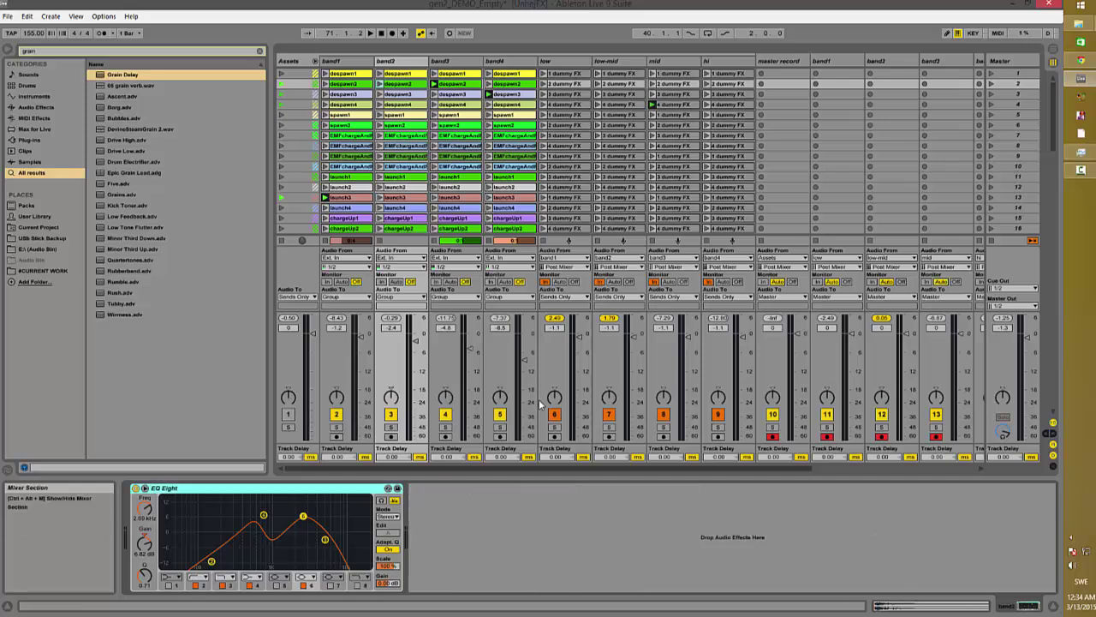
# Play the set with the low-mid track selected and show the devices inside its delay rack
pyautogui.click(608, 61)
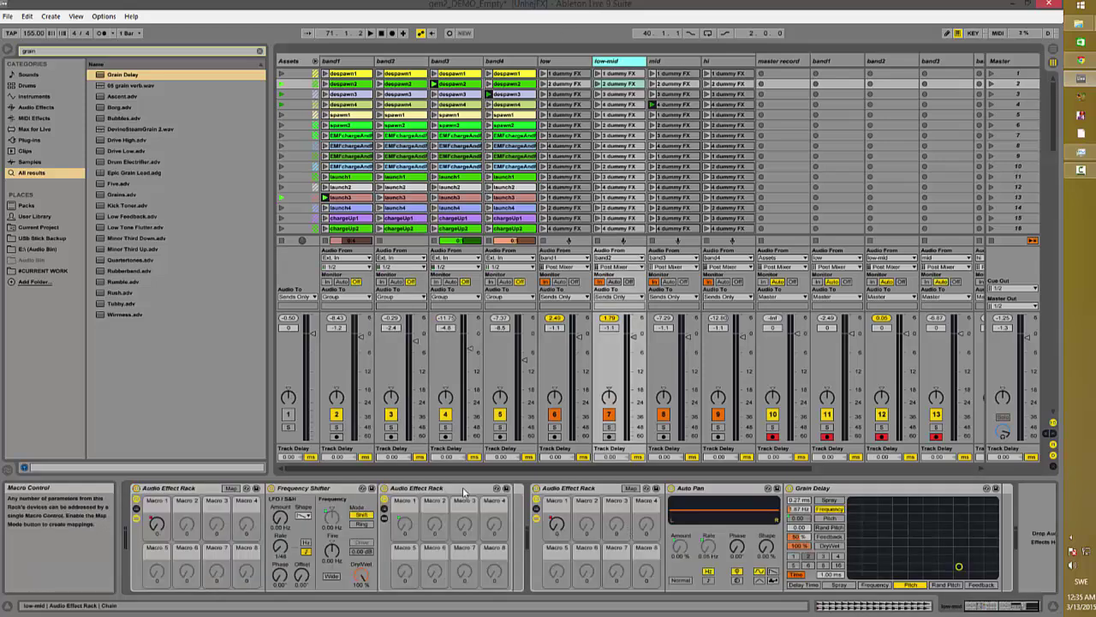
pyautogui.press('space')
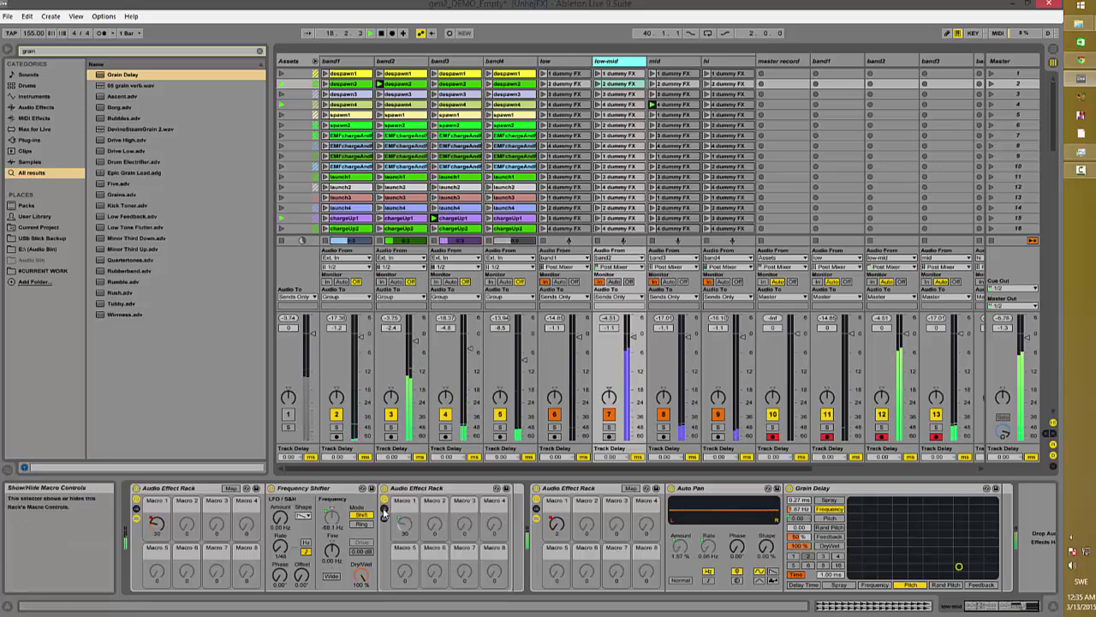
pyautogui.click(385, 519)
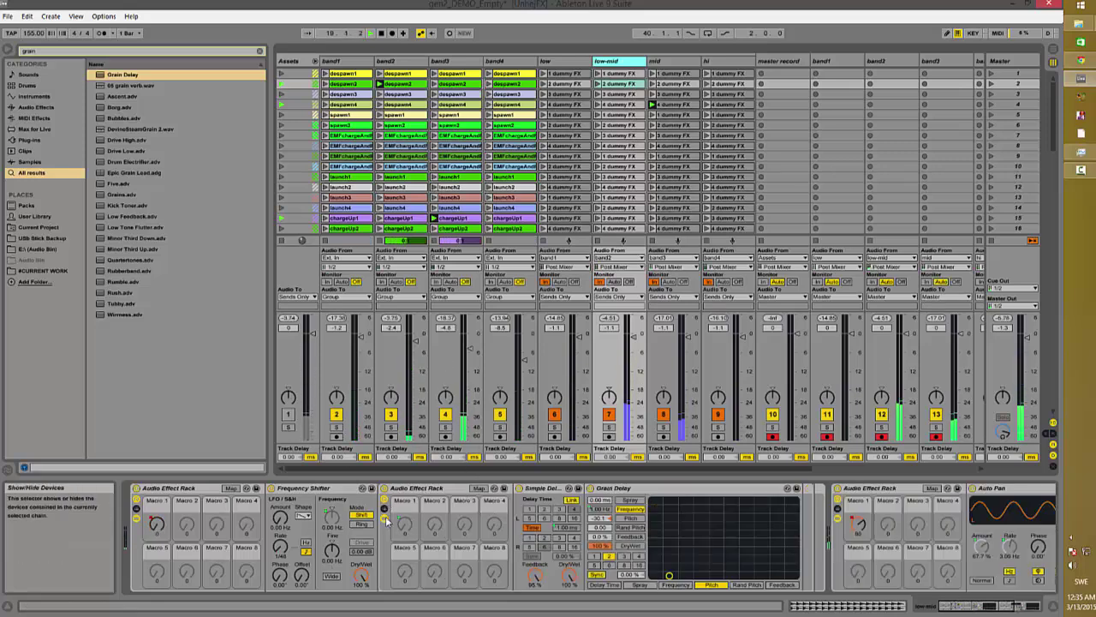
# Limit Macro 1's mappings to about 47.7 ms maximum for L Time Delay and about 2.19 to 5.38 Hz for Grain Delay frequency, then select the rack
pyautogui.click(480, 489)
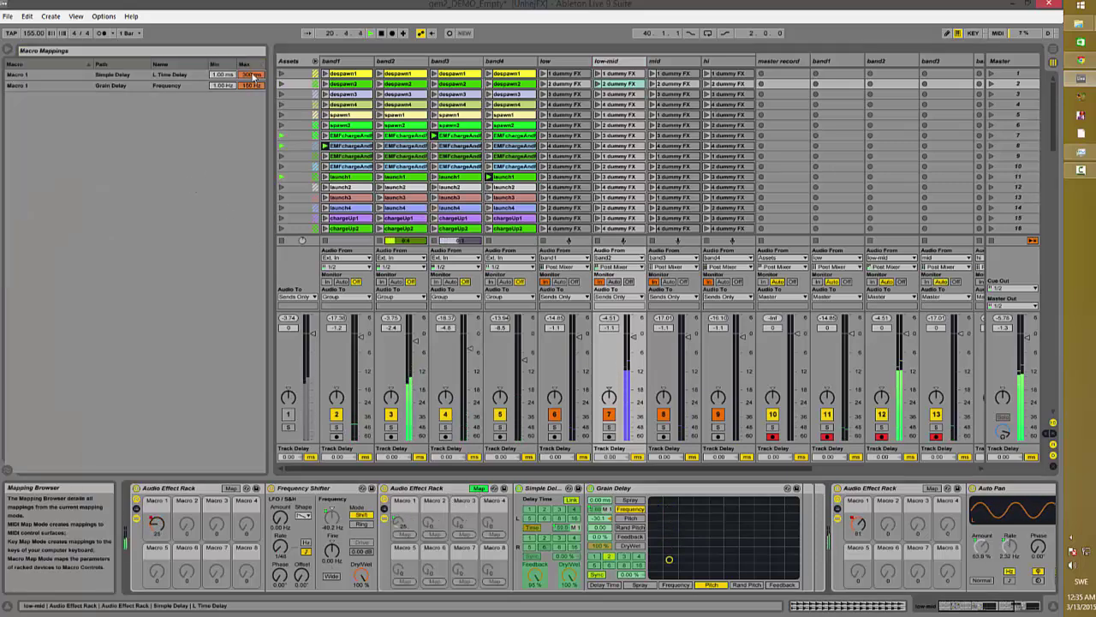
pyautogui.moveTo(251, 75); pyautogui.dragTo(251, 162)
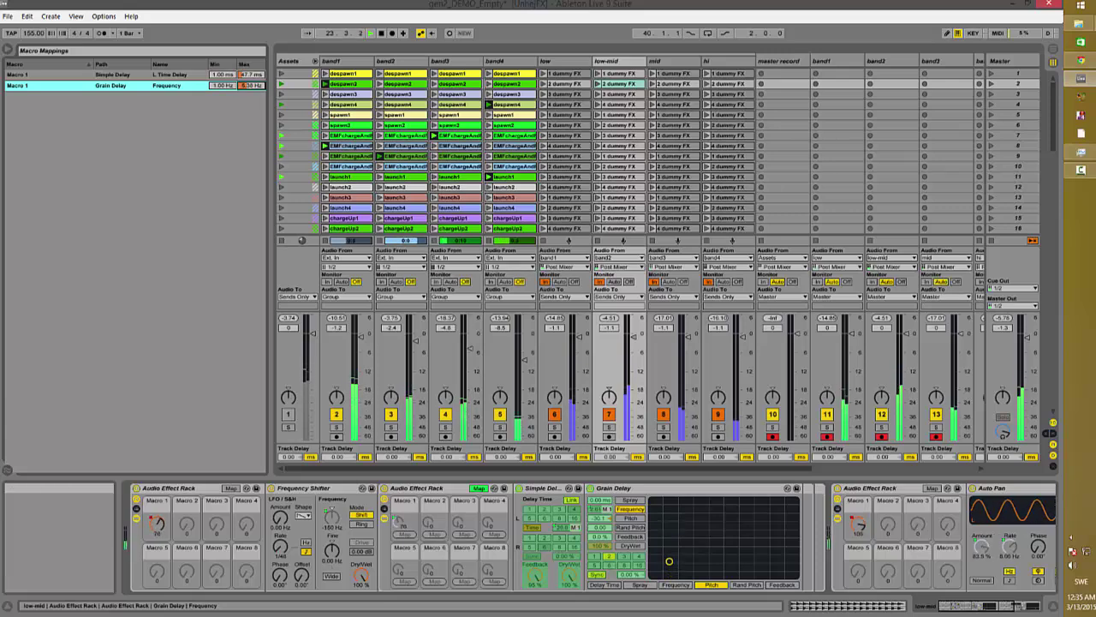
pyautogui.moveTo(224, 86); pyautogui.dragTo(224, 84)
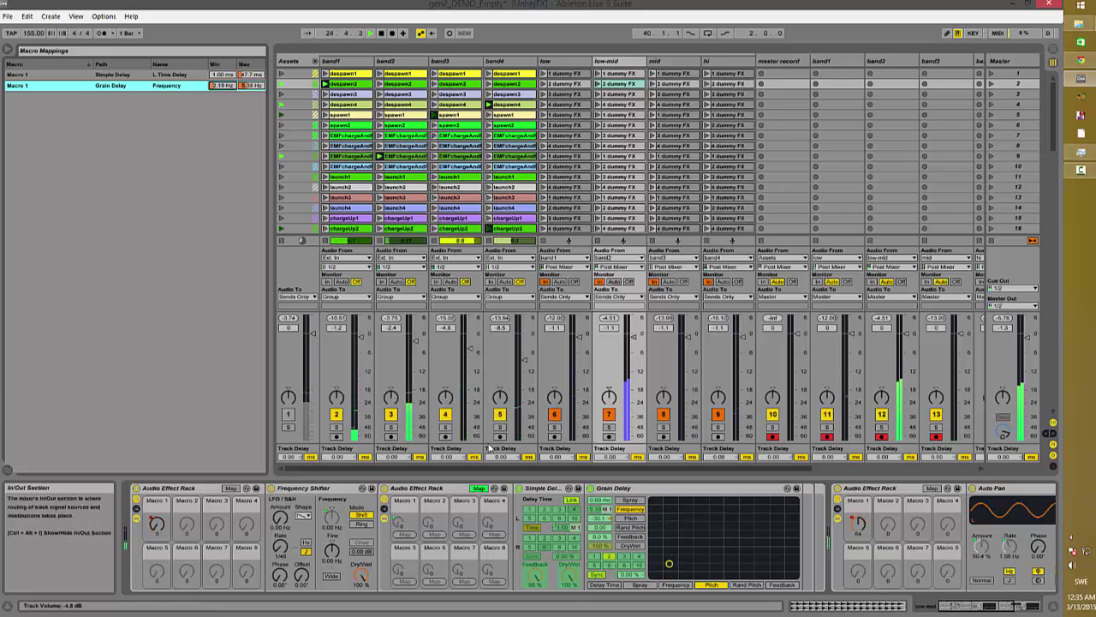
pyautogui.click(478, 487)
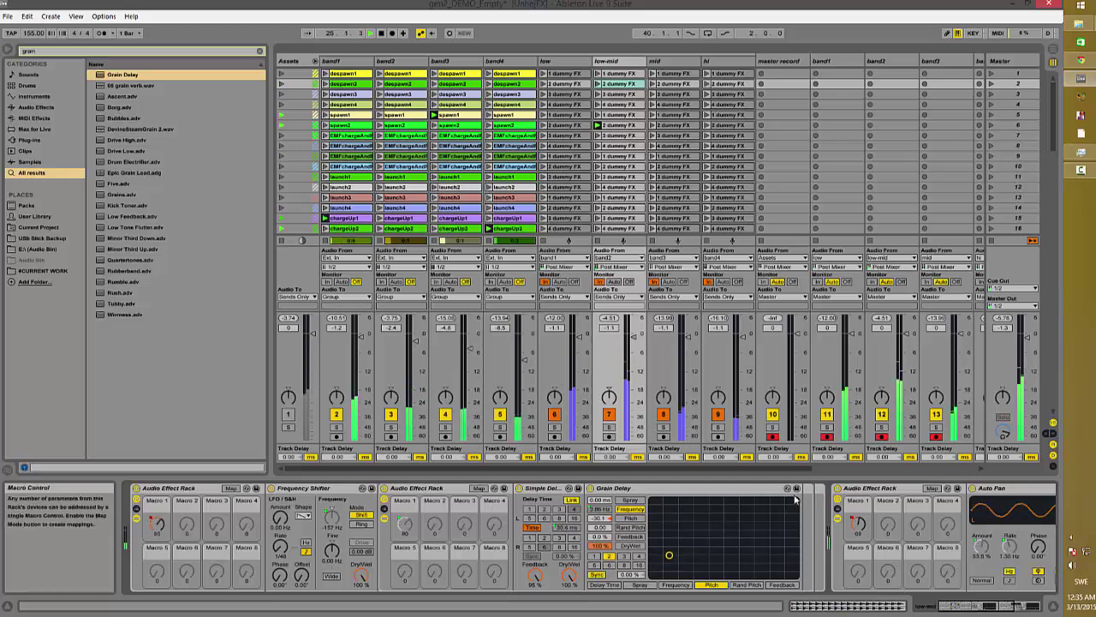
pyautogui.click(433, 488)
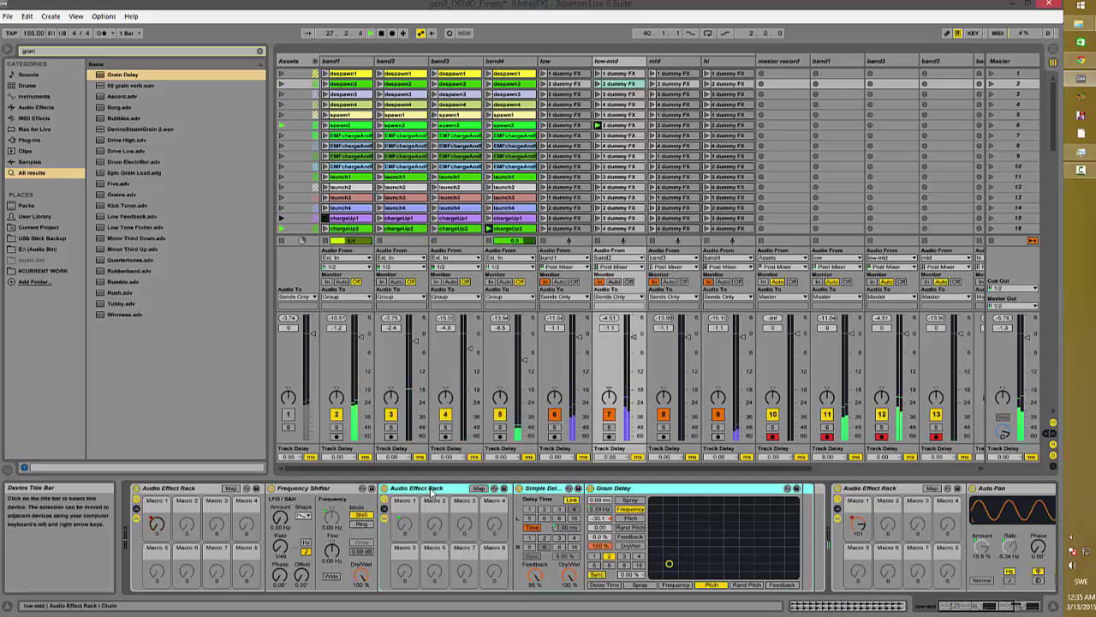
# Move the delay rack ahead of the Frequency Shifter, raise the shifter's LFO amount to about 2.7 kHz, and stop playback
pyautogui.moveTo(287, 477); pyautogui.dragTo(276, 499)
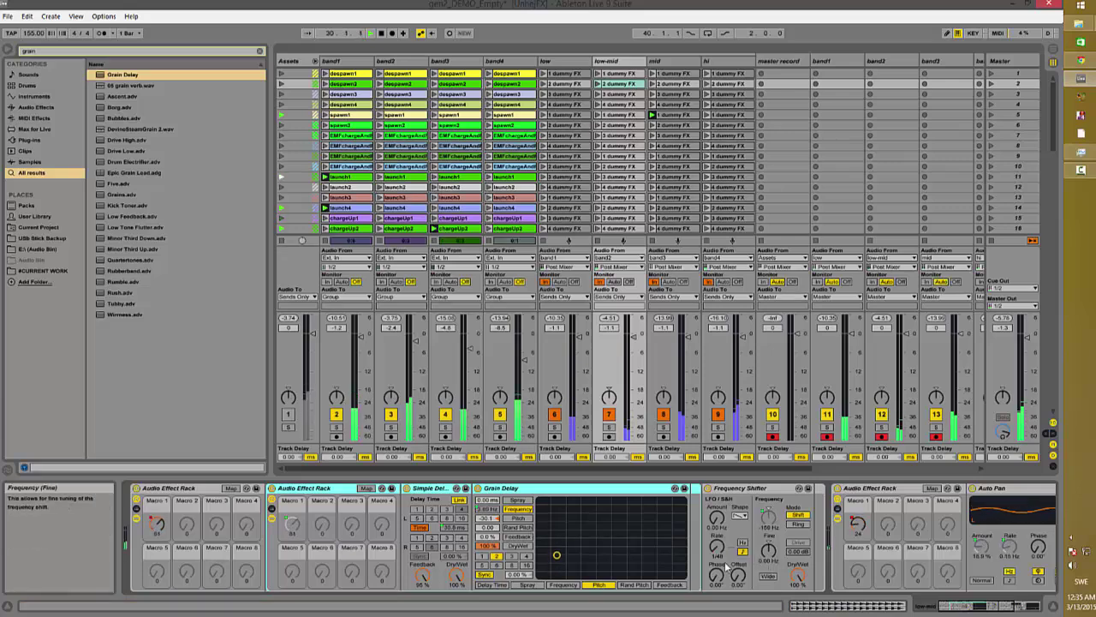
pyautogui.moveTo(718, 519); pyautogui.dragTo(717, 489)
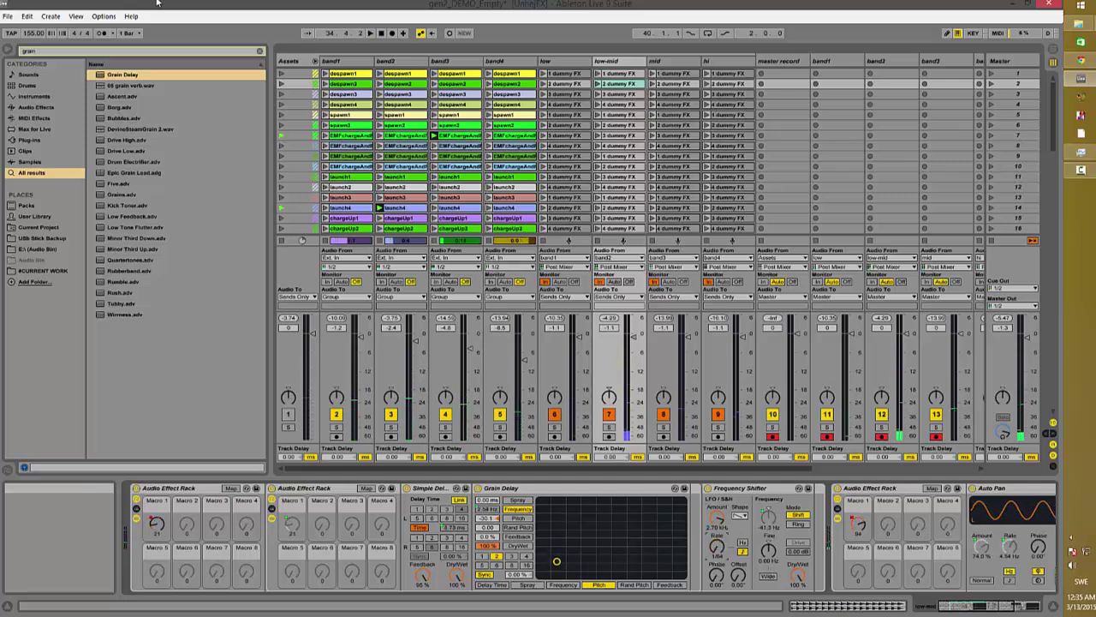
pyautogui.press('space')
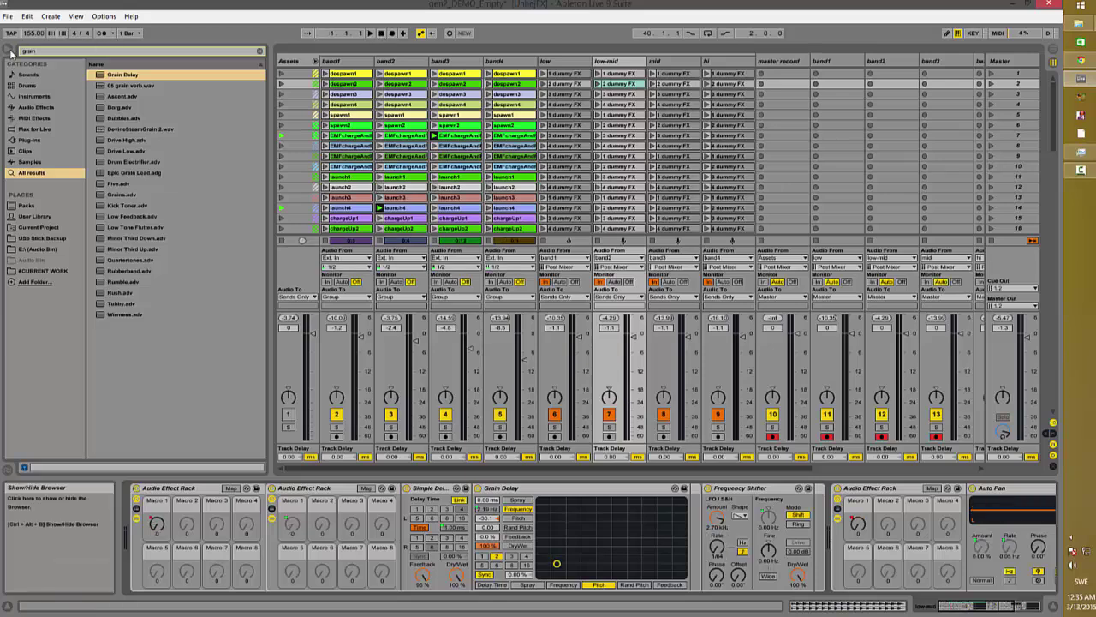
# Hide the browser and review the full length of the recorded takes in the Arrangement, ending back in the Session view
pyautogui.click(12, 54)
pyautogui.press('Tab')
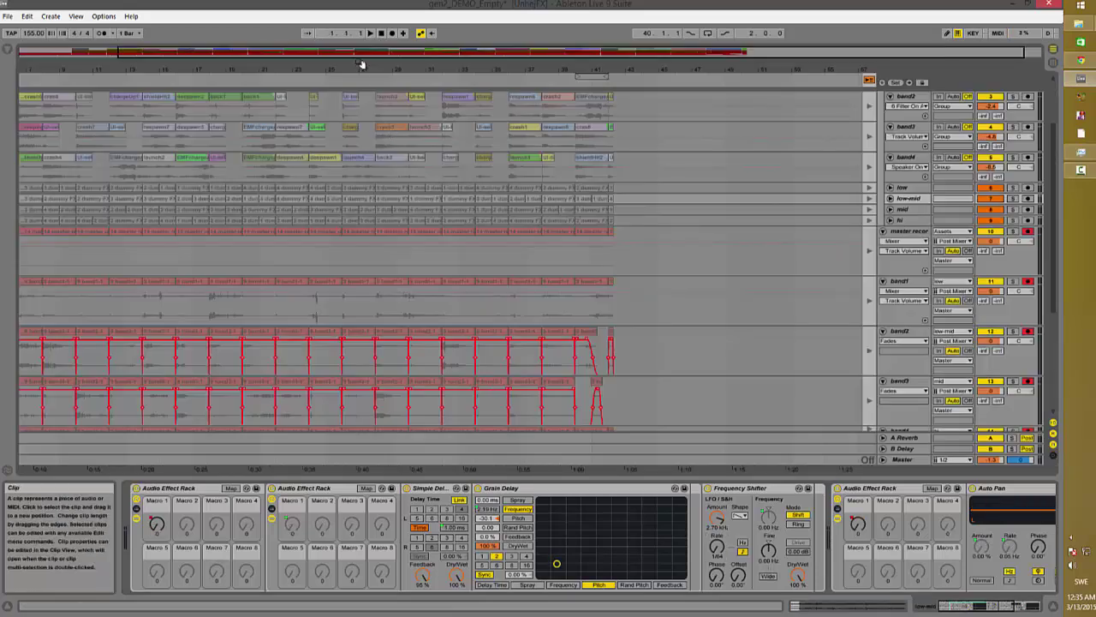
pyautogui.moveTo(361, 64); pyautogui.dragTo(409, 69)
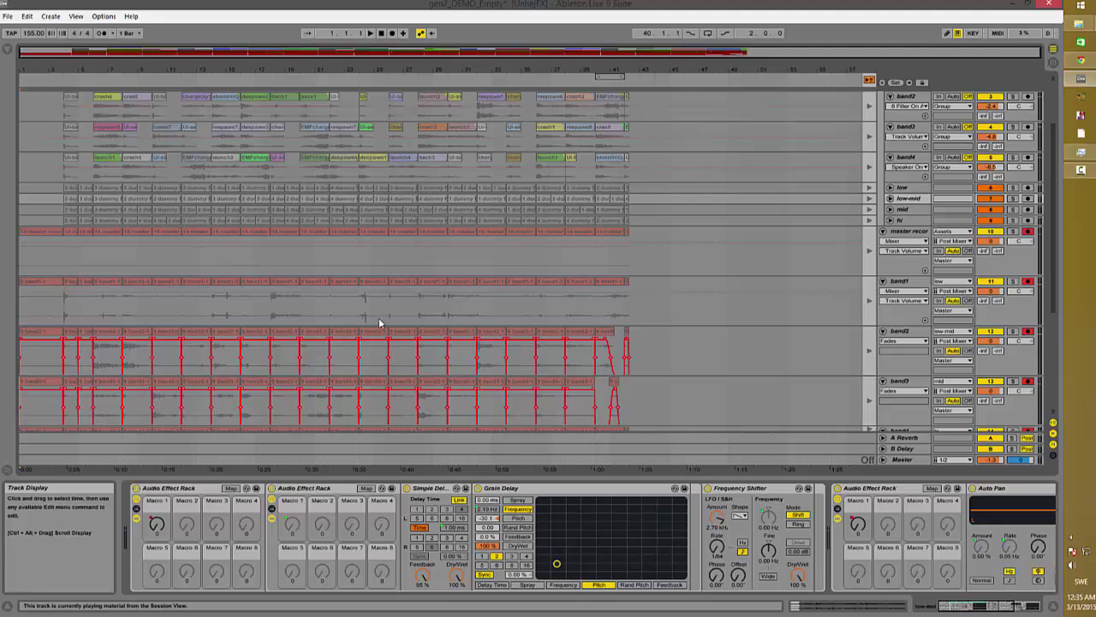
pyautogui.press('Tab')
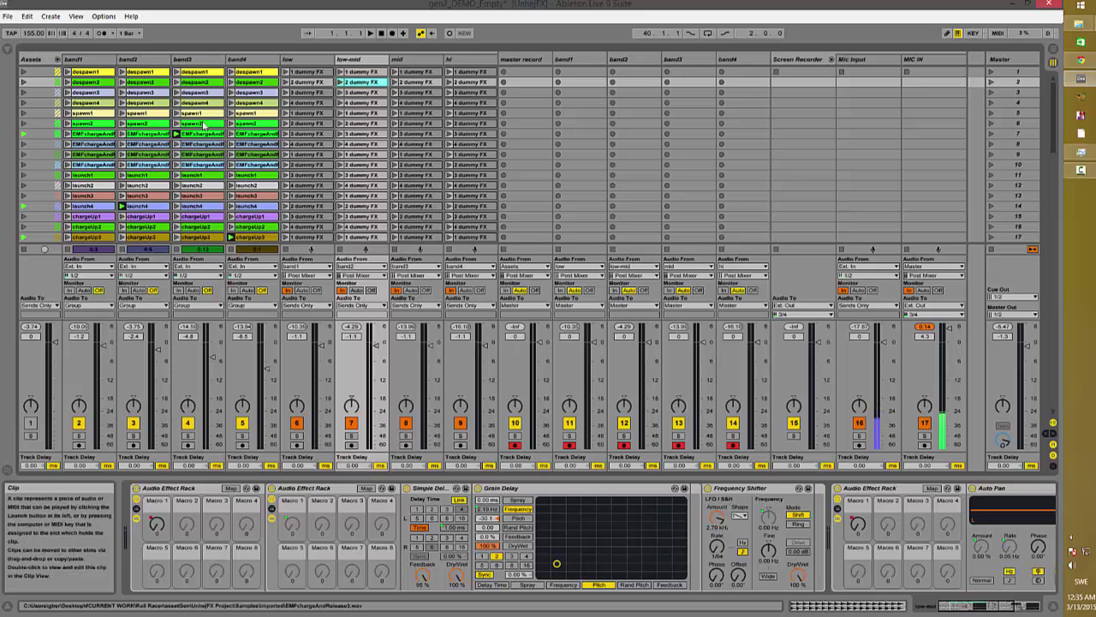
# Review the band1 to band4 source tracks and the low to hi effect tracks, ending in the Arrangement view
pyautogui.click(85, 59)
pyautogui.keyDown('shift'); pyautogui.click(257, 60); pyautogui.keyUp('shift')
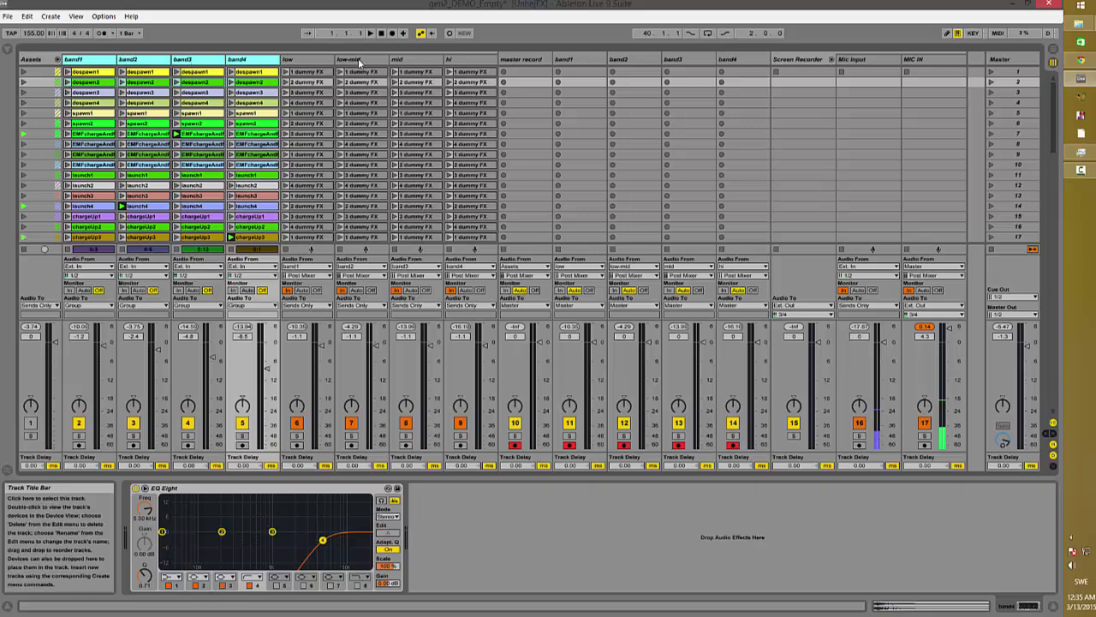
pyautogui.click(326, 60)
pyautogui.click(460, 60)
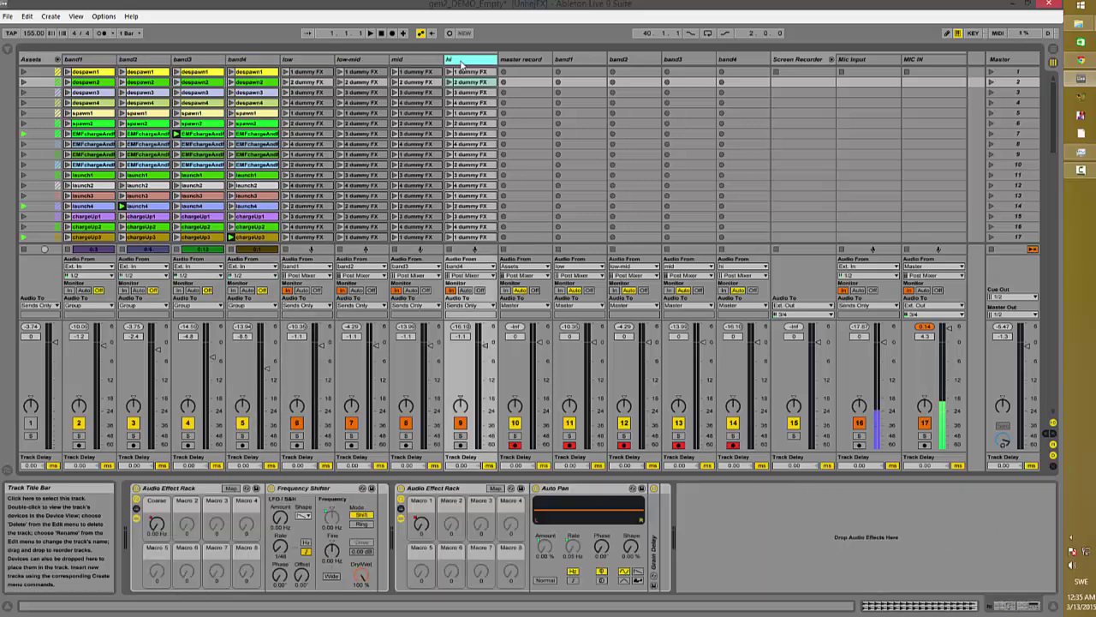
pyautogui.press('Tab')
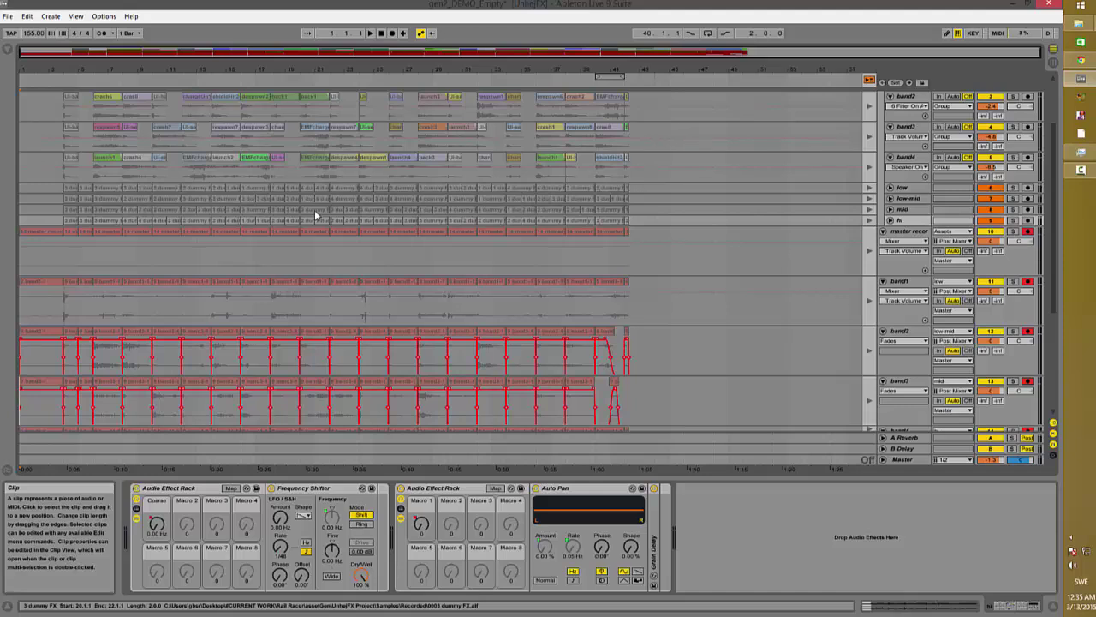